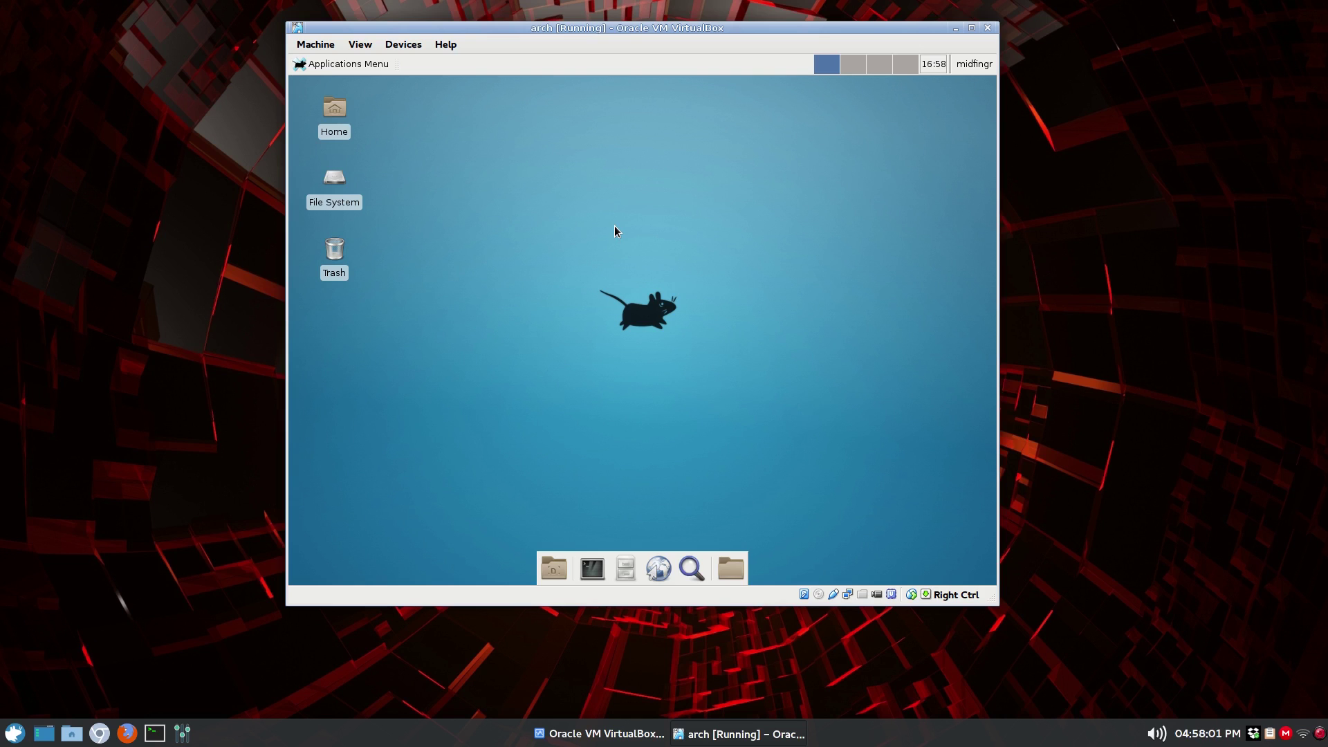
Step: Open the home folder in Thunar and view its Properties
click(615, 579)
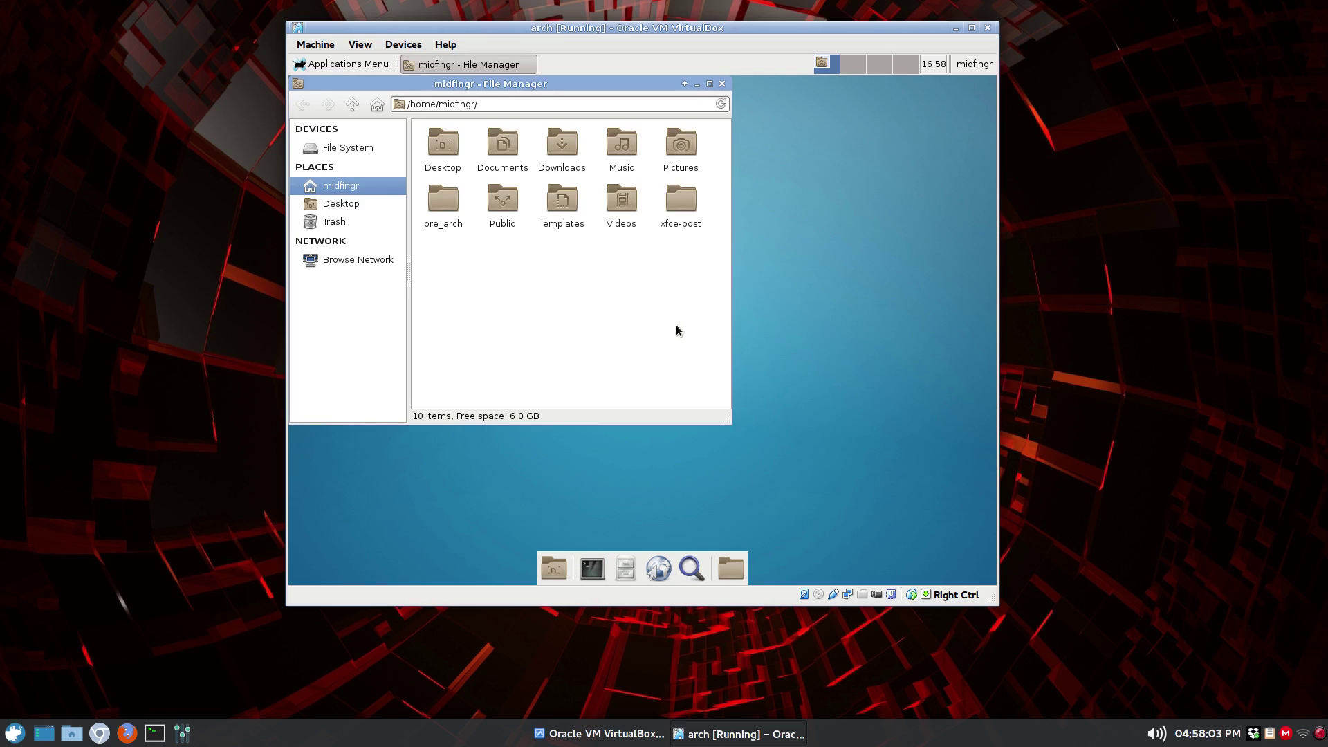
right_click(601, 310)
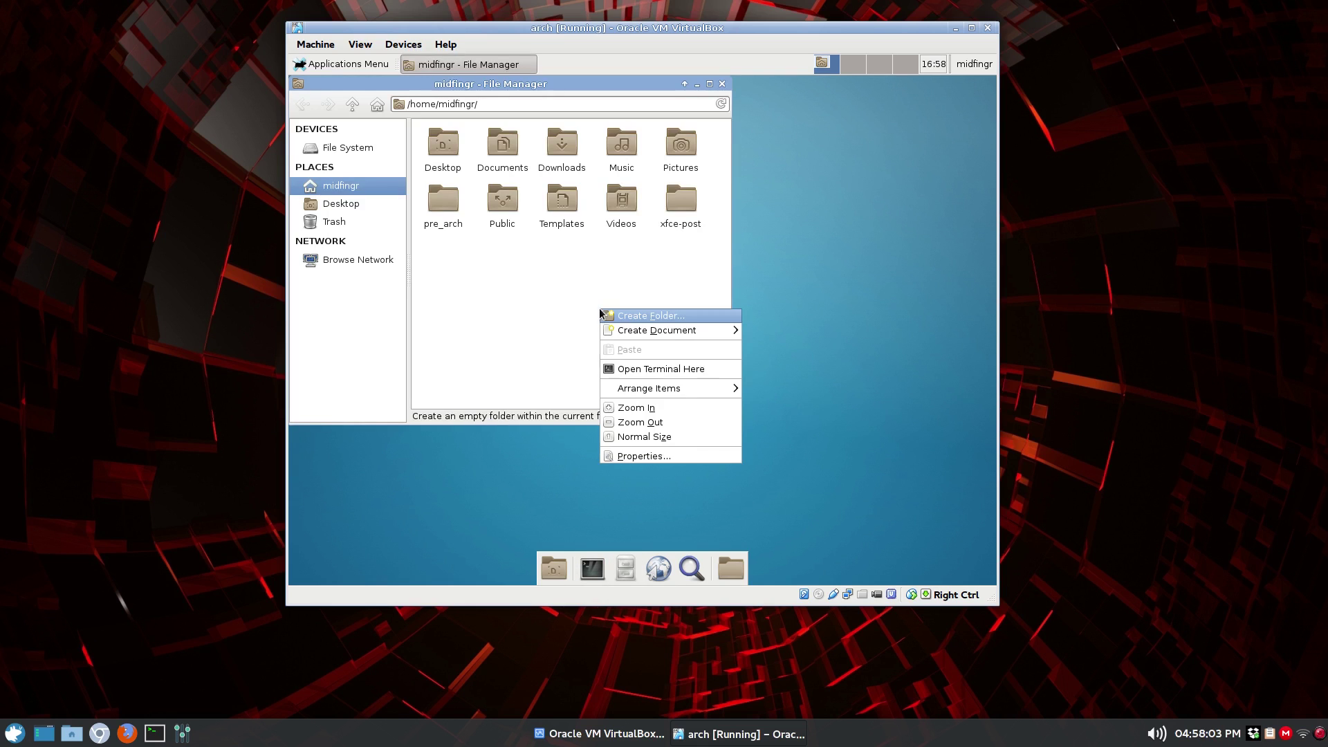
click(654, 459)
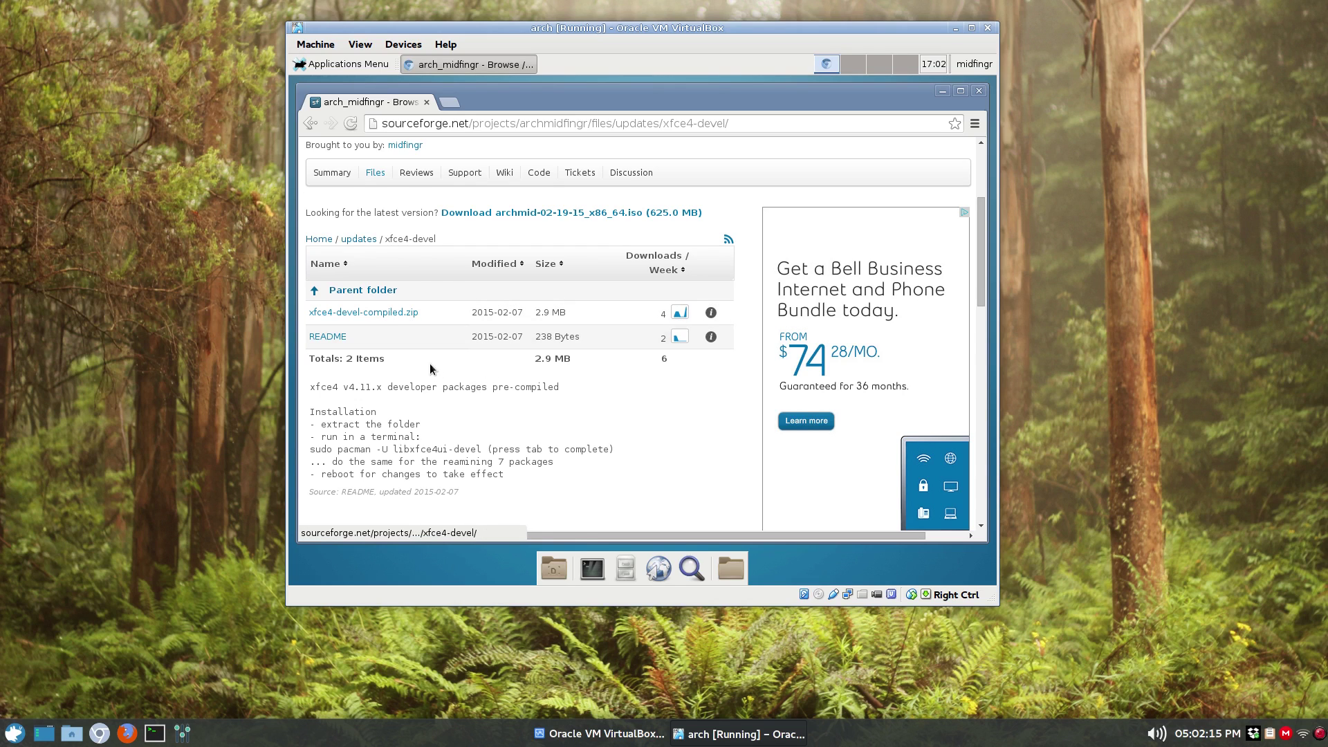
Step: Download xfce4-devel-compiled.zip from the SourceForge page
click(377, 313)
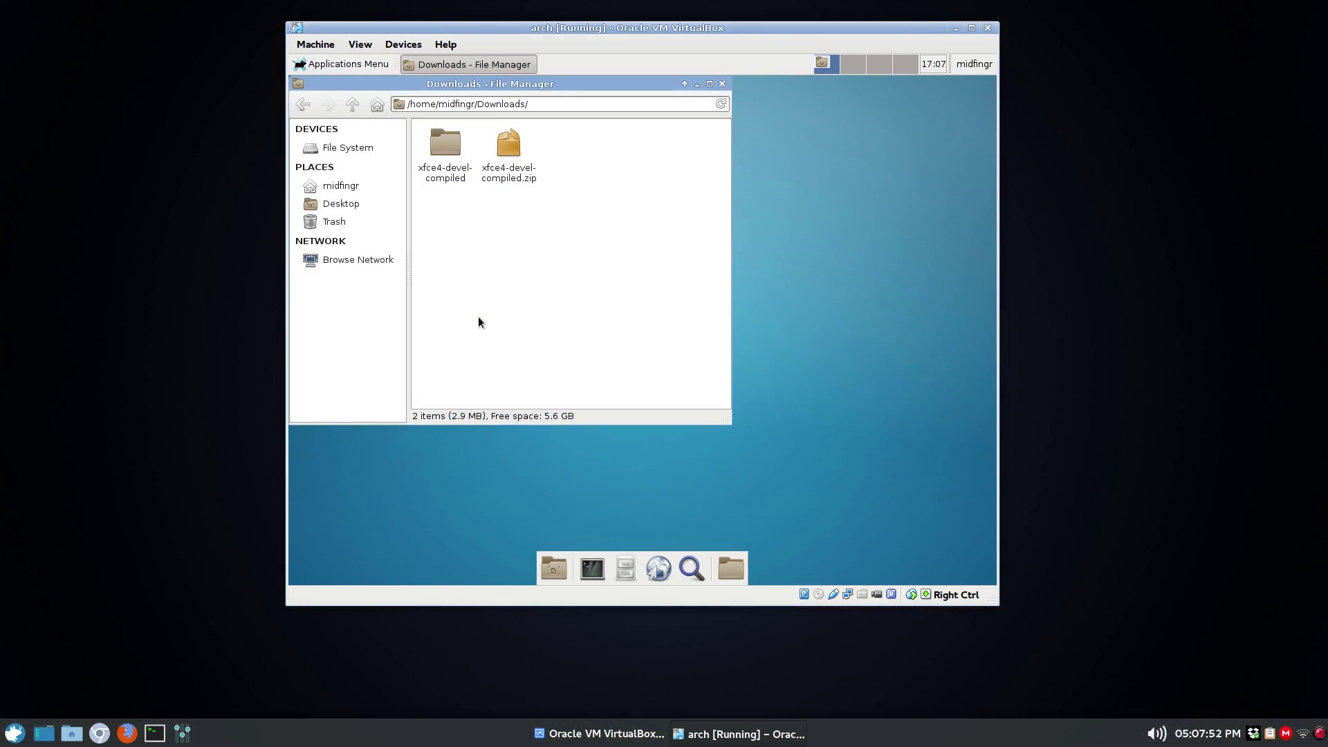
Step: Open the xfce4-devel-compiled folder, enlarge the window and open a terminal there
double_click(444, 151)
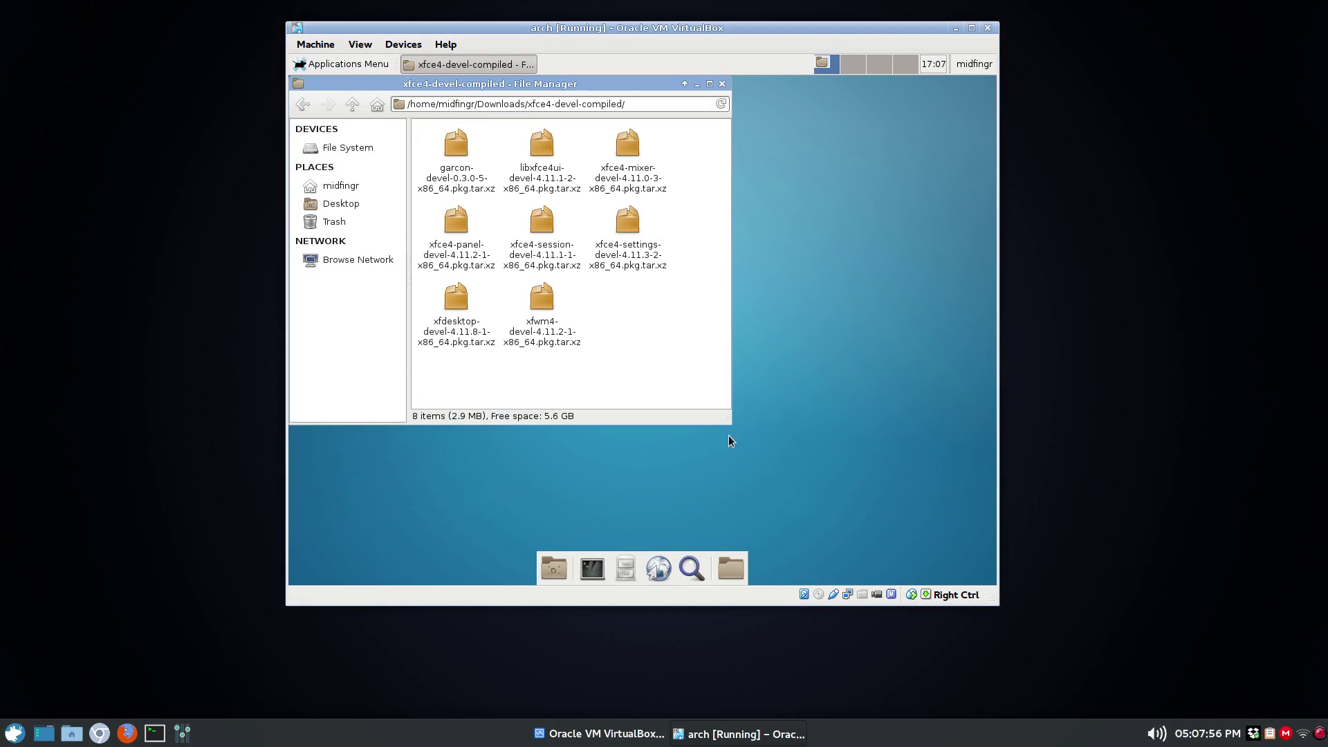
drag(717, 414, 858, 455)
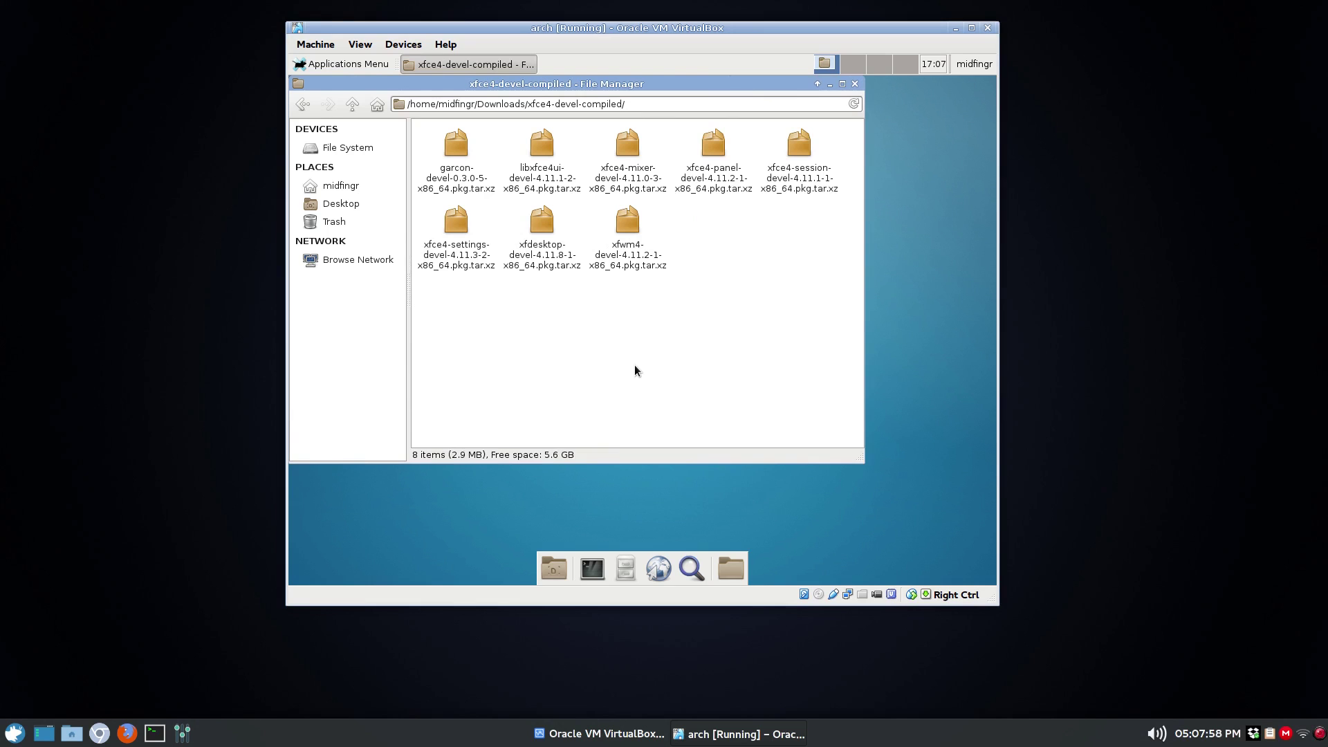
right_click(634, 364)
click(688, 427)
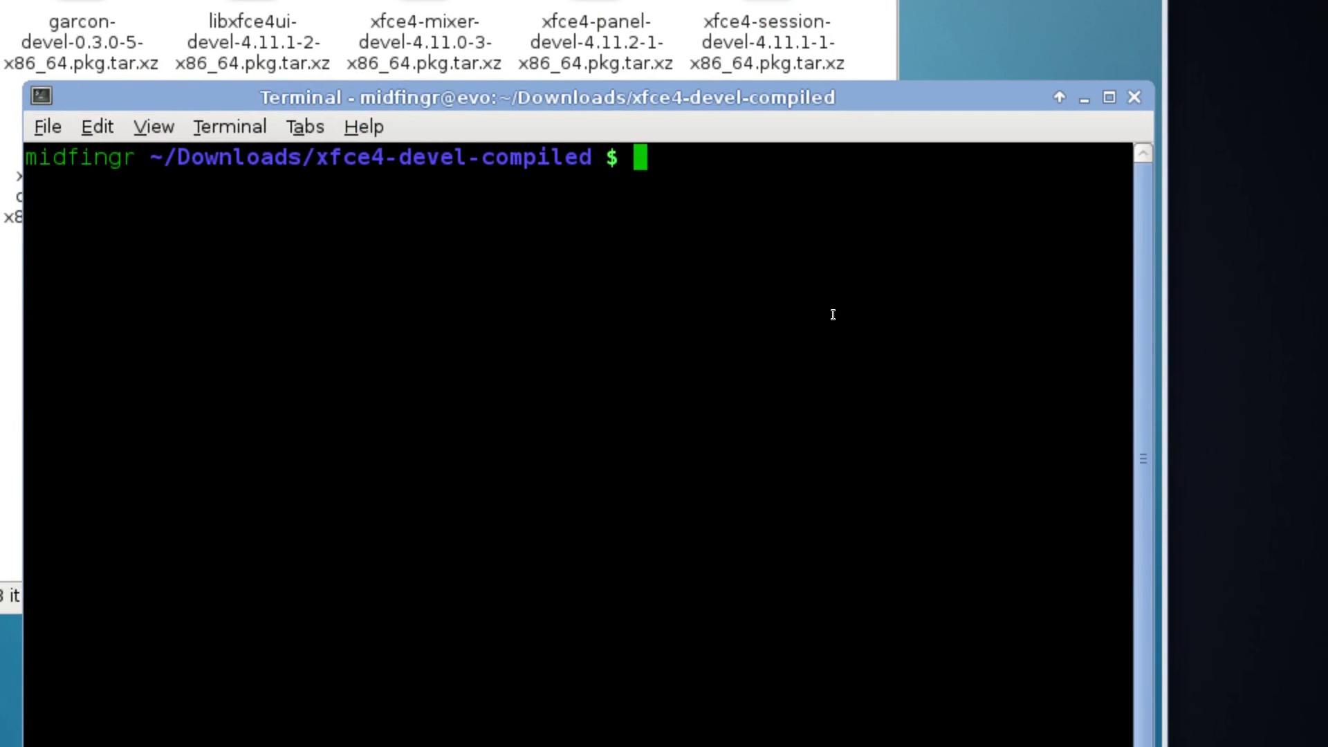
Step: Run sudo pacman -U *.tar.xz and approve removing the conflicting garcon package
text(sudo )
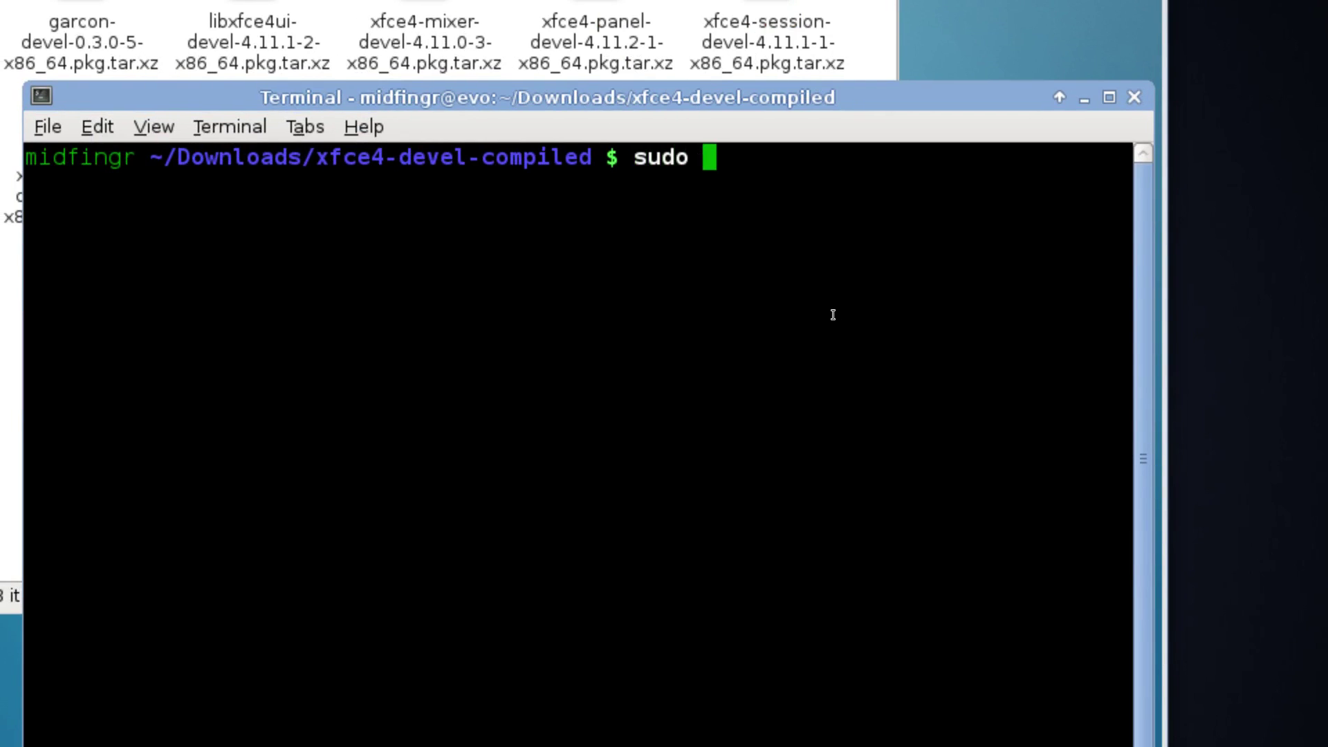
text(pacman -)
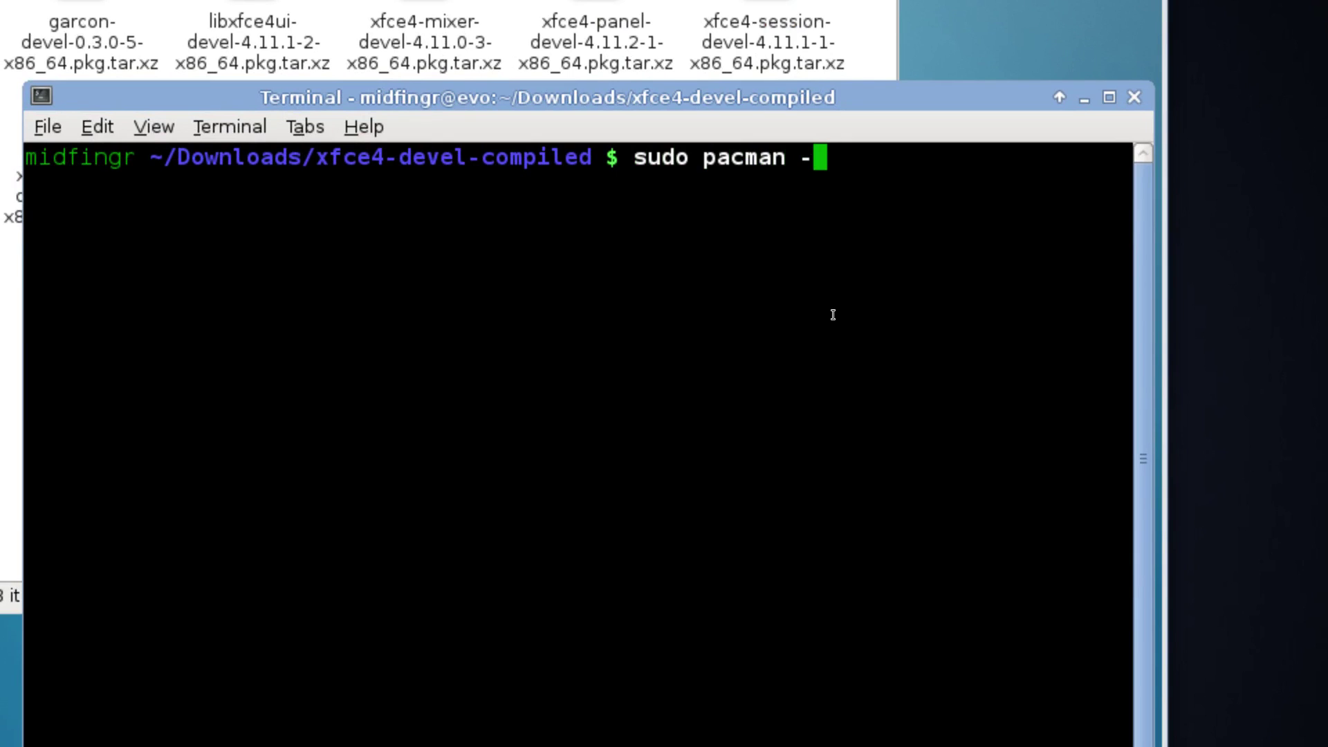
text(U *)
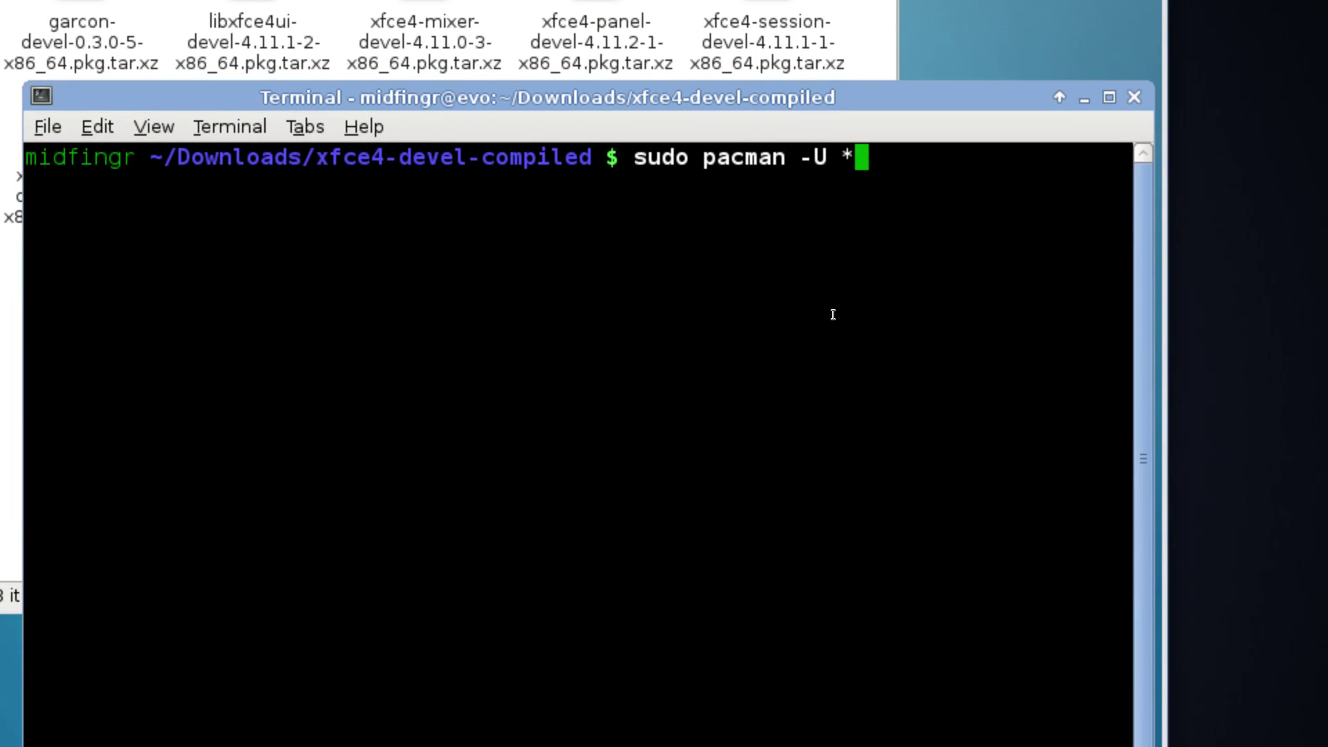
text(.tar.xz)
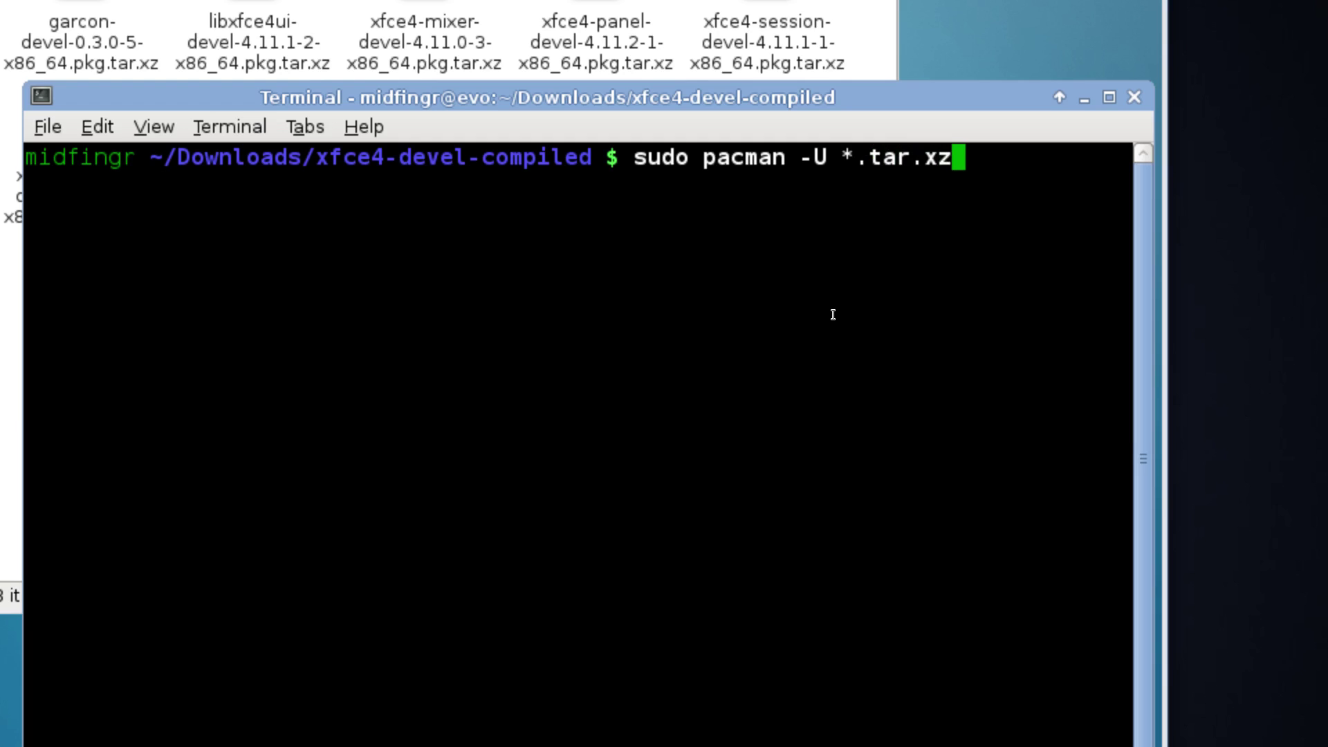
key(Return)
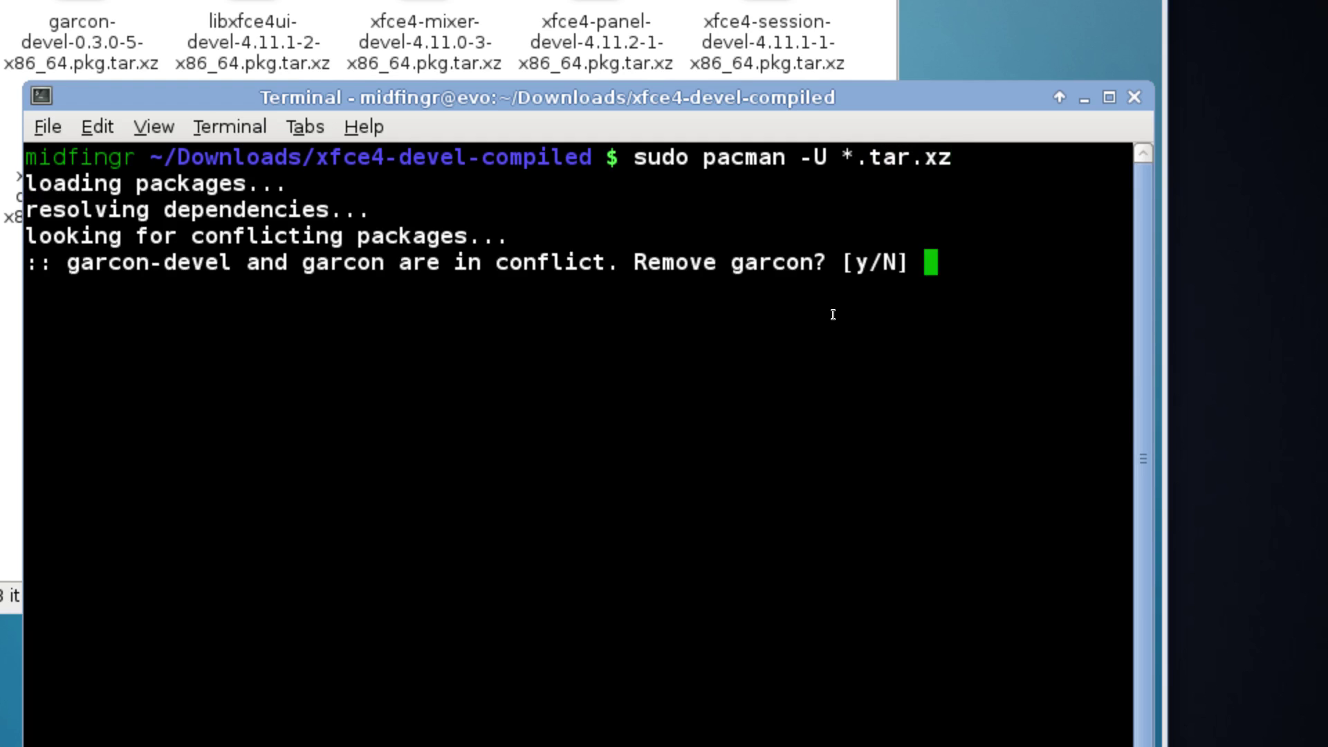
text(t)
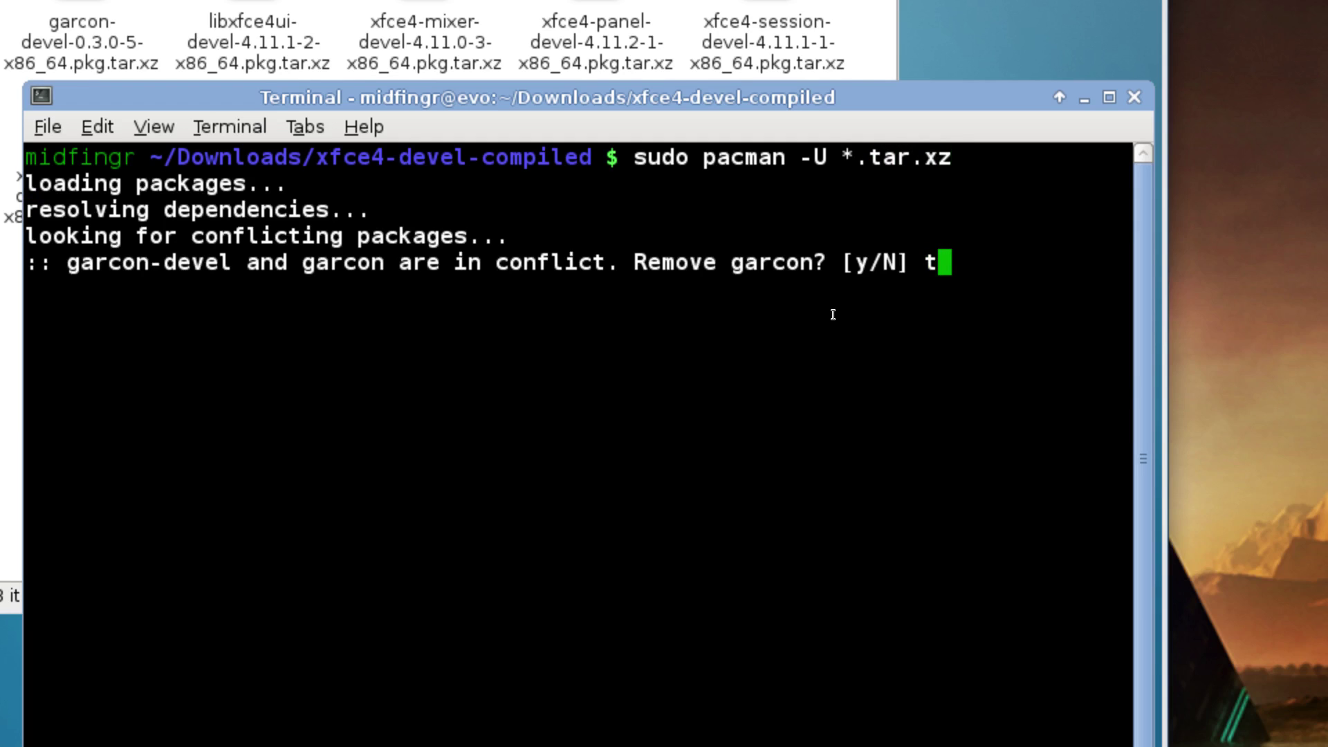
key(BackSpace)
text(y)
key(Return)
Step: Answer y to the libxfce4ui, mixer and panel conflict prompts
text(y)
key(Return)
text(y)
key(Return)
text(y)
key(Return)
text(y)
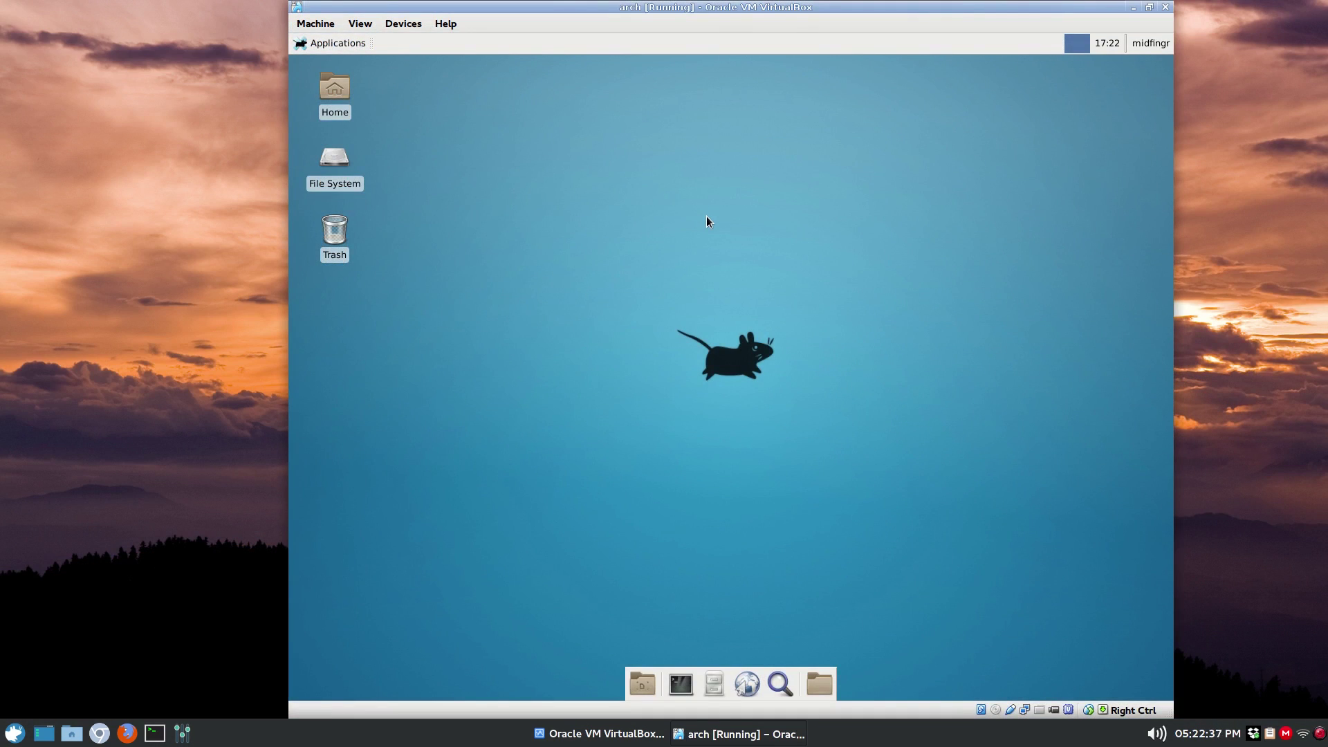
Step: In a new terminal, run sudo leafpad /etc/makepkg.conf using Tab completion
click(681, 687)
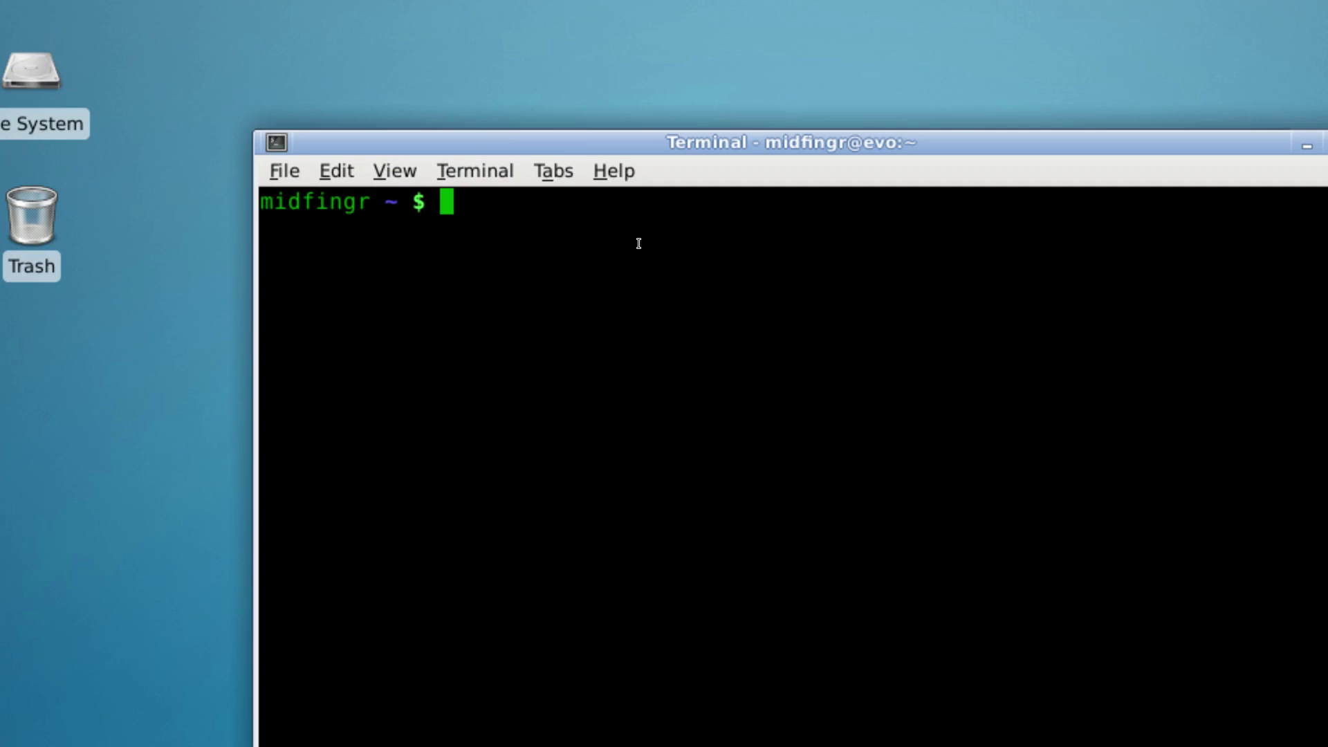
text(sudo leafpad)
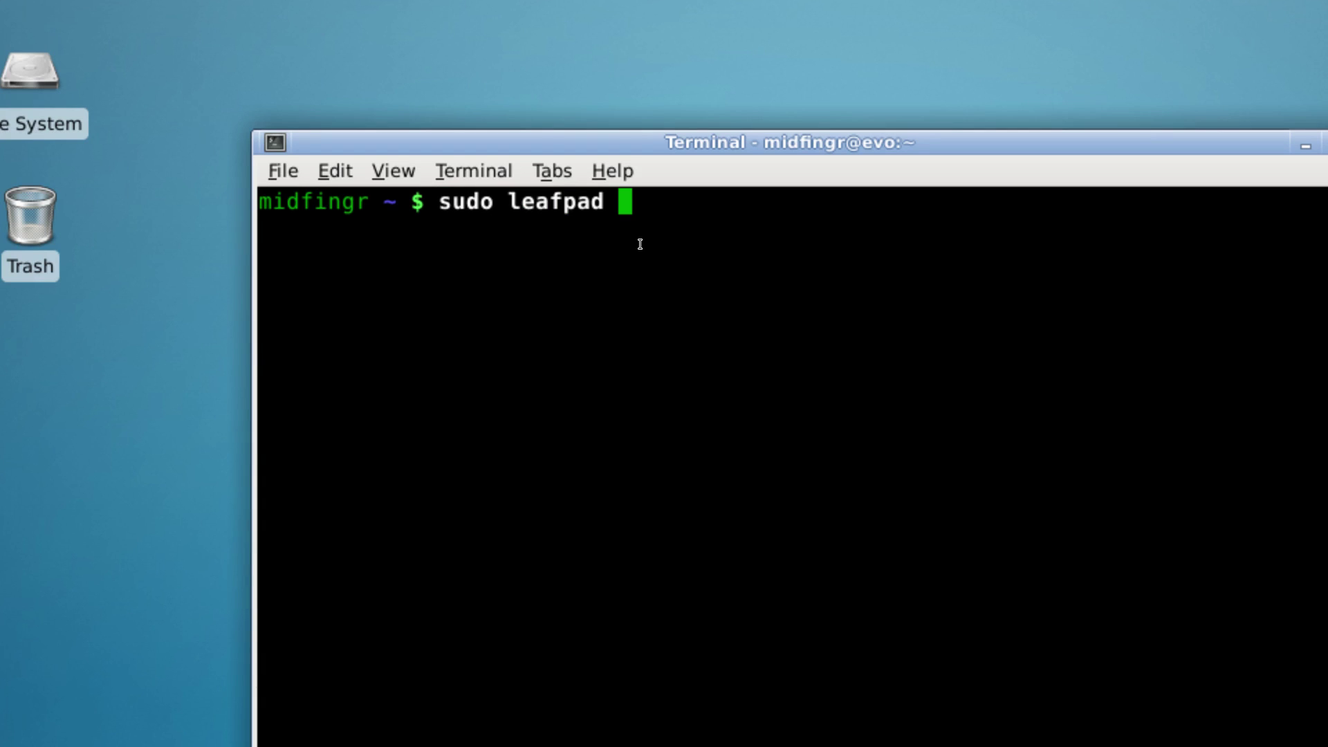
text(/etc/mak)
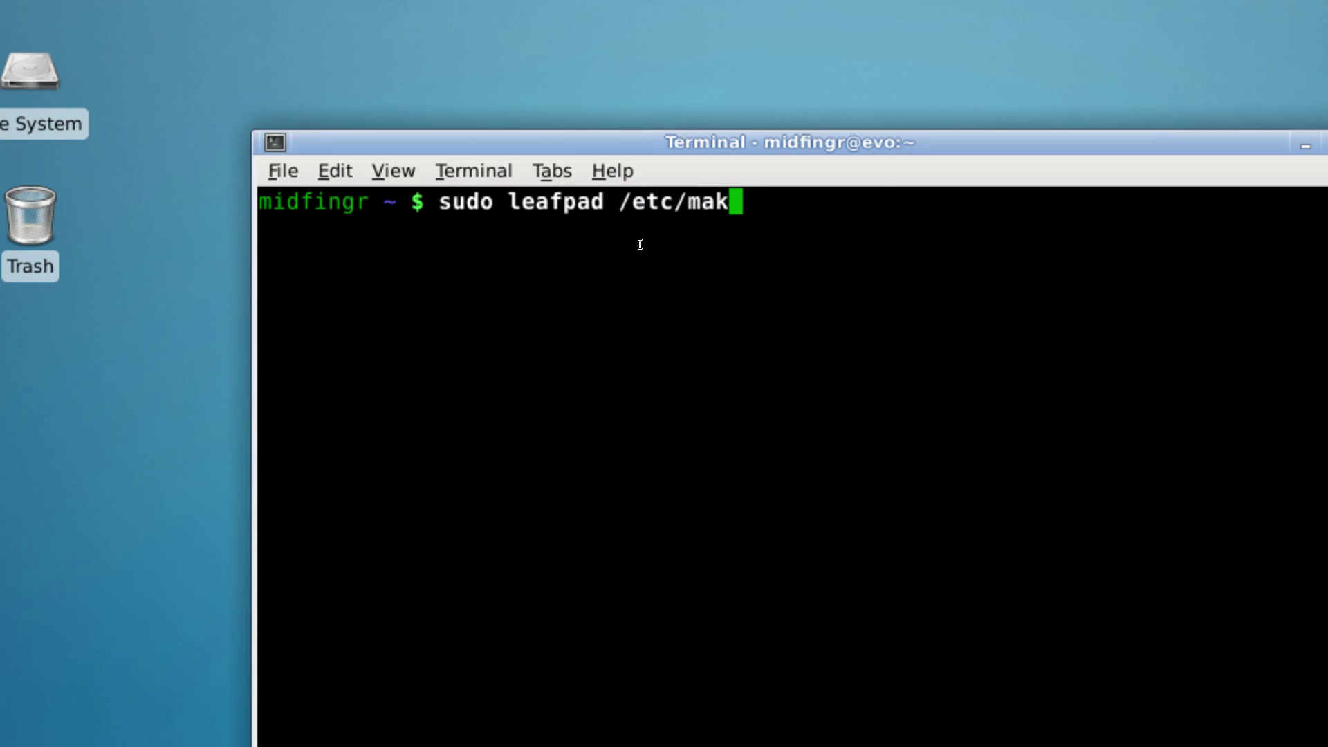
key(Tab)
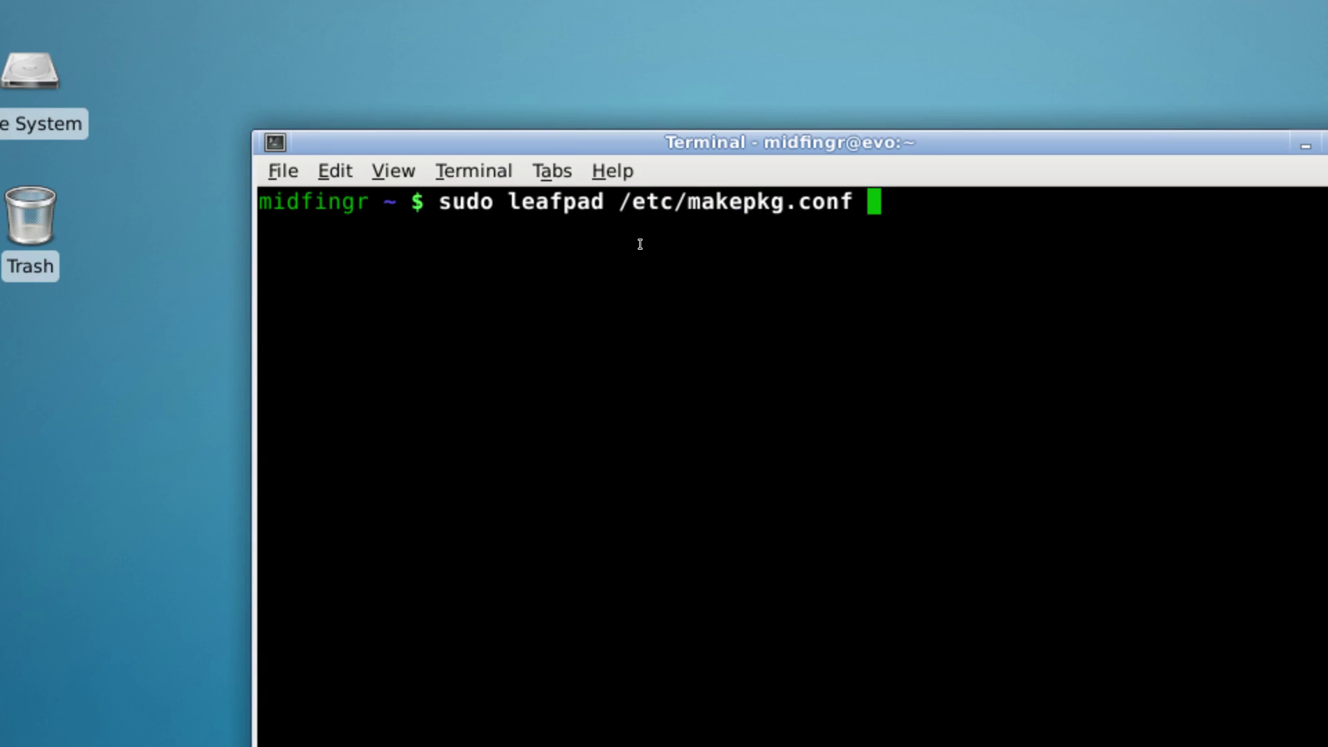
key(Return)
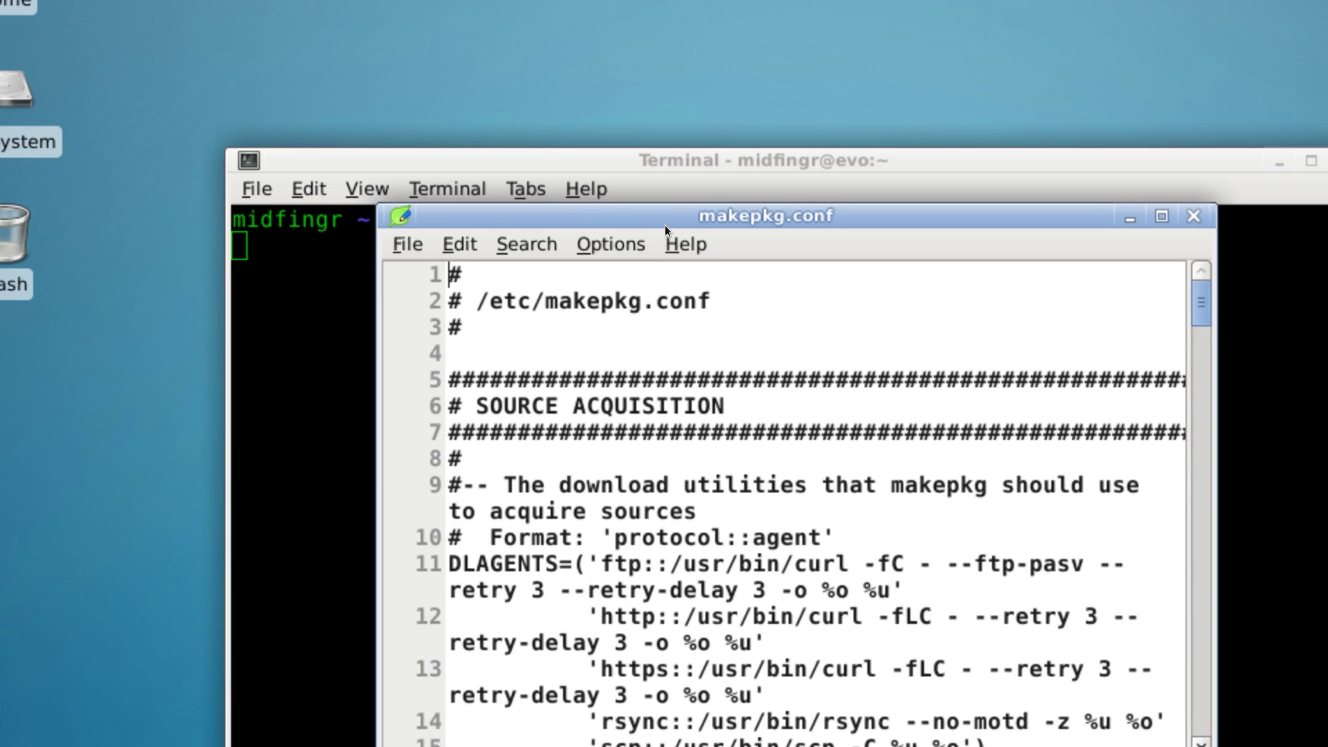
Step: Uncomment MAKEFLAGS in makepkg.conf and change its job count from -j2 to -j7
drag(665, 201, 582, 64)
drag(617, 151, 612, 60)
scroll(692, 300, down, 5)
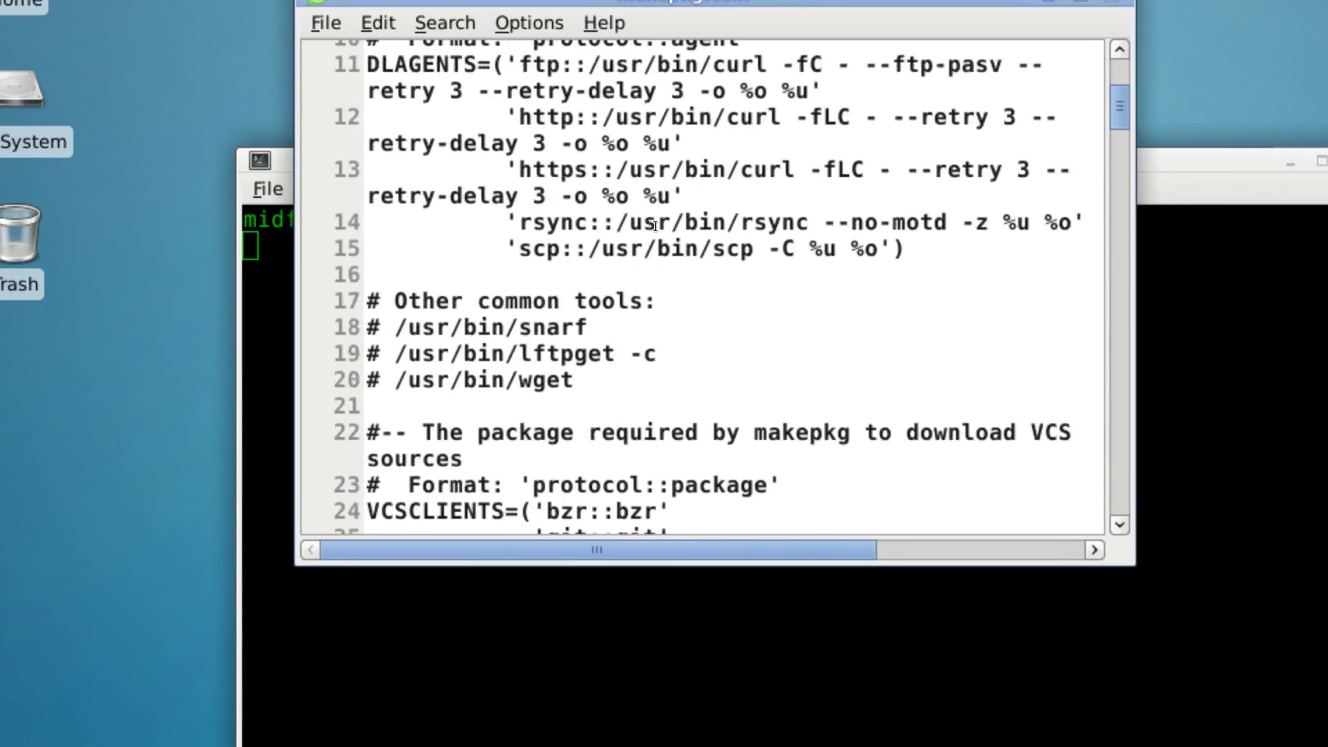
scroll(655, 227, down, 6)
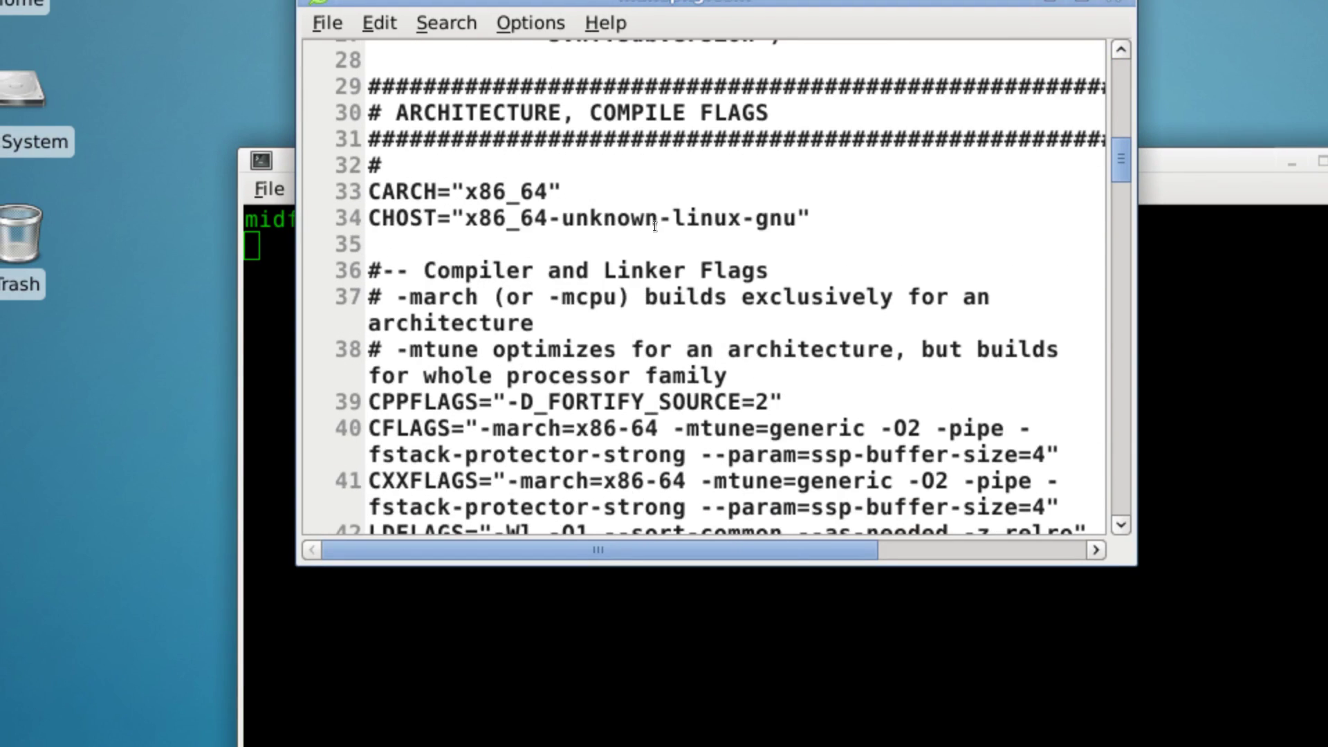
scroll(655, 227, down, 4)
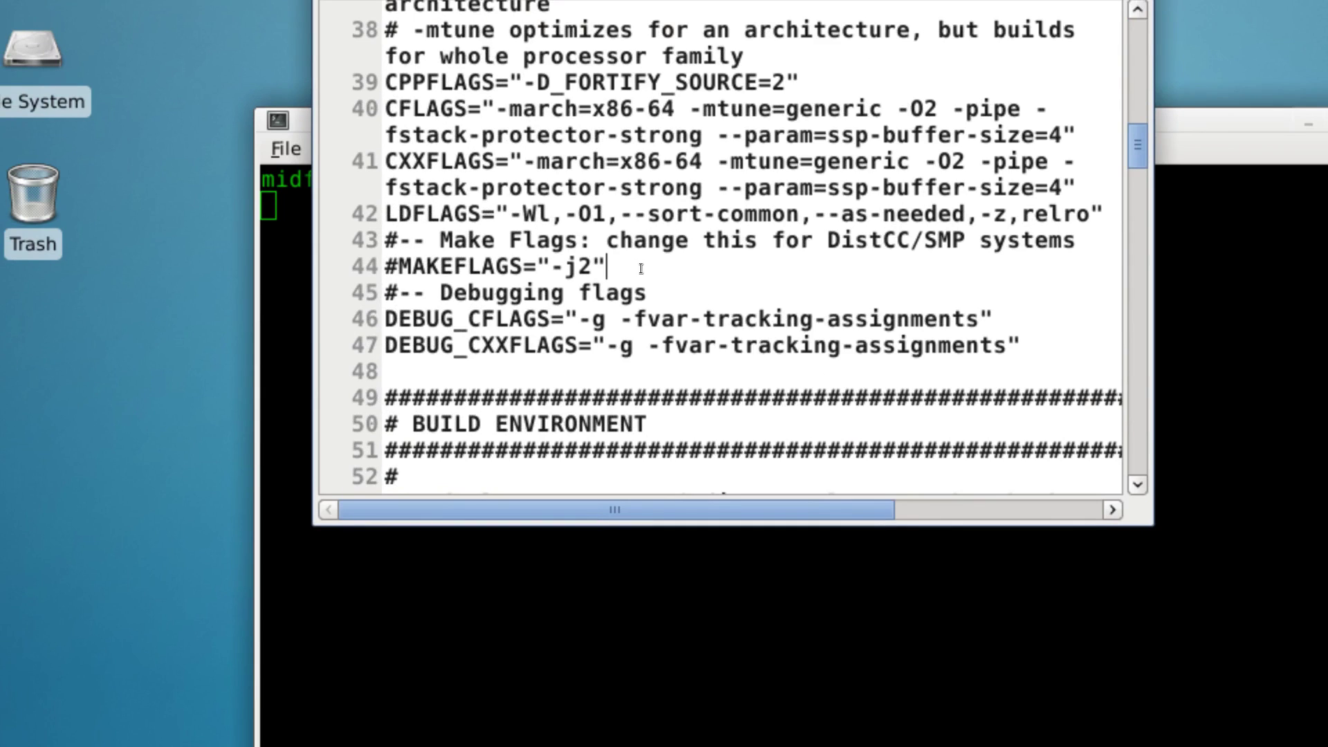
click(644, 271)
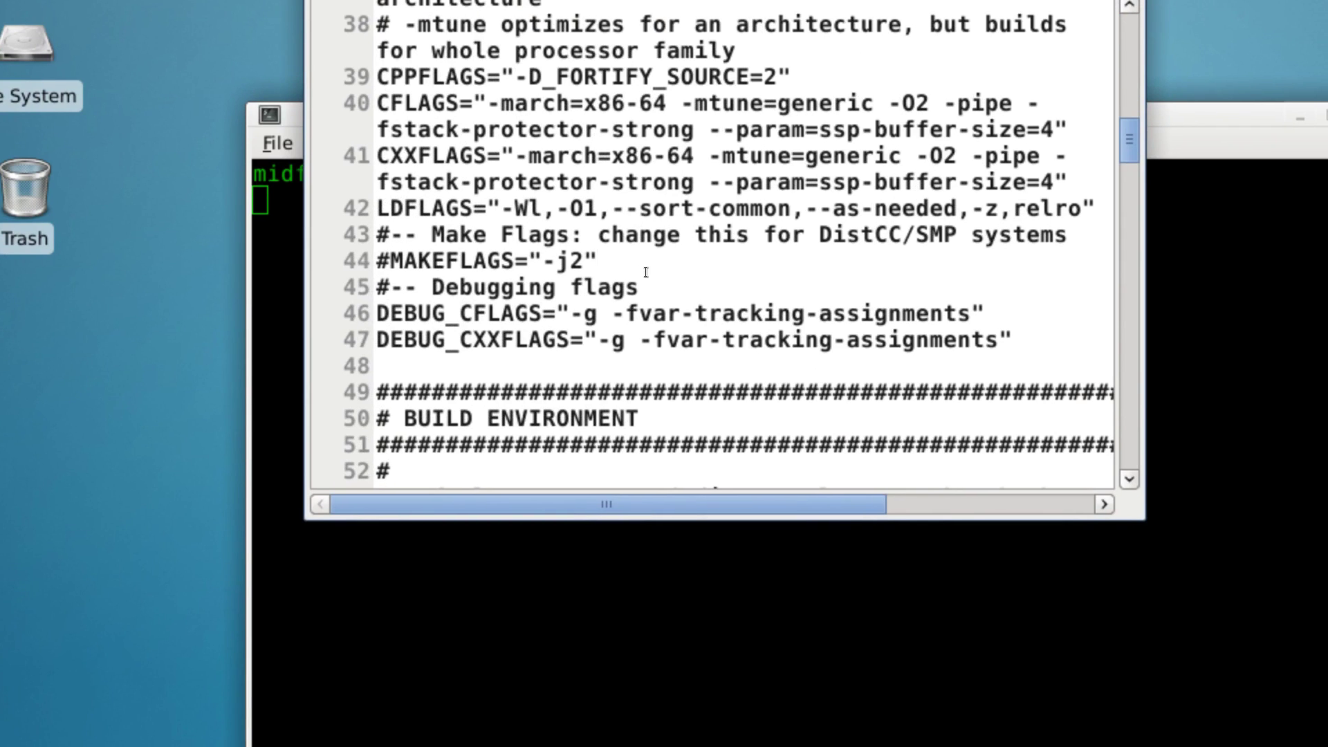
key(Home)
key(Delete)
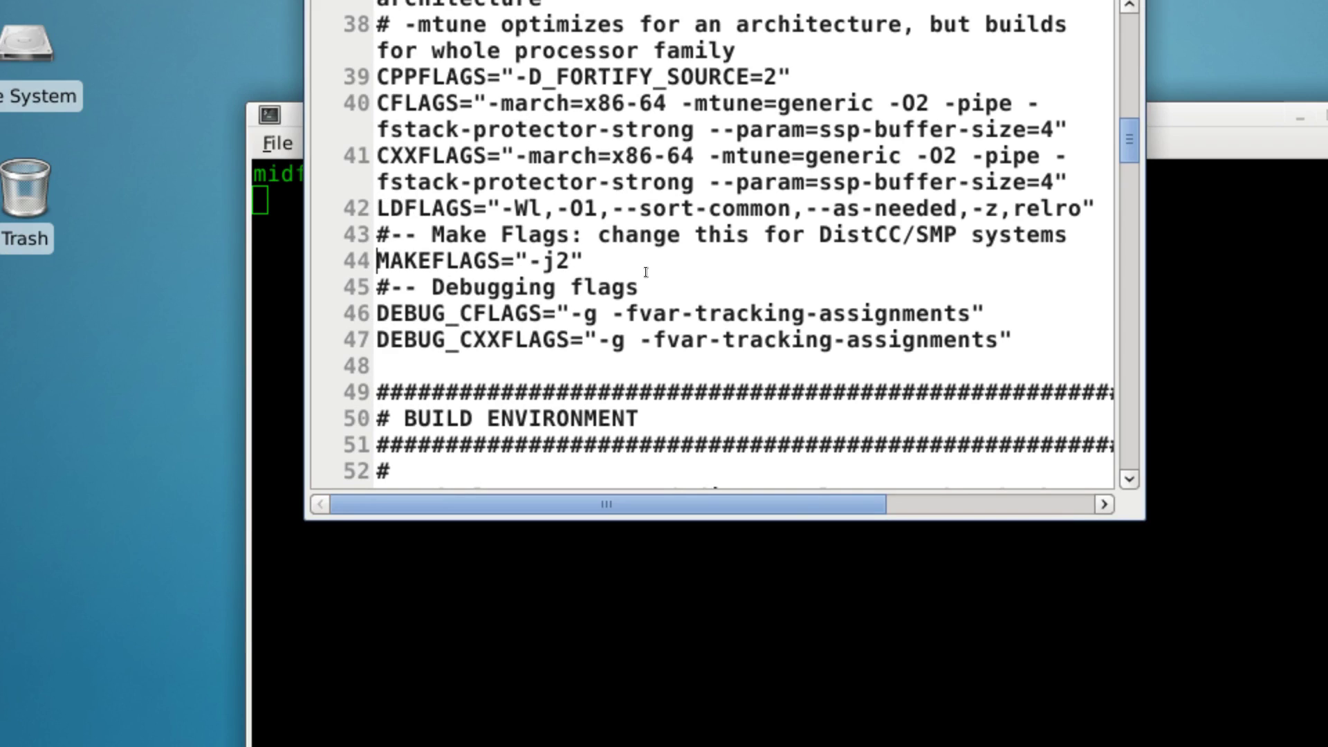
key(Right)
key(Right)
key(Right)
key(Right)
key(Right)
key(Right)
key(Right)
key(Right)
key(Right)
key(Right)
key(Right)
key(Right)
key(Right)
key(Right)
key(Right)
key(Left)
key(BackSpace)
text(7)
Step: Uncomment the BUILDDIR=/tmp/makepkg line
scroll(713, 246, down, 6)
scroll(702, 360, down, 2)
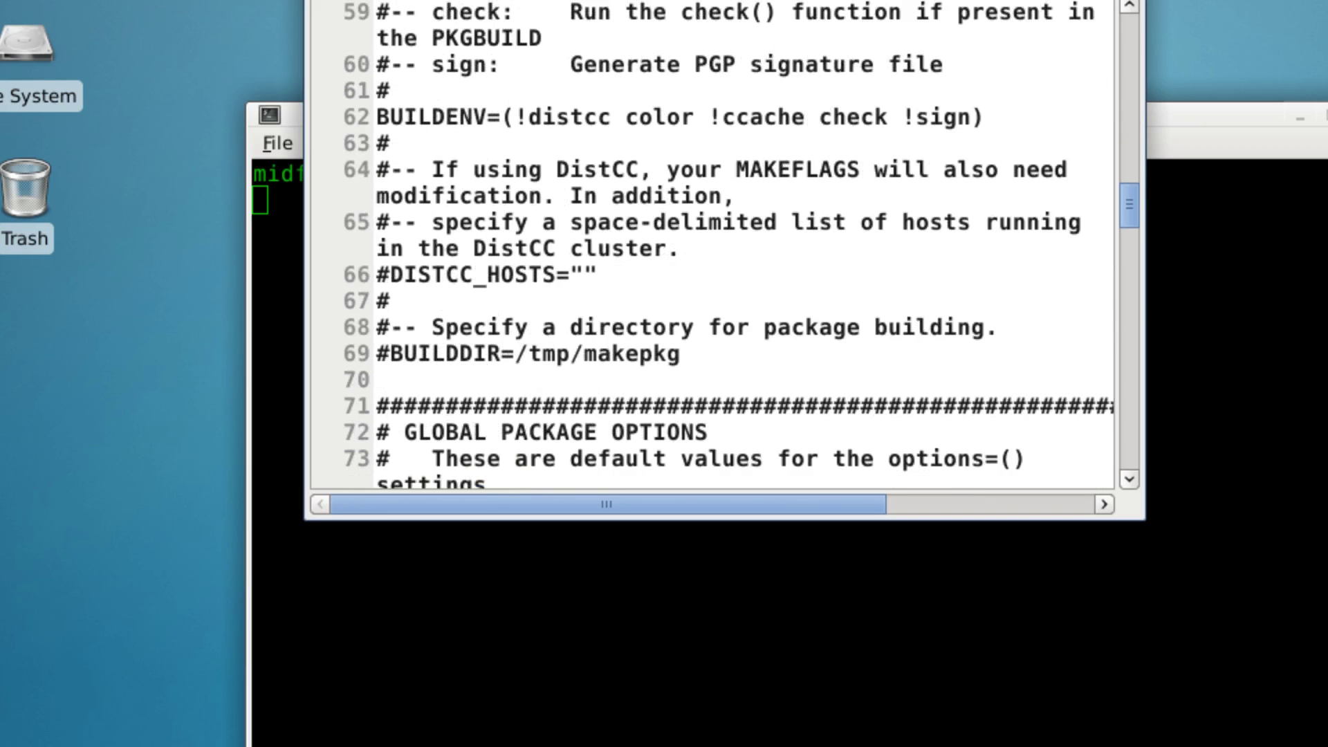
click(673, 316)
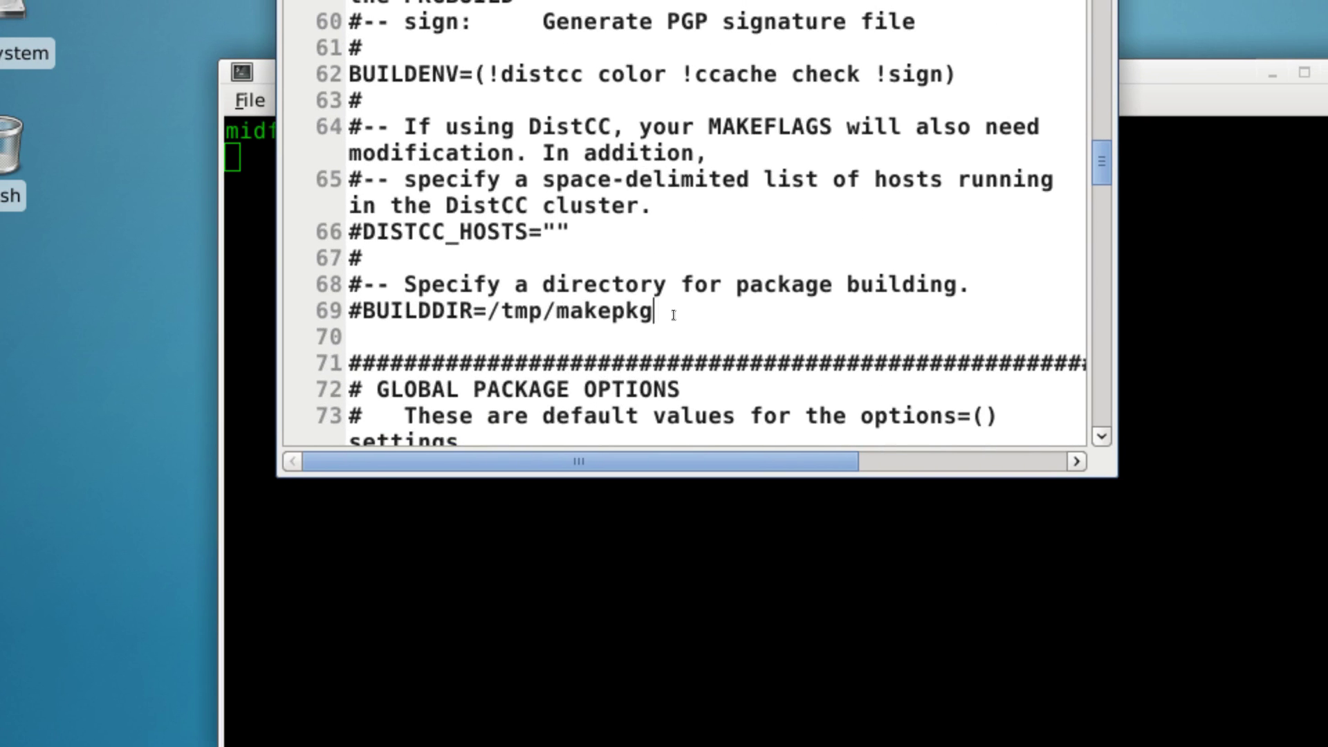
key(Home)
key(Delete)
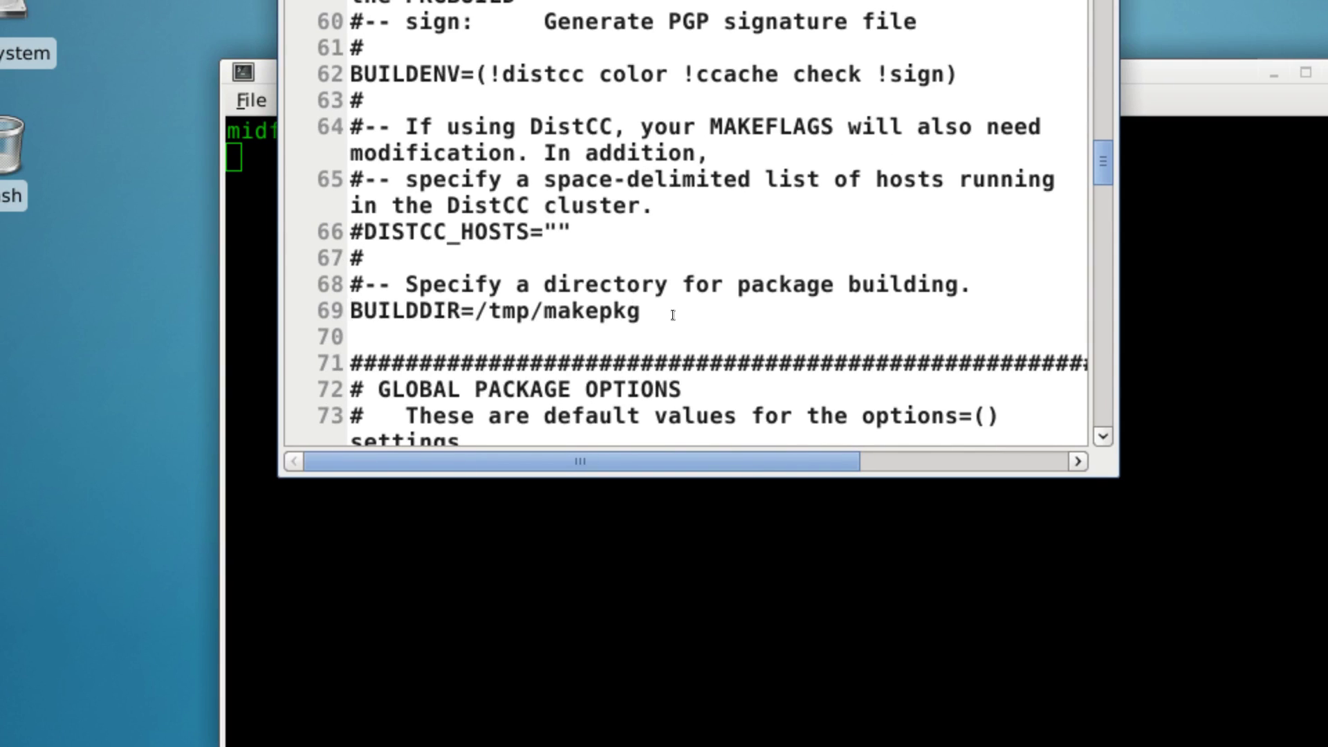
scroll(673, 315, down, 13)
scroll(673, 316, down, 15)
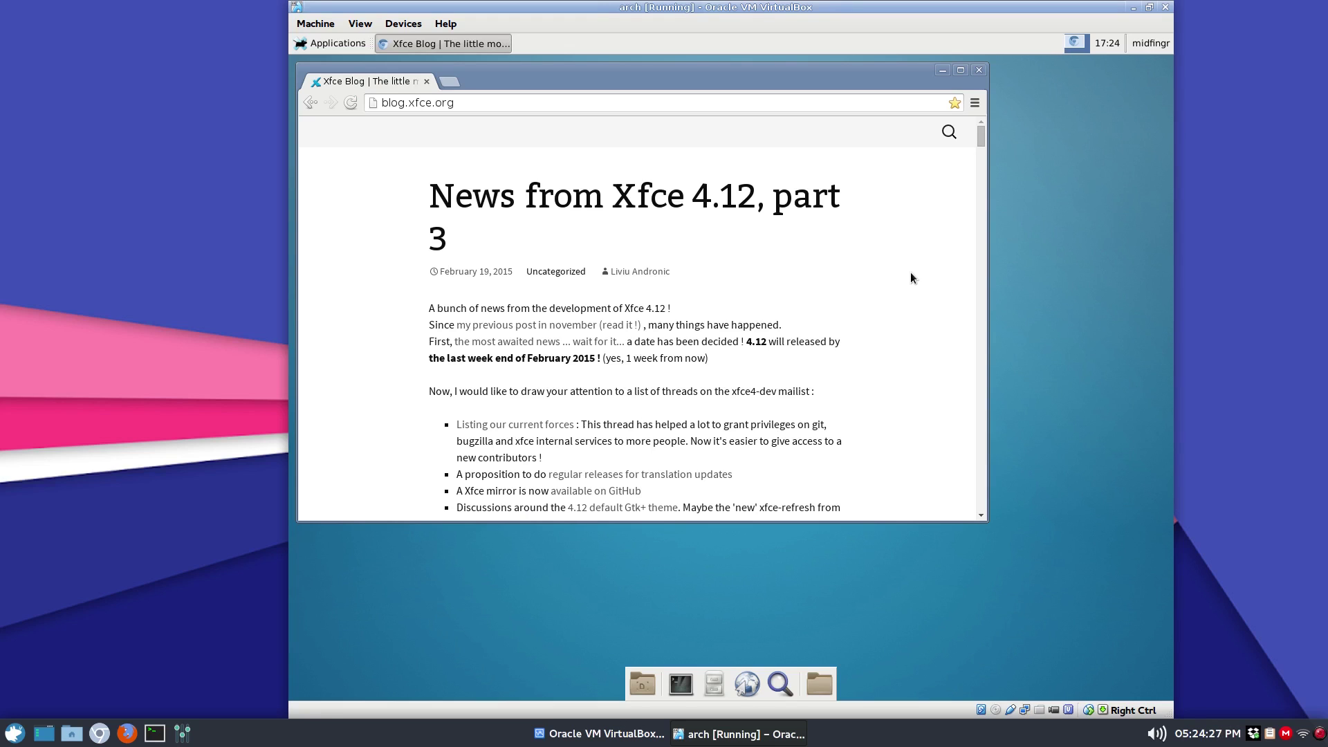
Step: Scroll the Xfce 4.12 blog post down to the xfwm4 notes under Core Apps
scroll(912, 273, down, 1)
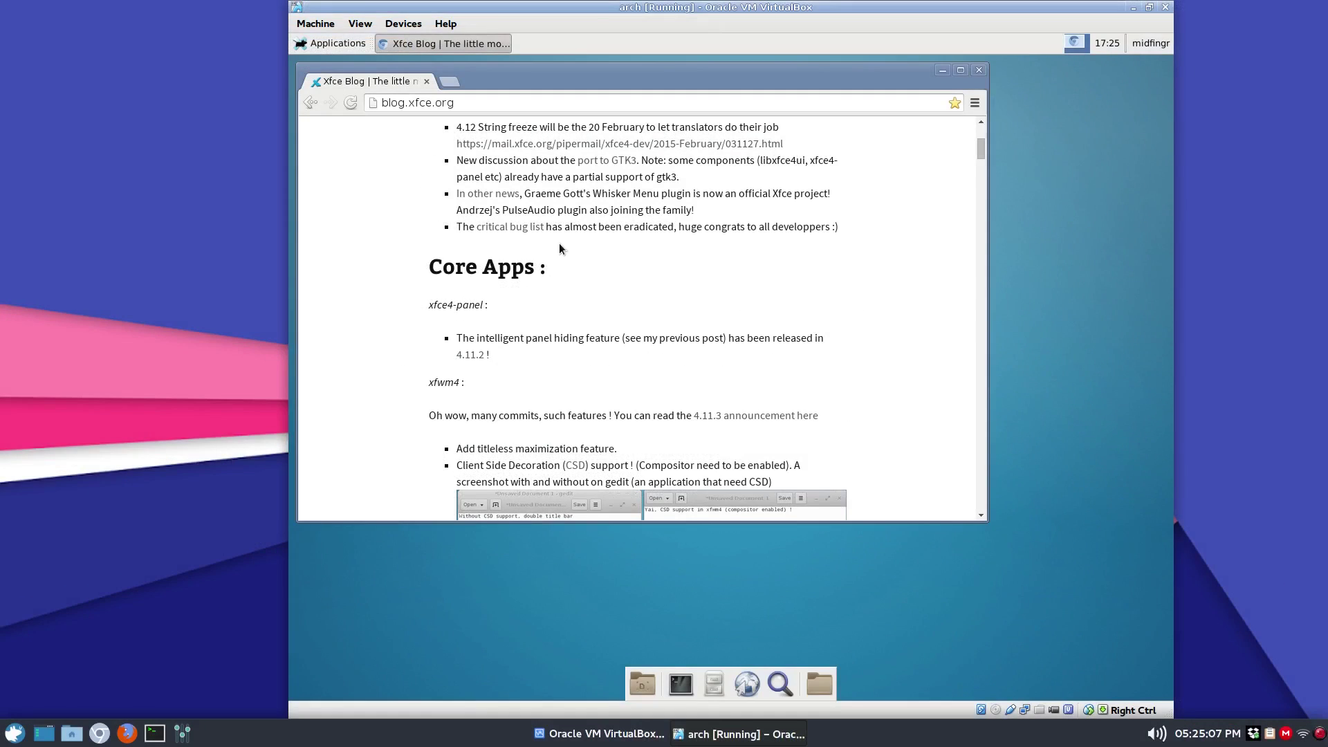
scroll(572, 245, down, 2)
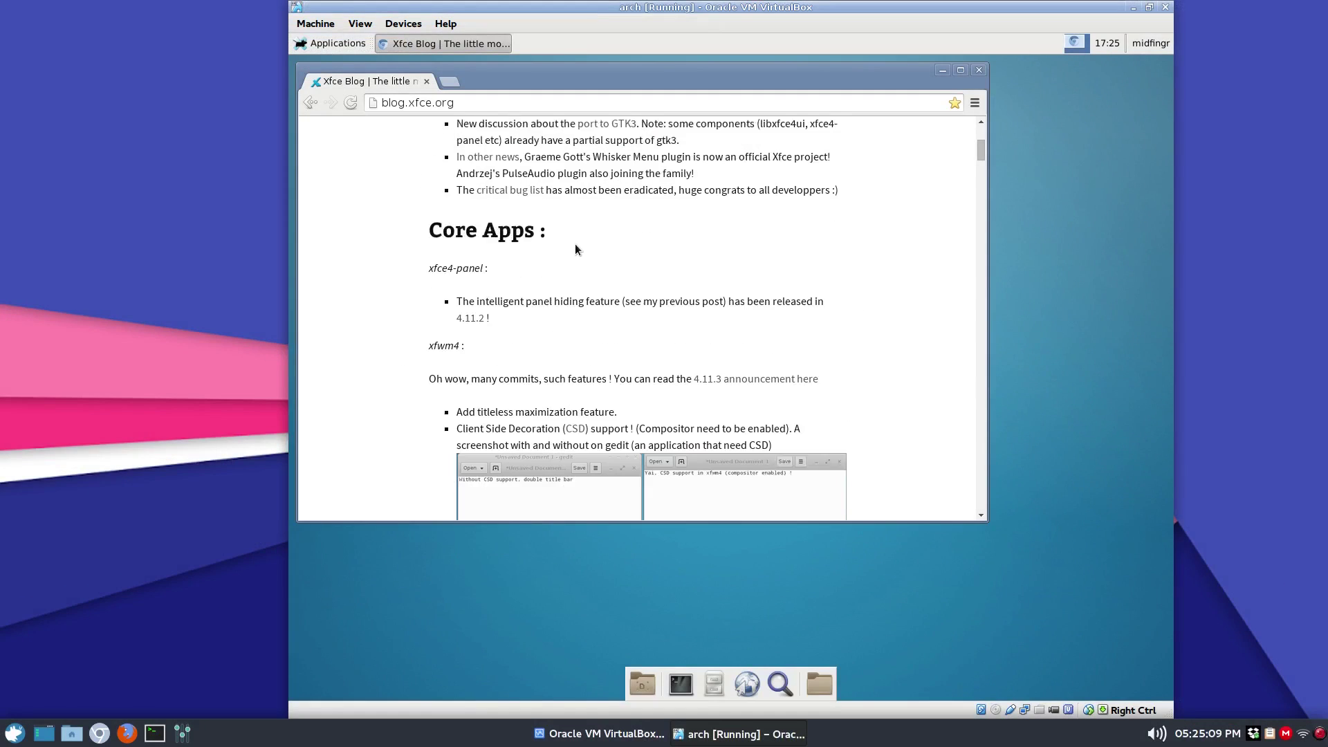
scroll(575, 244, down, 1)
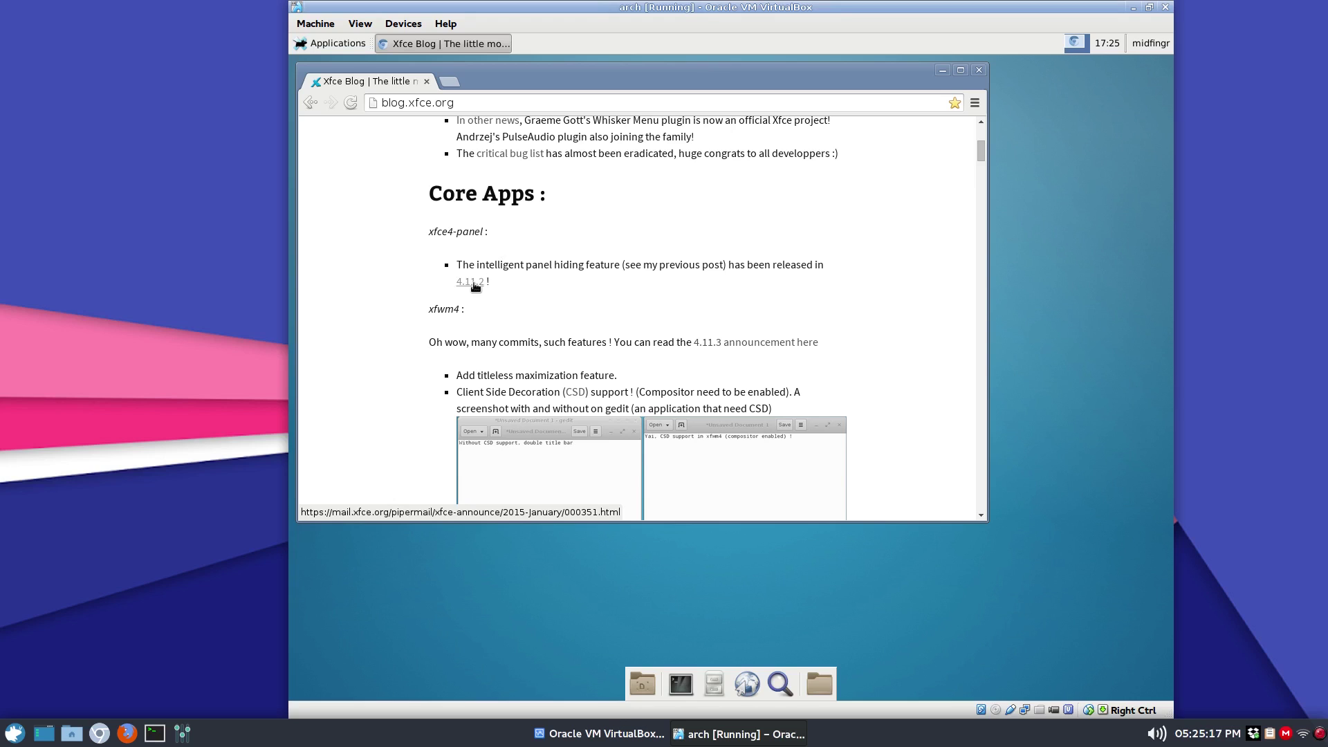
scroll(488, 304, down, 4)
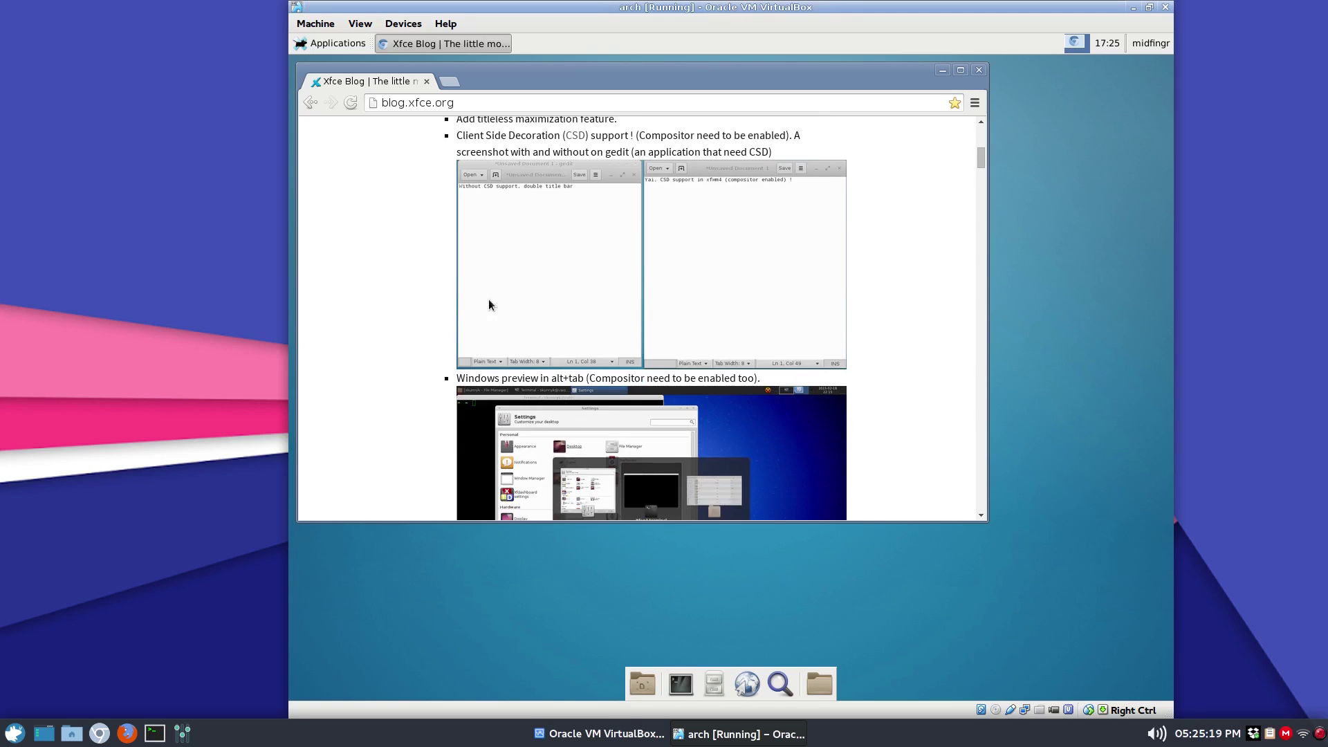
scroll(489, 299, up, 2)
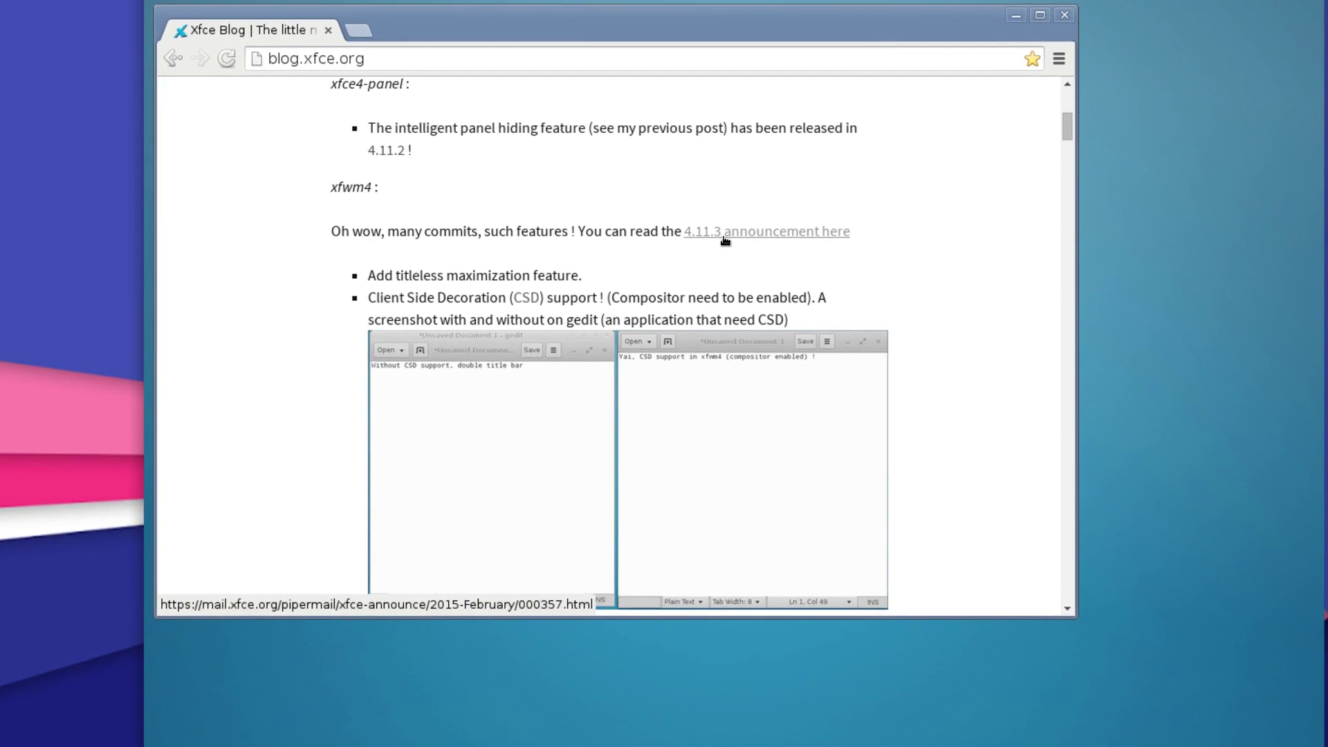
Step: Open the xfwm4 4.11.3 announcement and download xfwm4-4.11.3.tar.bz2
click(724, 235)
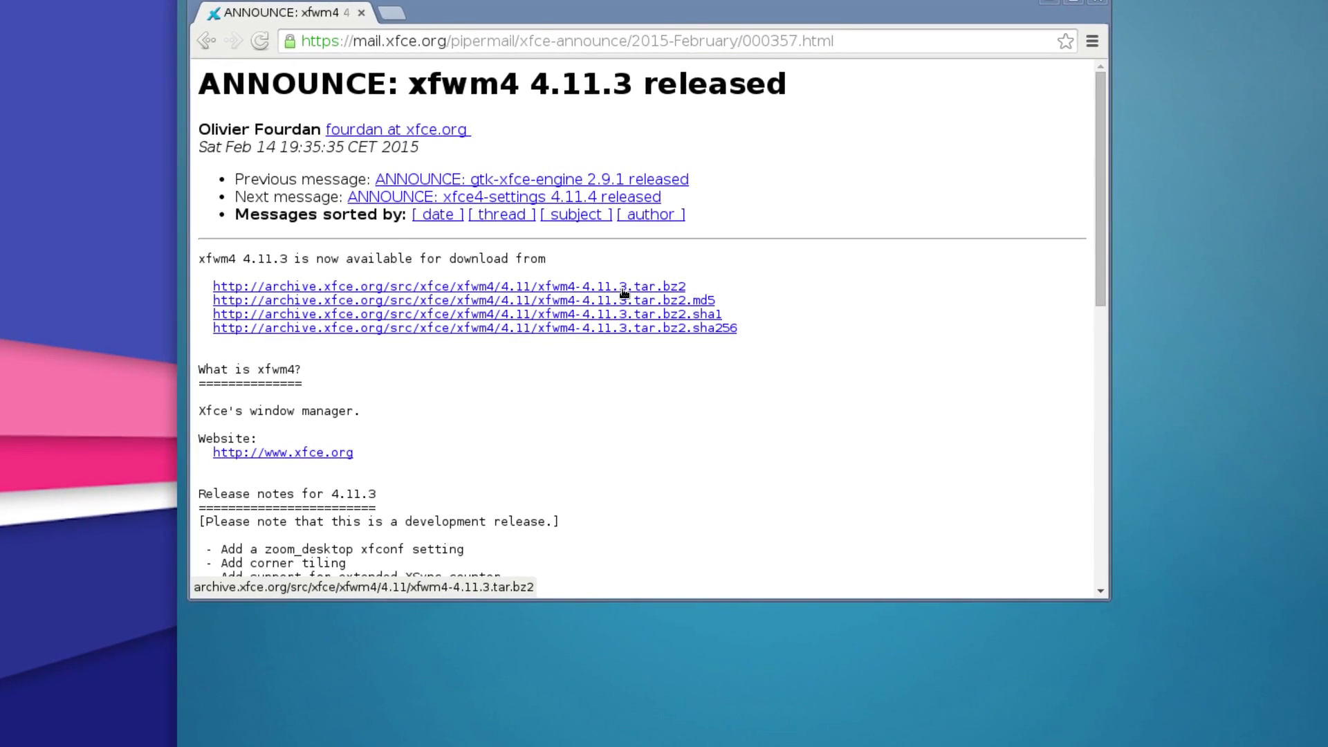
click(624, 291)
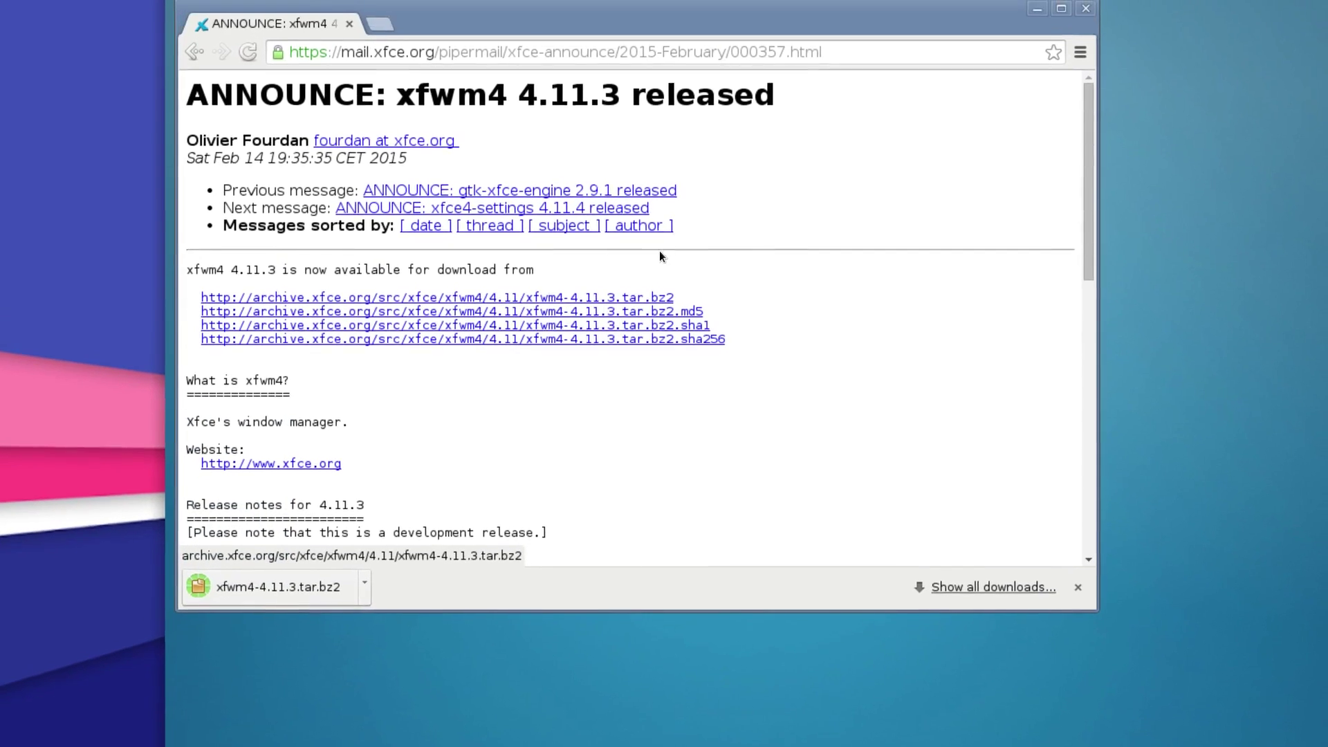
scroll(630, 198, down, 10)
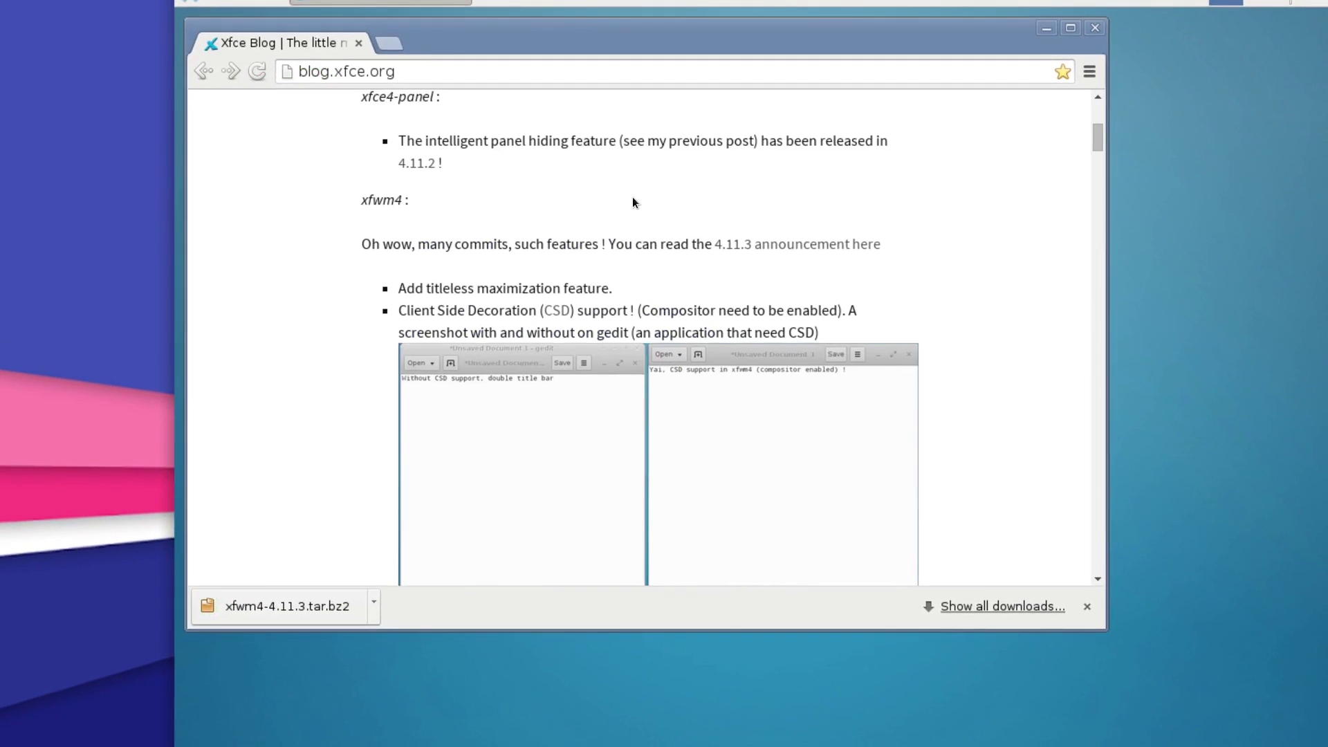
scroll(625, 202, down, 5)
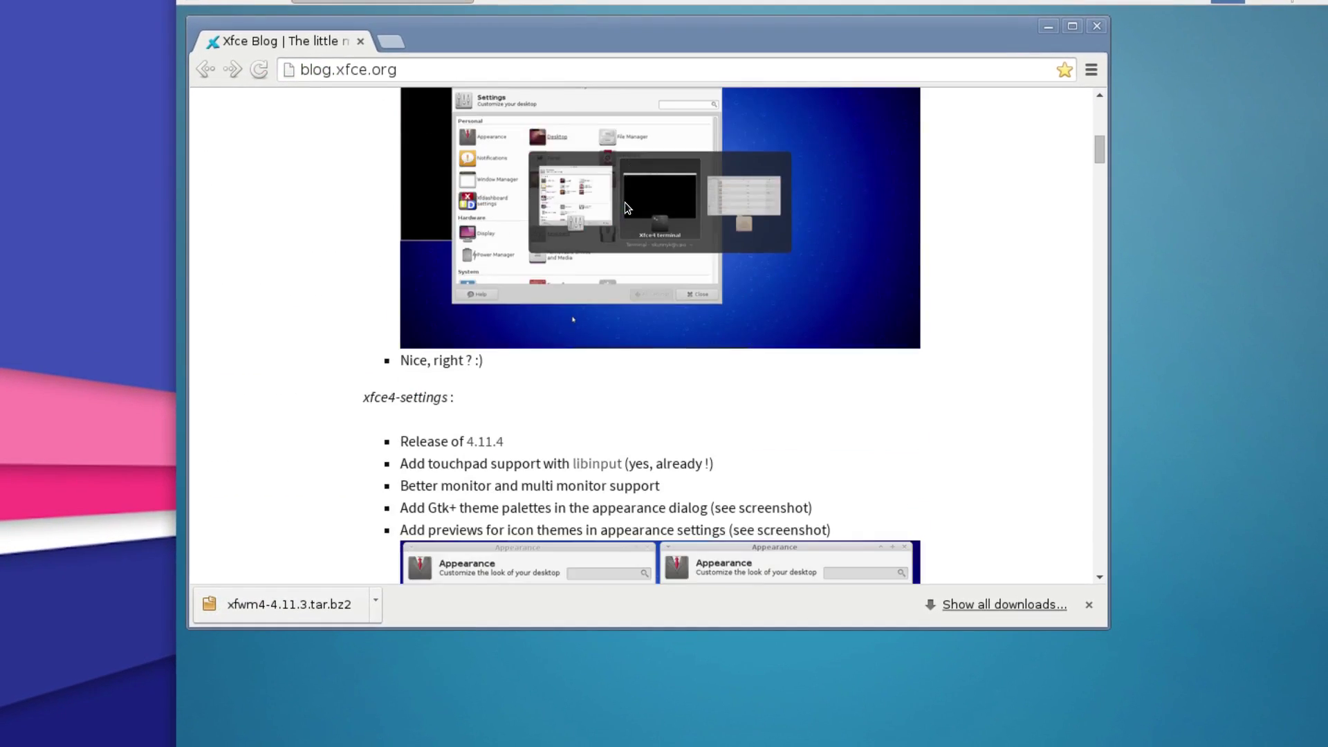
scroll(471, 242, down, 2)
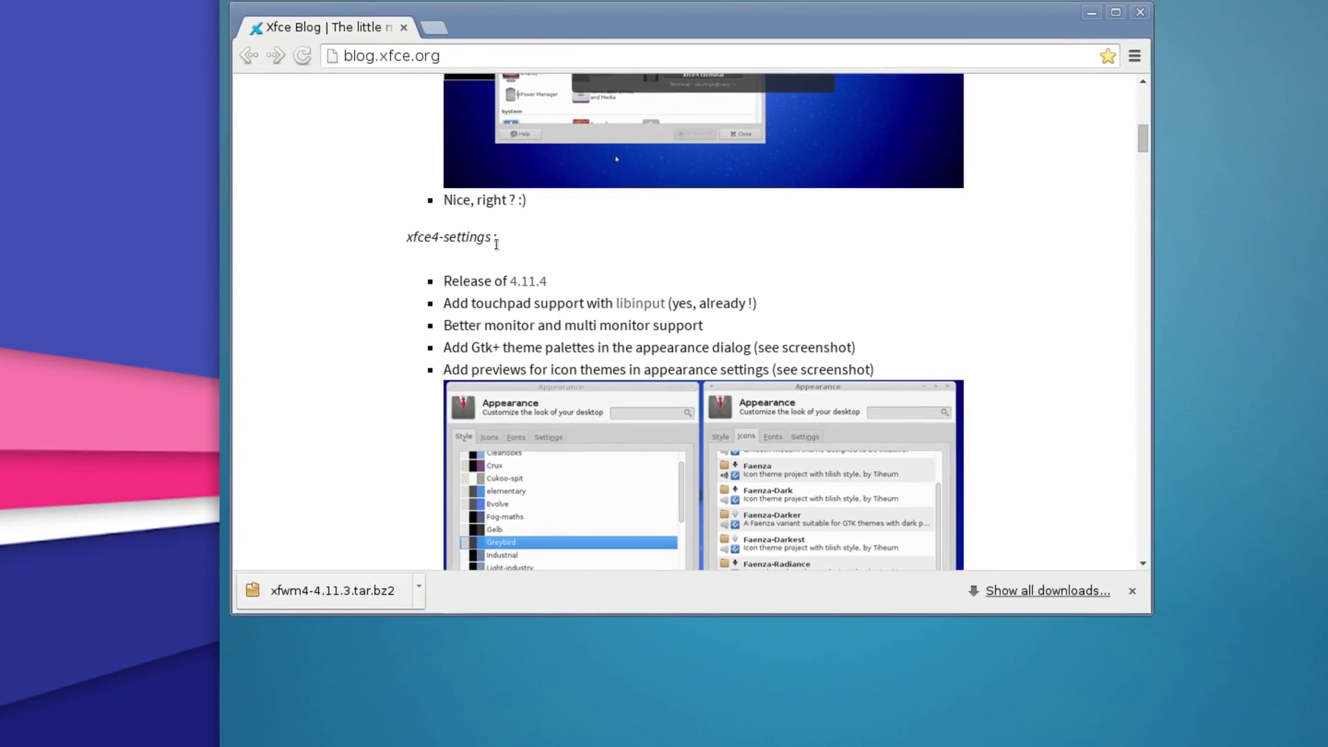
scroll(528, 252, down, 8)
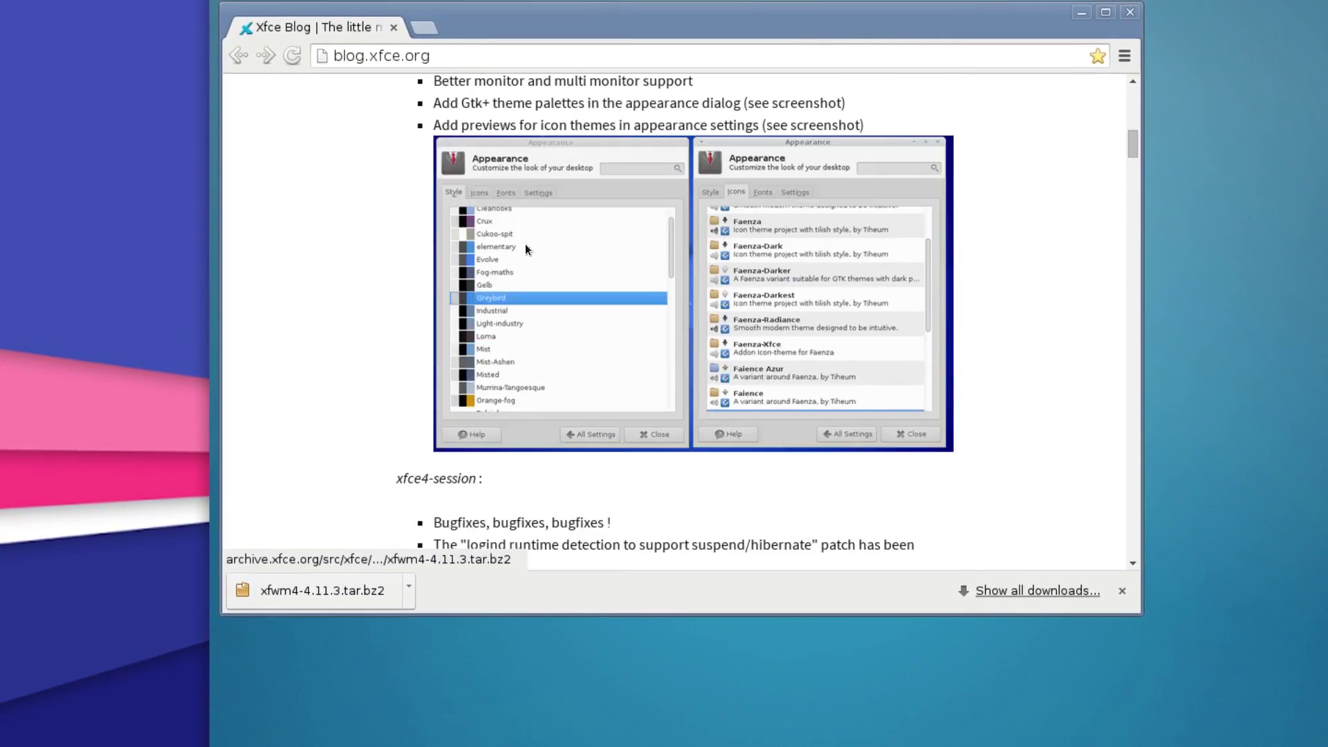
scroll(528, 262, up, 8)
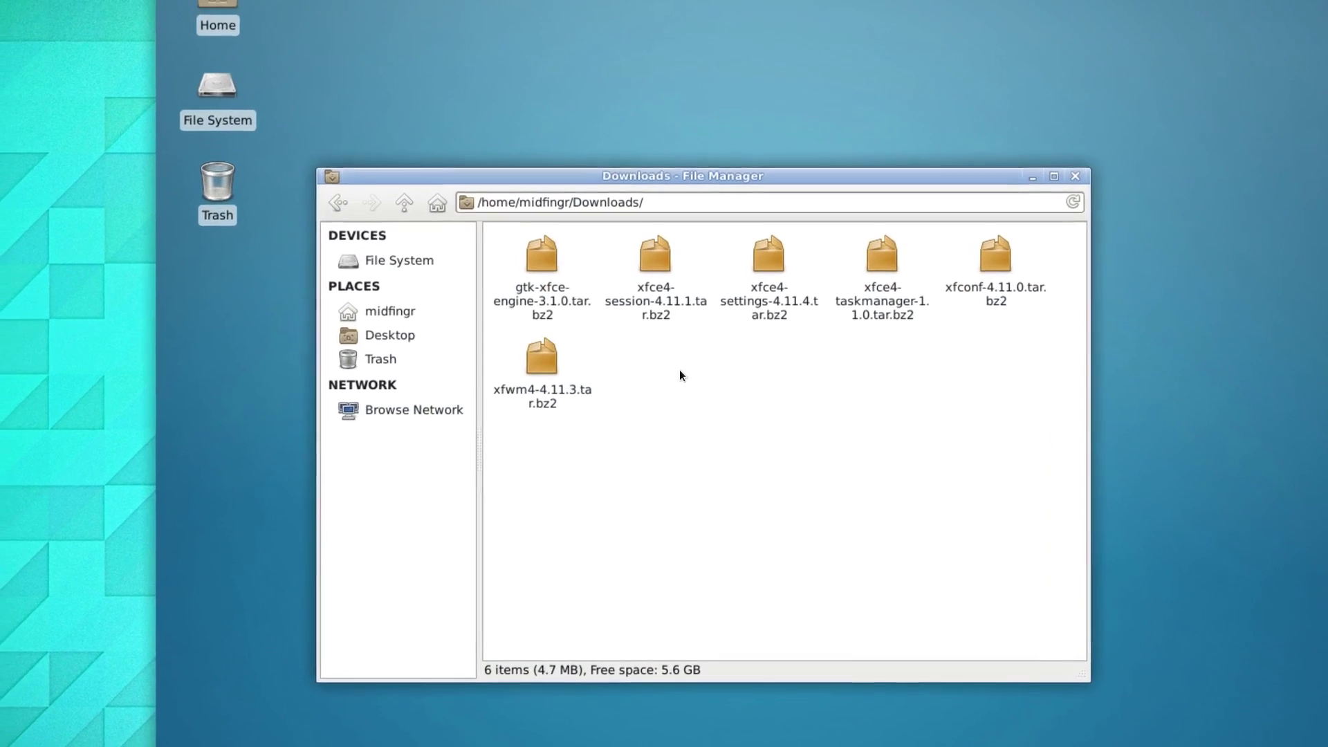
Step: Select each source archive in Downloads in turn to check its size
click(577, 325)
click(656, 377)
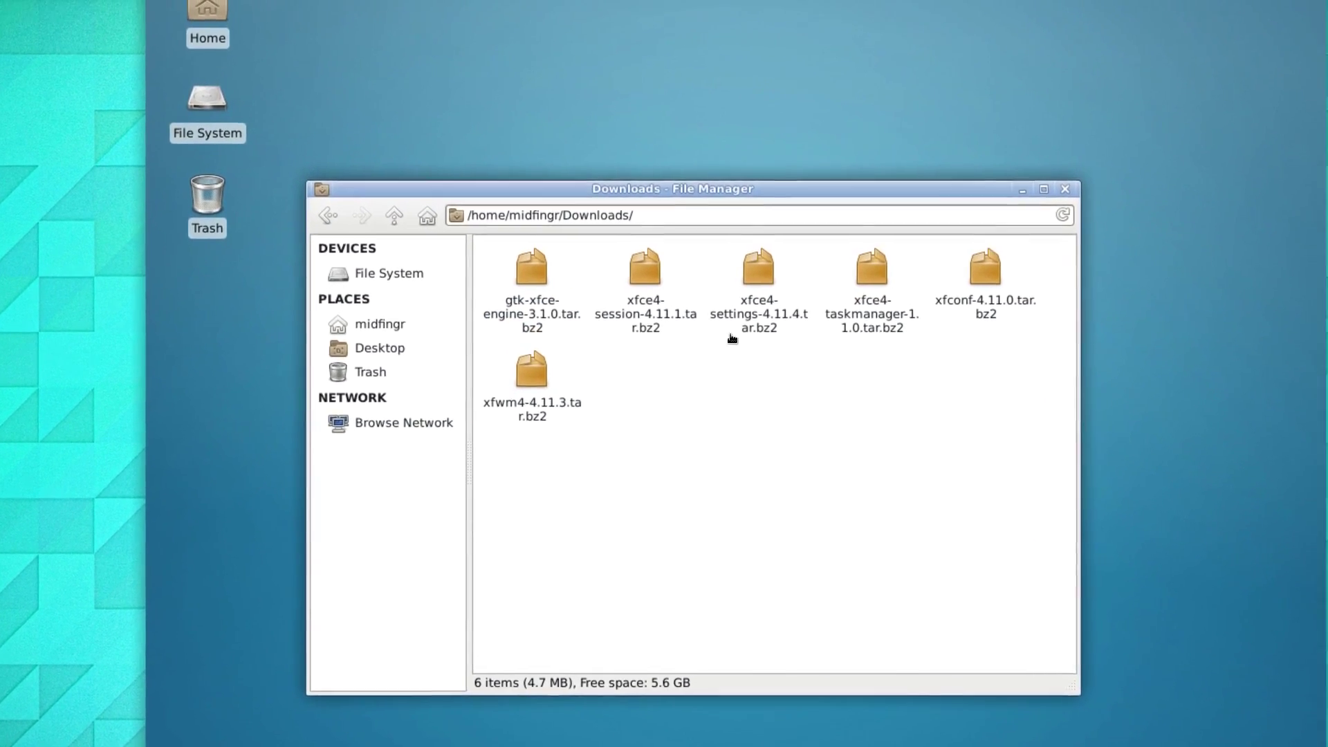
click(947, 311)
click(504, 407)
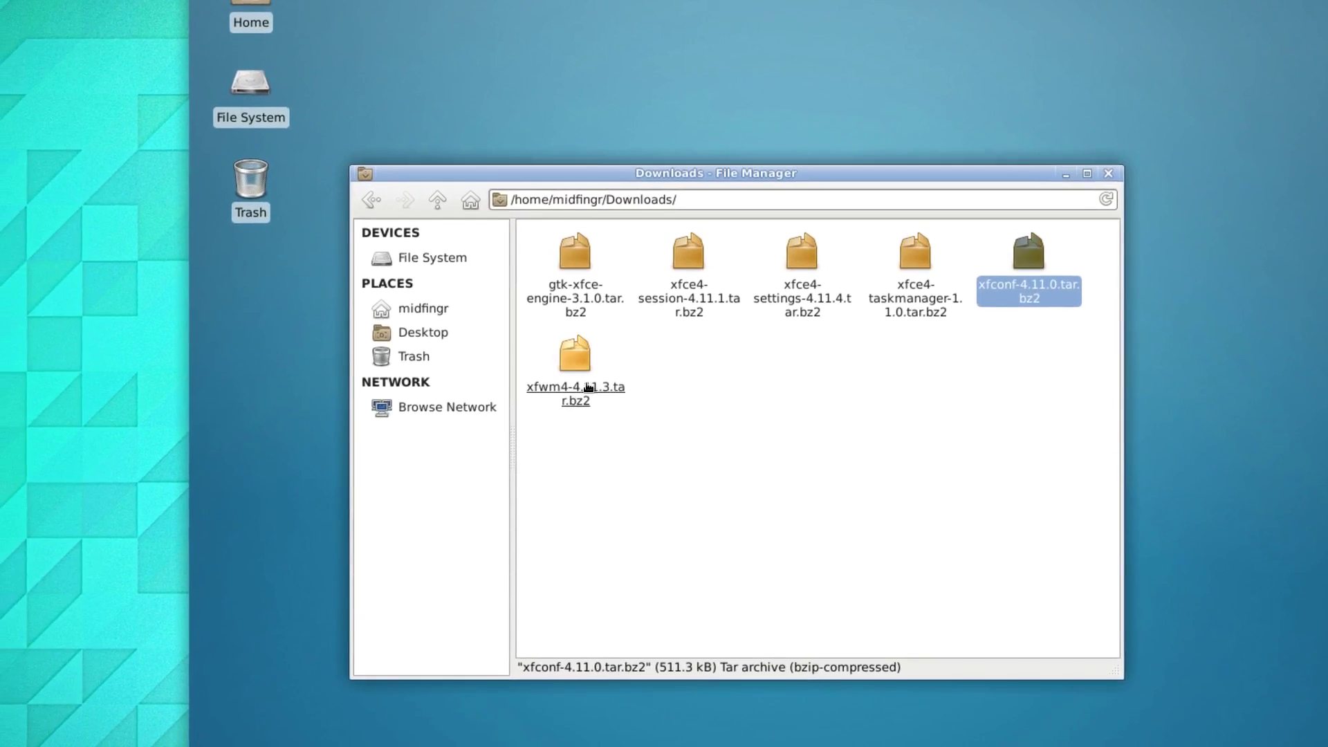
click(745, 394)
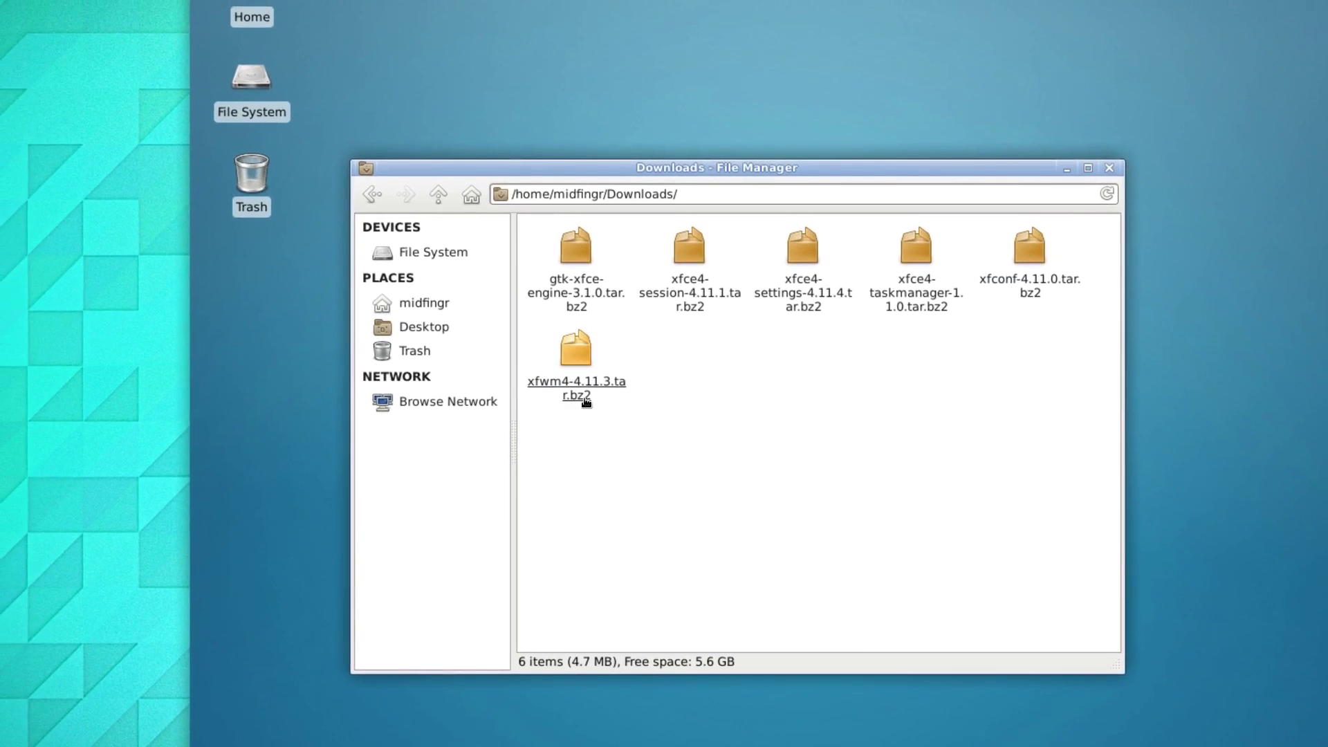
click(587, 402)
click(721, 434)
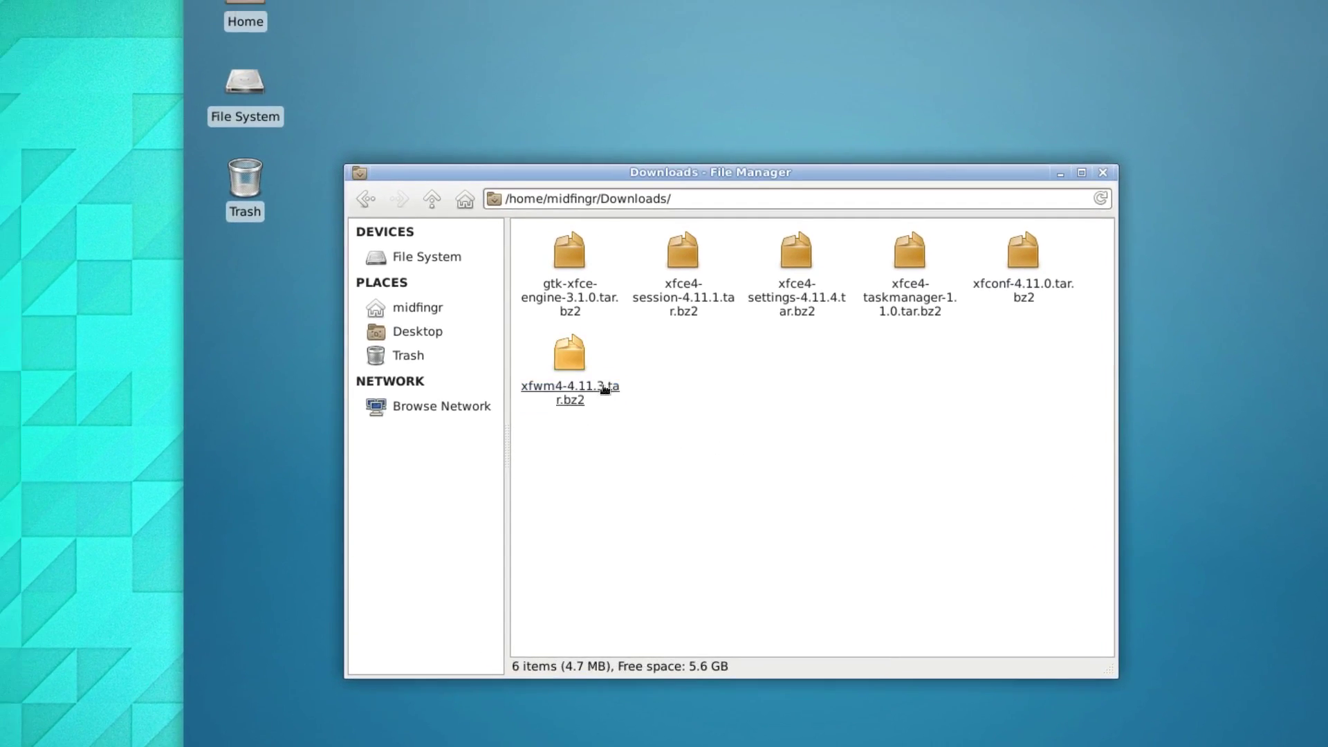
click(587, 399)
click(825, 340)
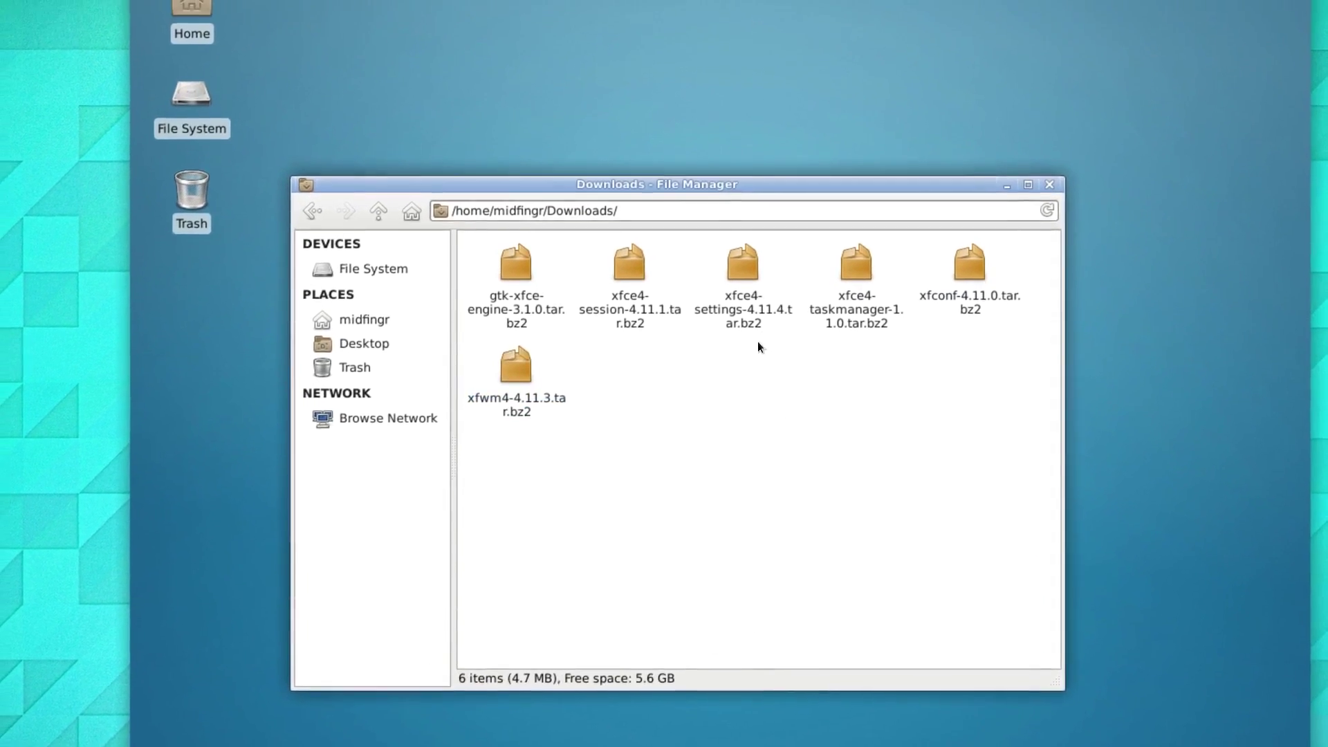
click(885, 333)
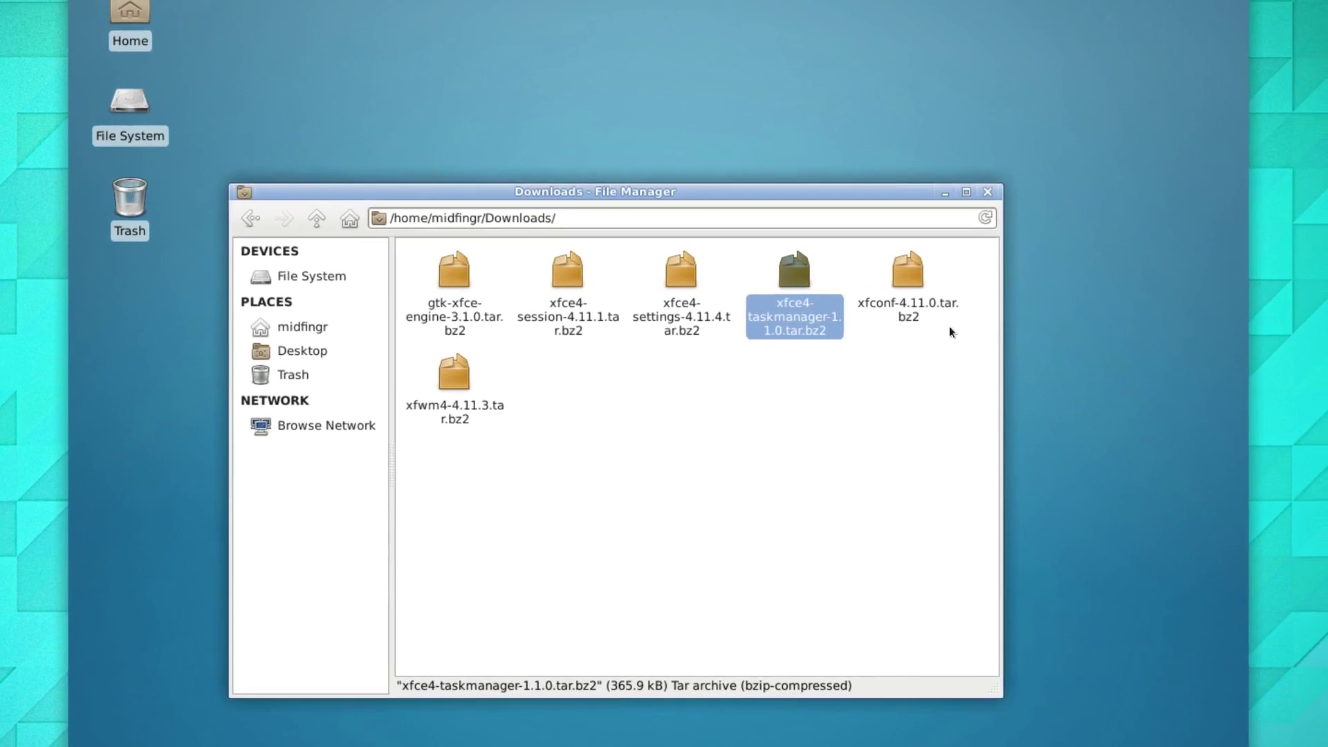
click(951, 313)
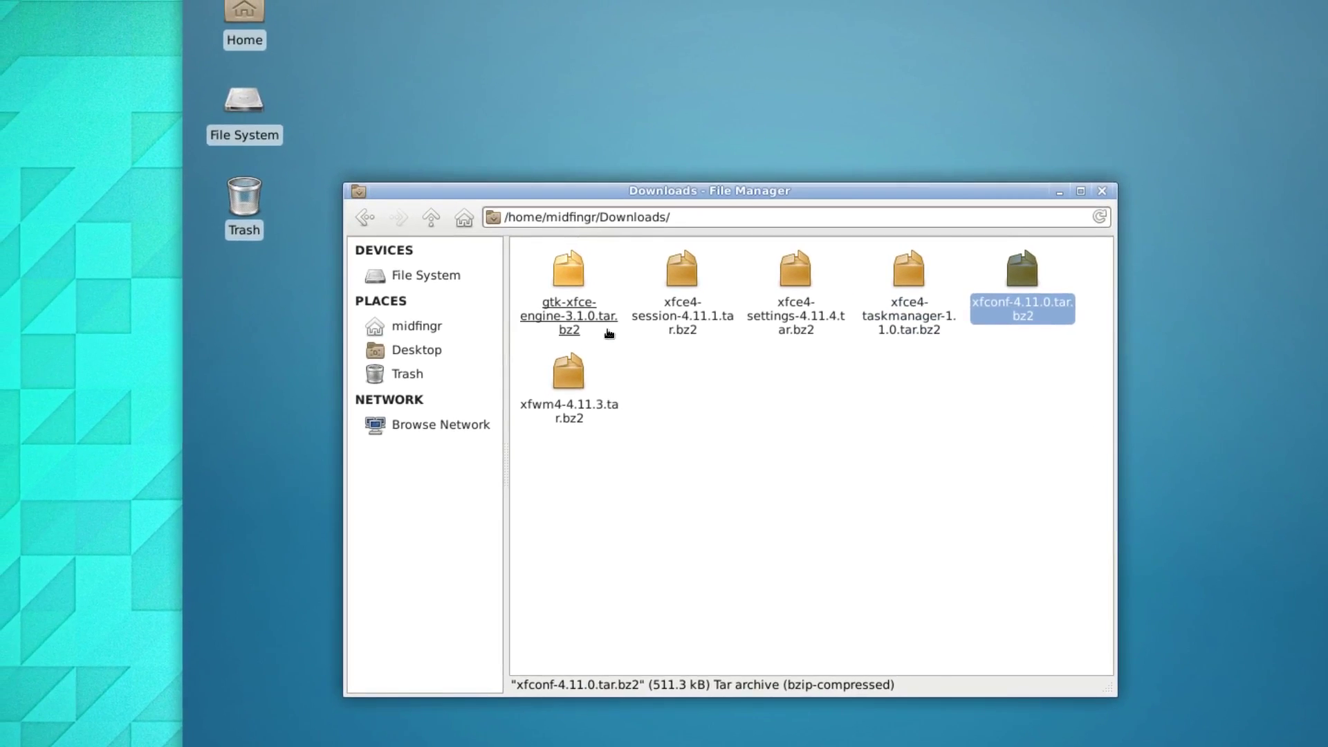
click(503, 335)
click(811, 429)
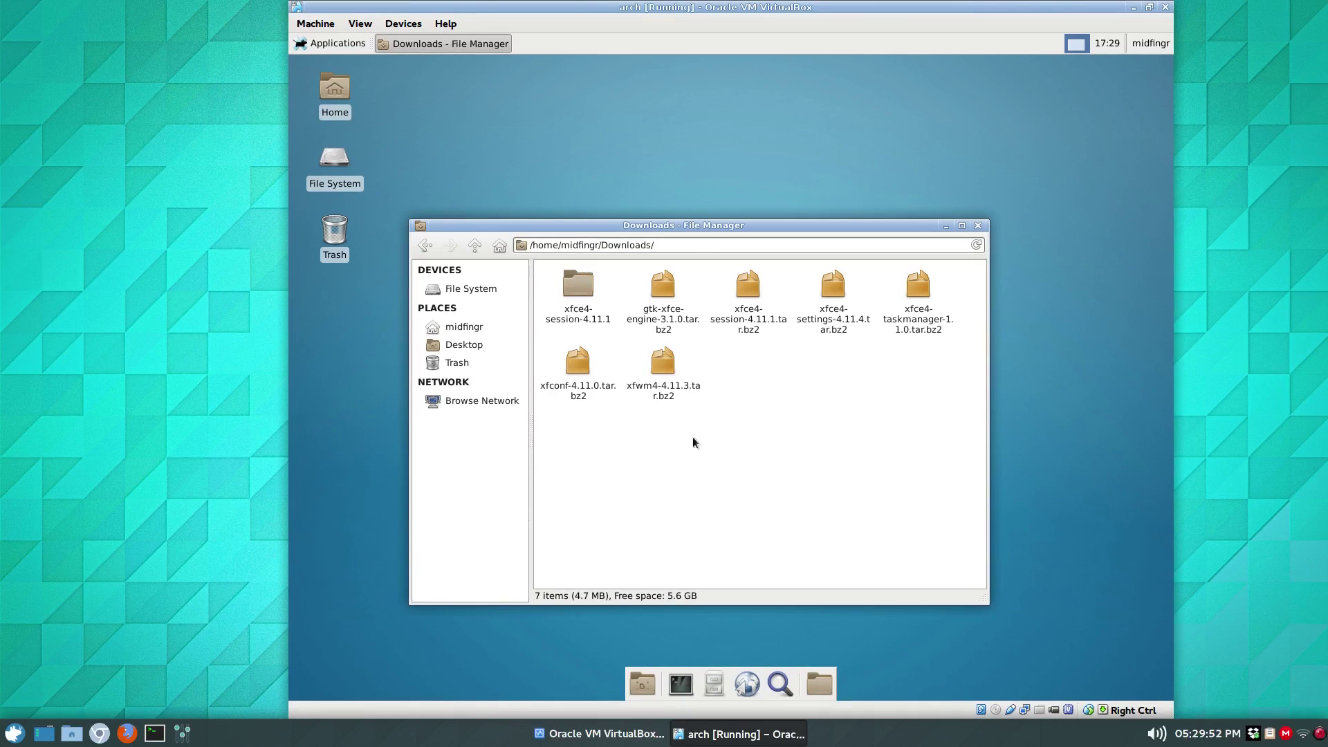
Step: Open a terminal in the xfce4-session-4.11.1 folder and run ./configure
double_click(577, 320)
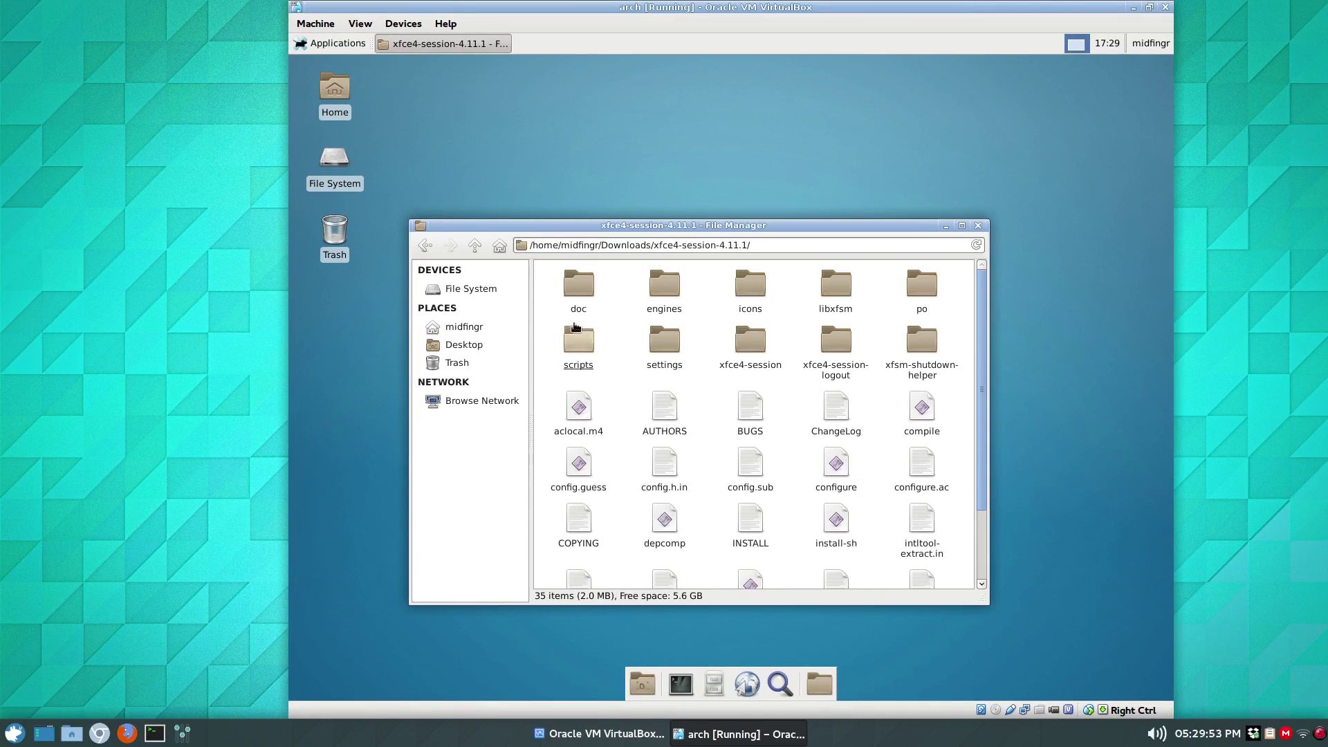
double_click(746, 226)
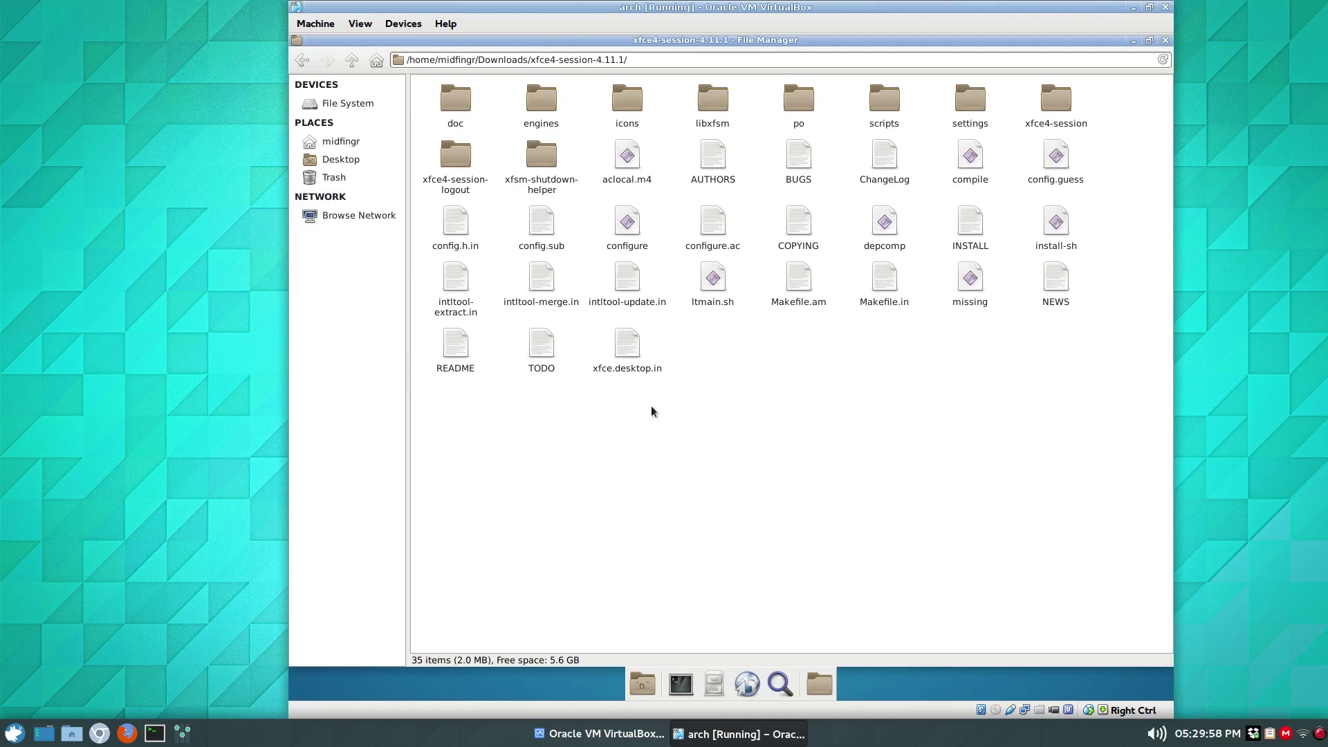
right_click(787, 391)
click(822, 455)
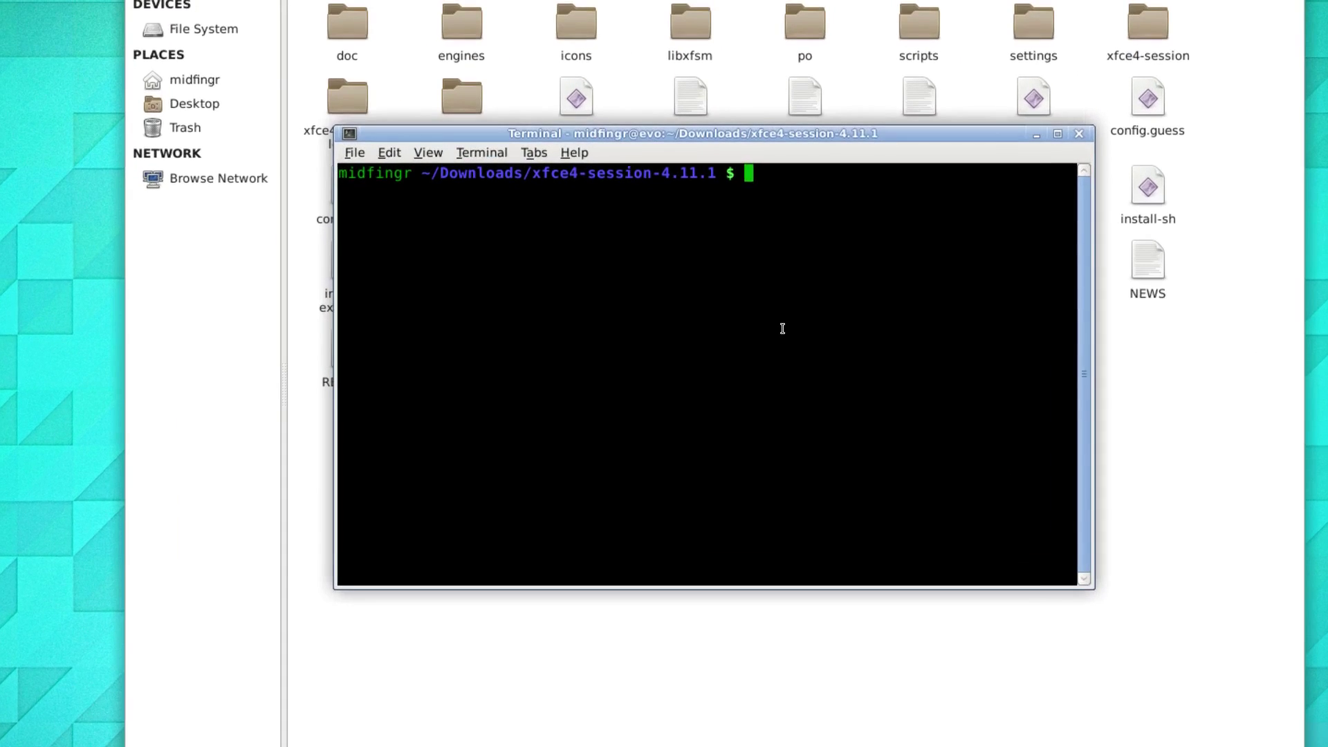
text(./configure)
key(Return)
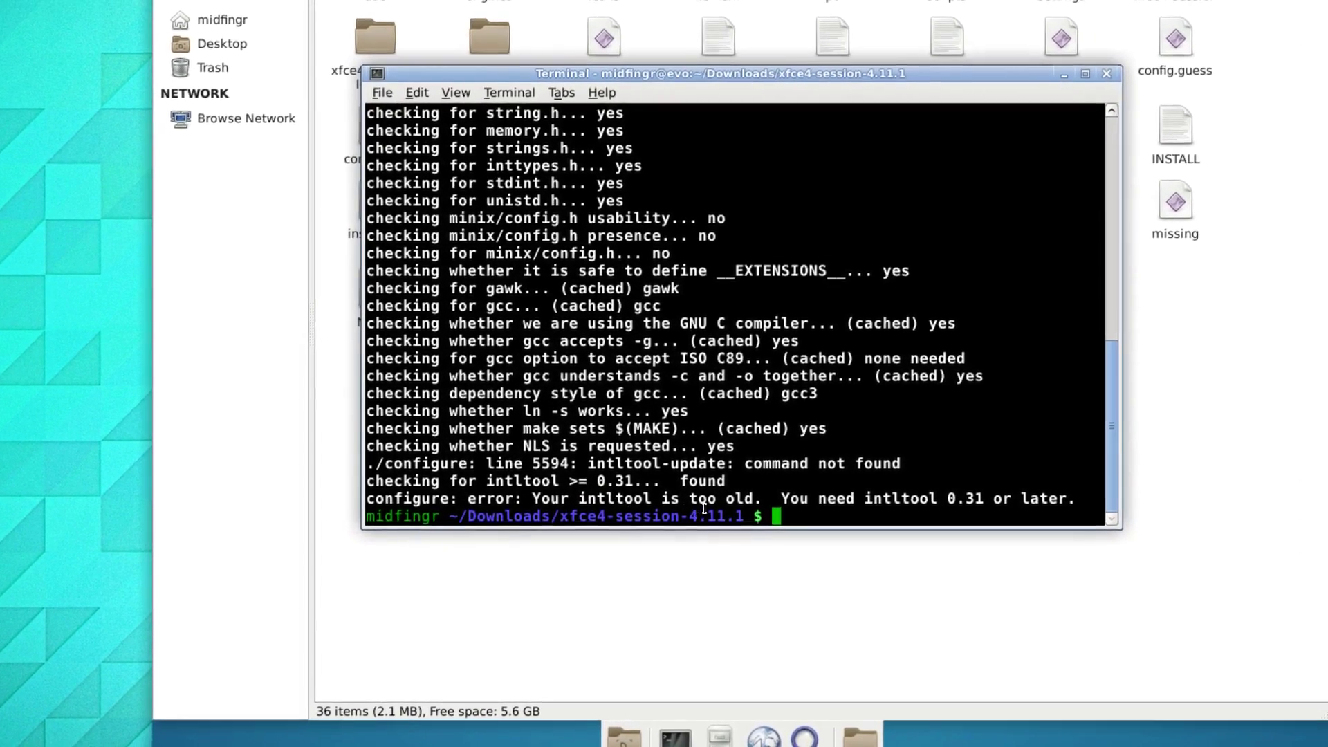
Step: Install intltool with pac, copying the name from the configure error, then rerun ./configure
double_click(643, 501)
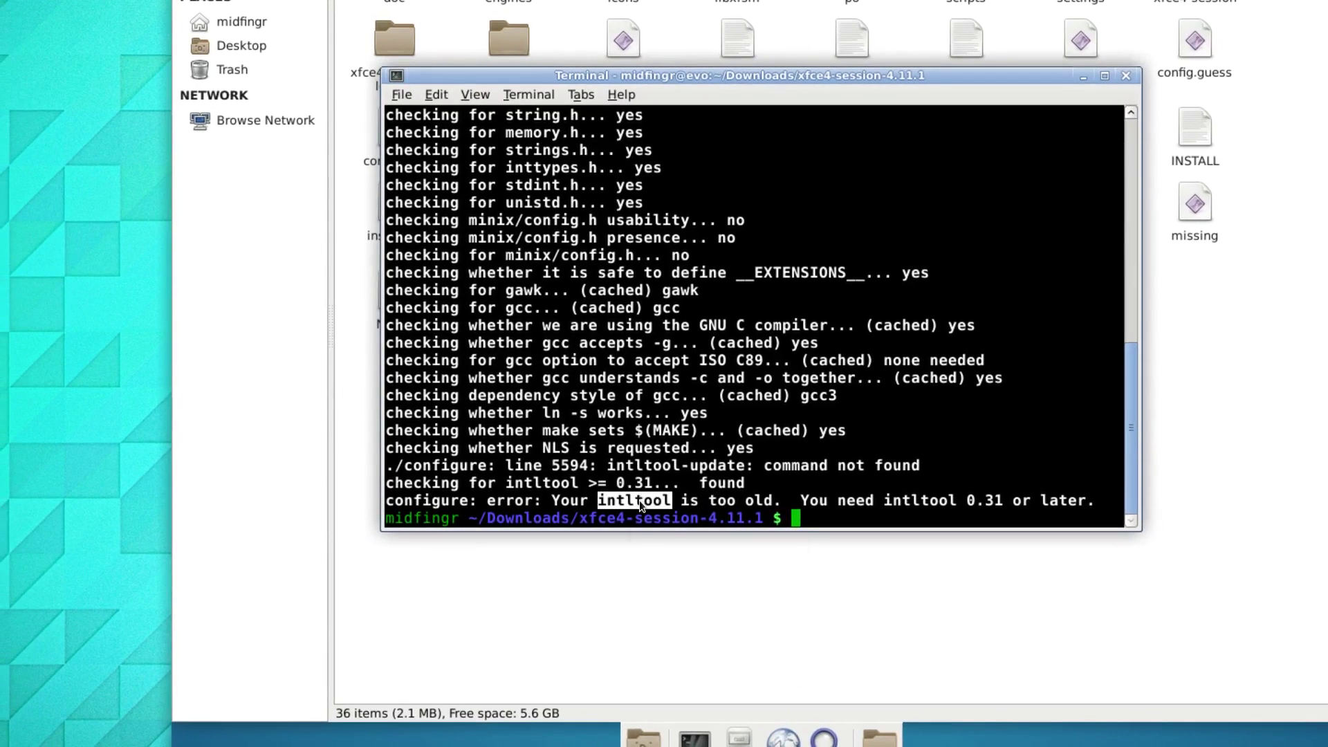
right_click(641, 502)
click(676, 544)
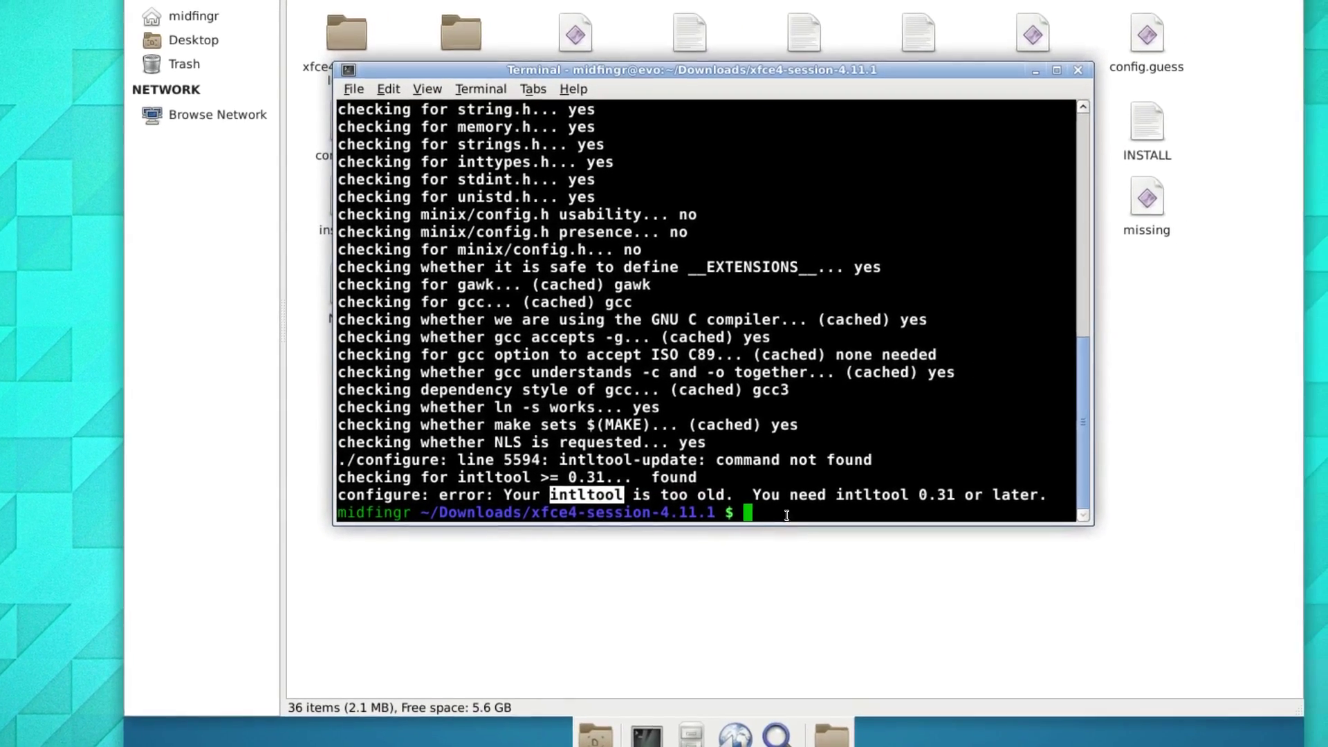
text(pac)
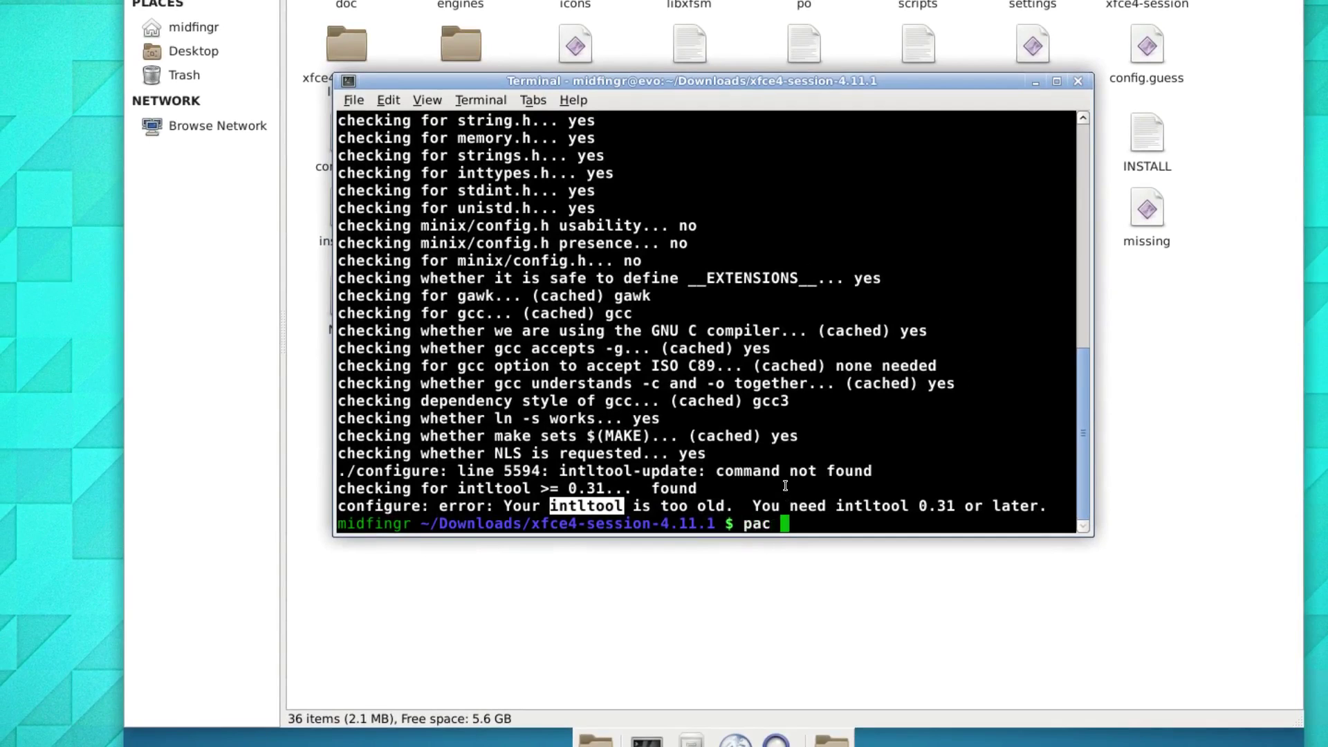
text(intltool)
key(Return)
key(Return)
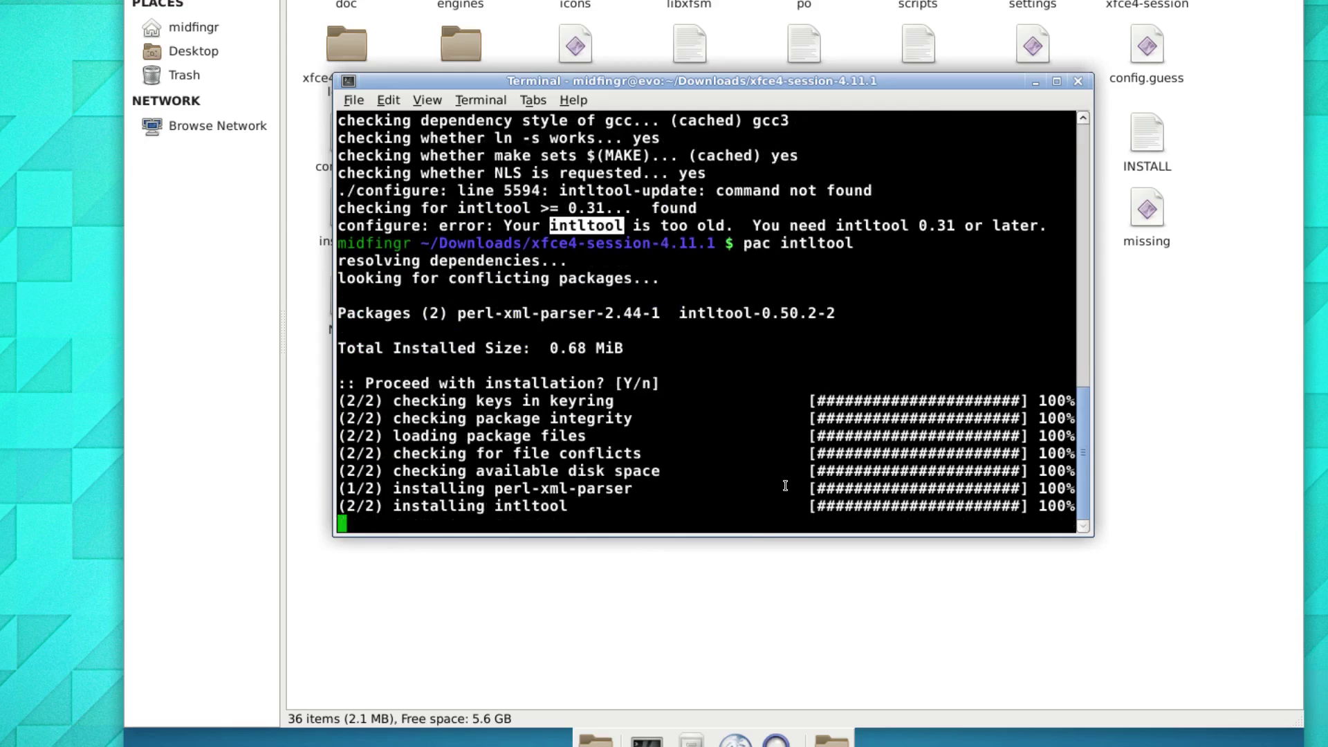
key(Up)
key(Up)
key(Return)
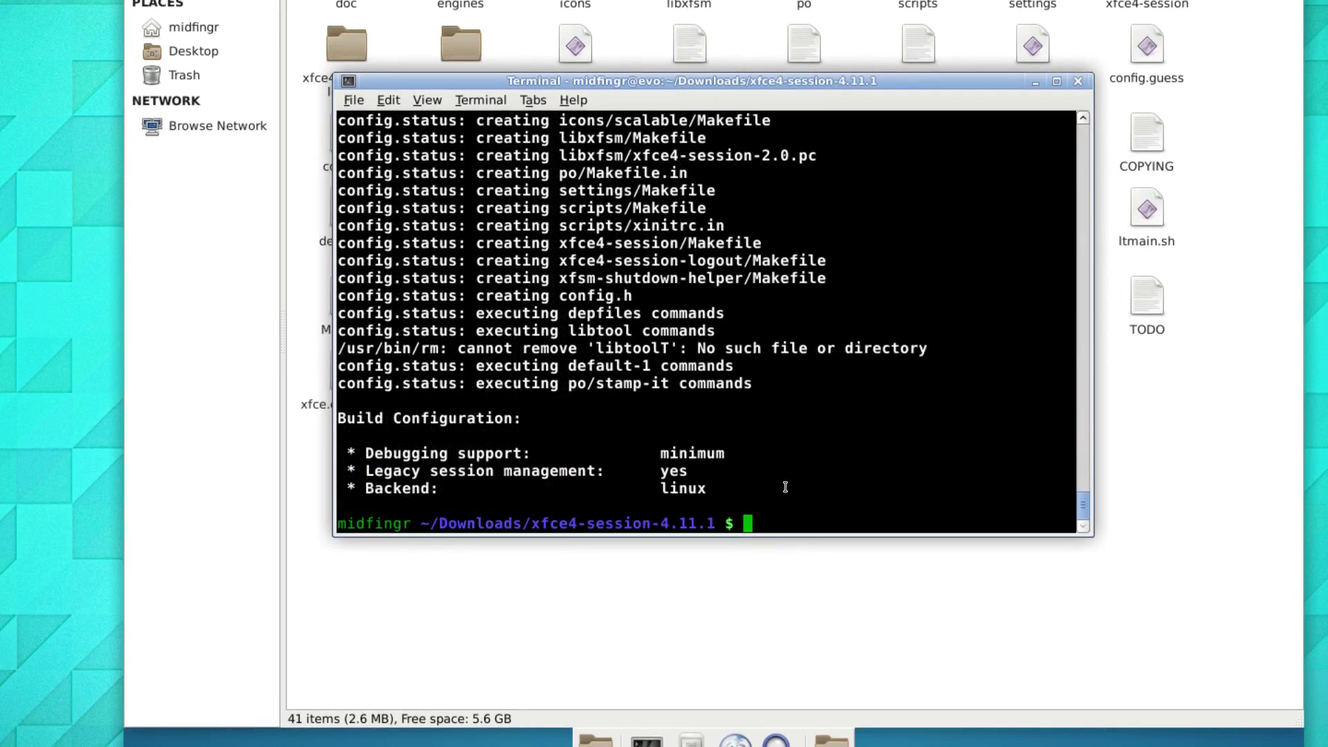
Step: Build xfce4-session-4.11.1 with make and install it using sudo make install
text(make)
key(Return)
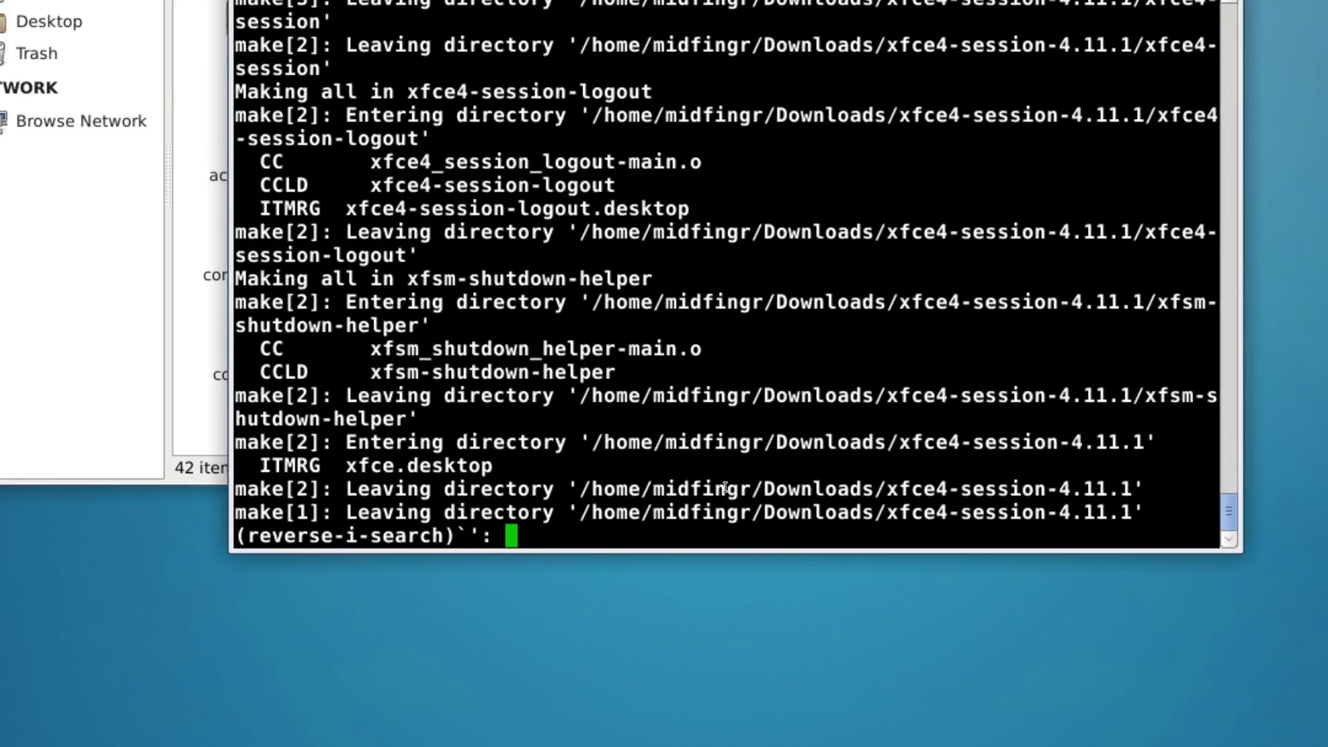
key(ctrl+c)
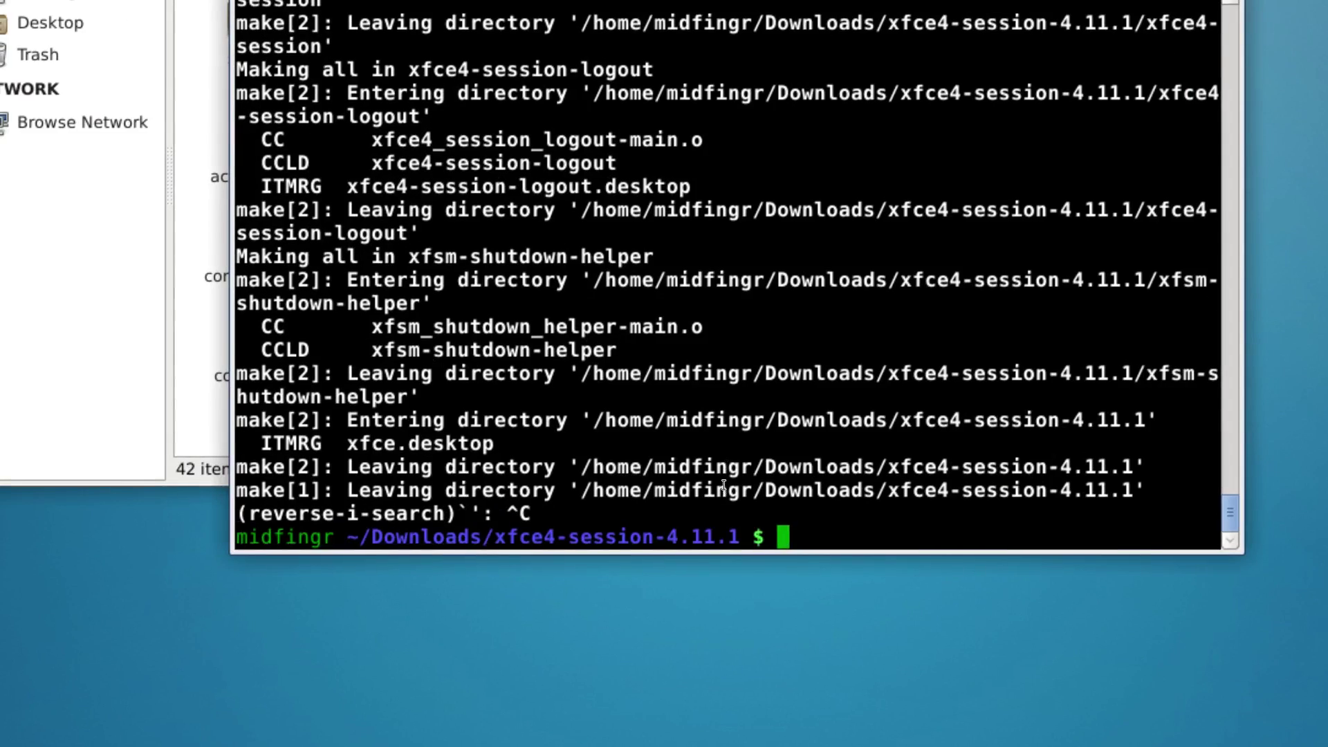
text(sud)
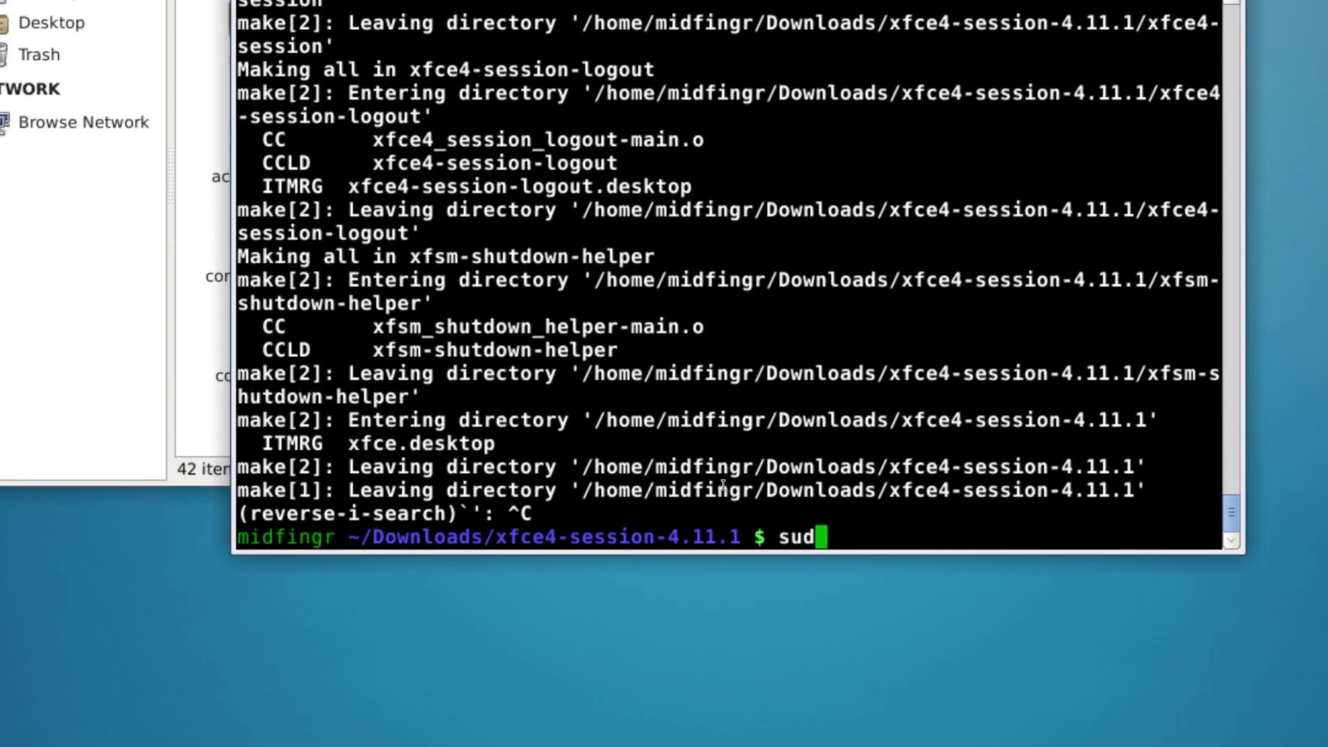
text(o make install)
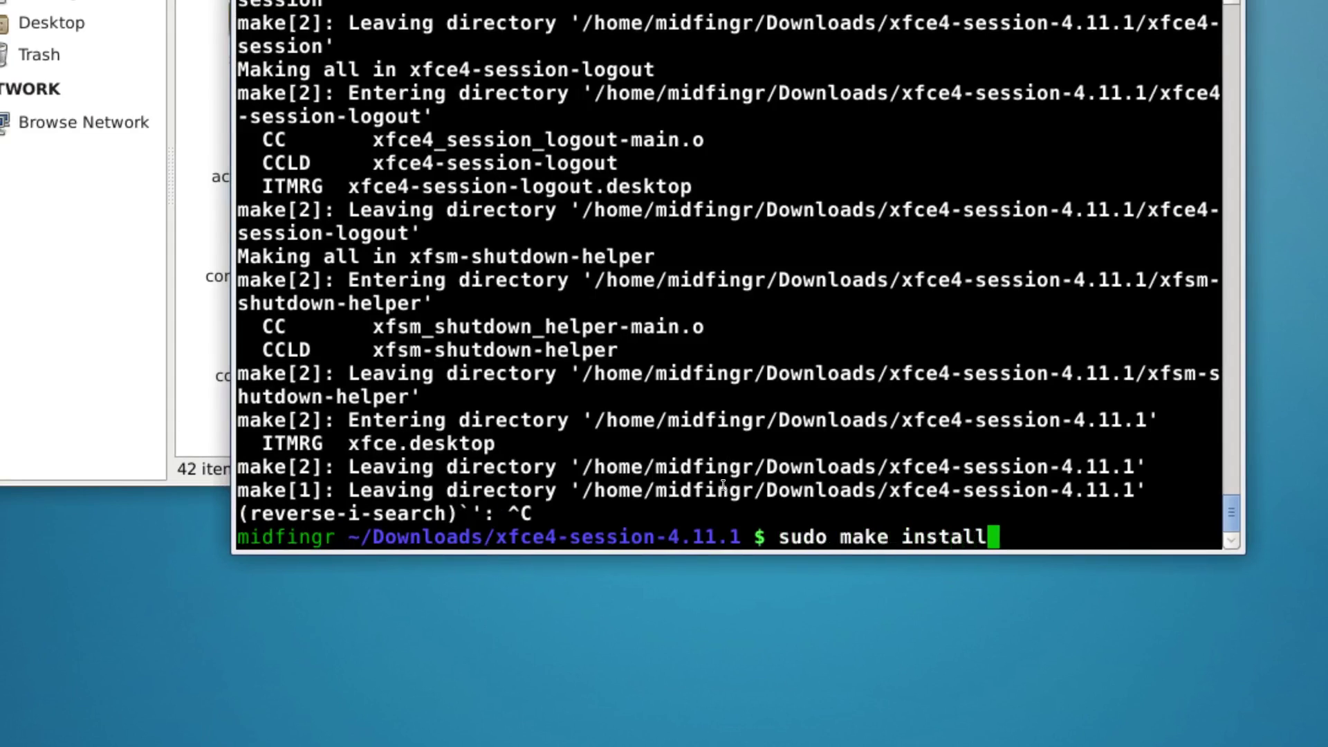
key(Return)
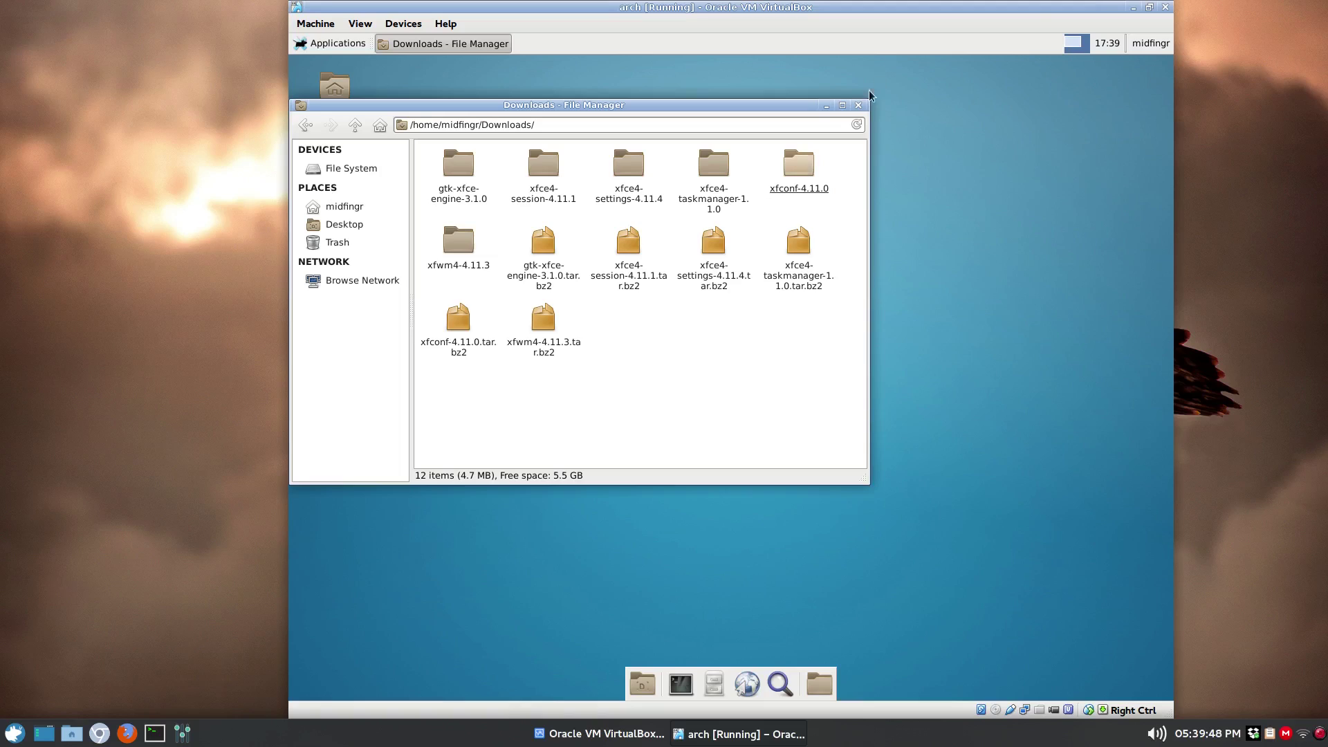
Step: Close Thunar's Downloads window to reveal the bare desktop
click(858, 105)
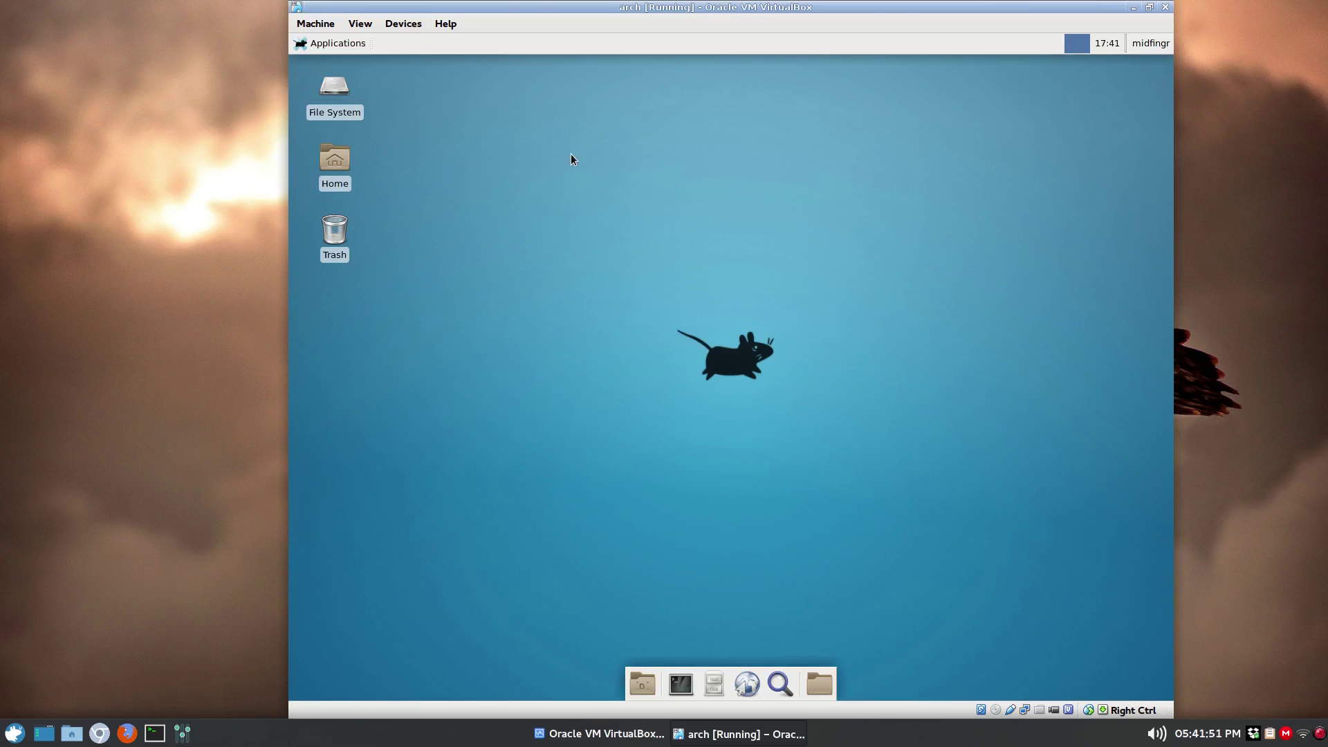
Step: Launch the Settings Manager and browse the Appearance icon themes
click(327, 45)
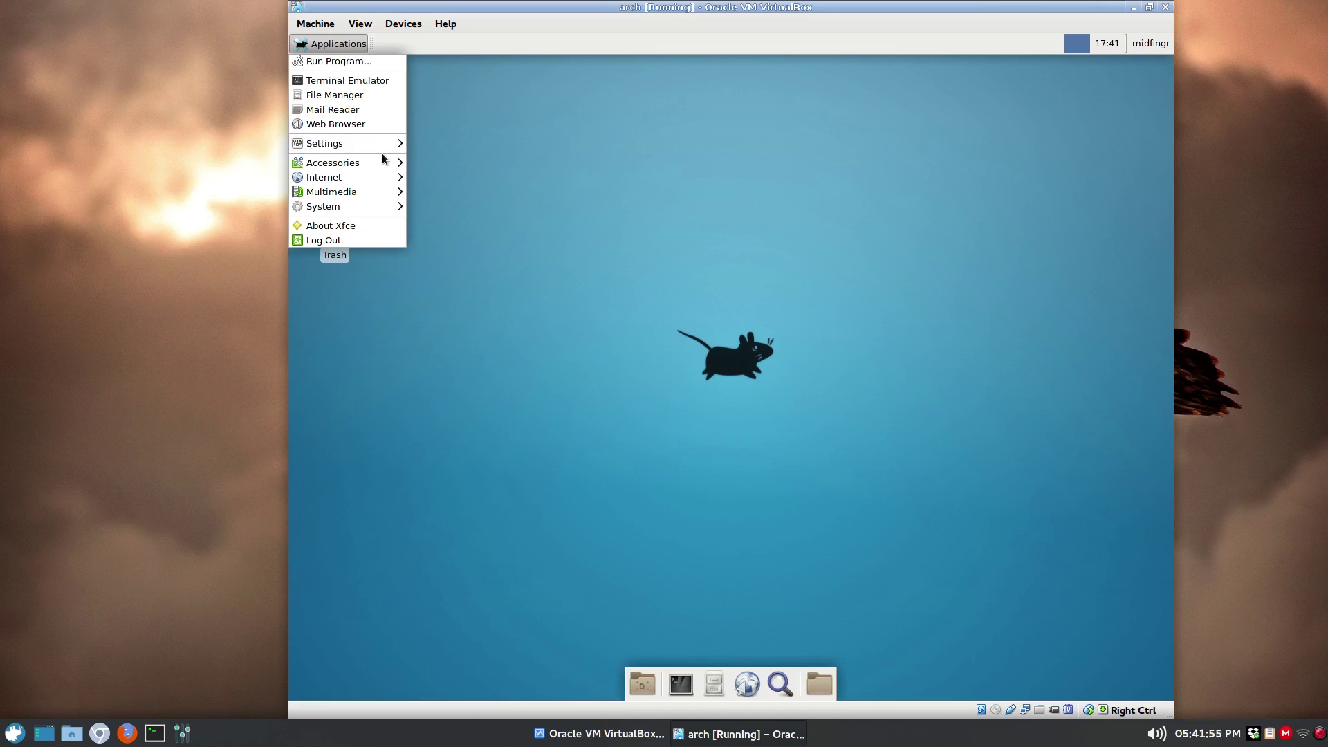
mouse_move(368, 140)
click(431, 147)
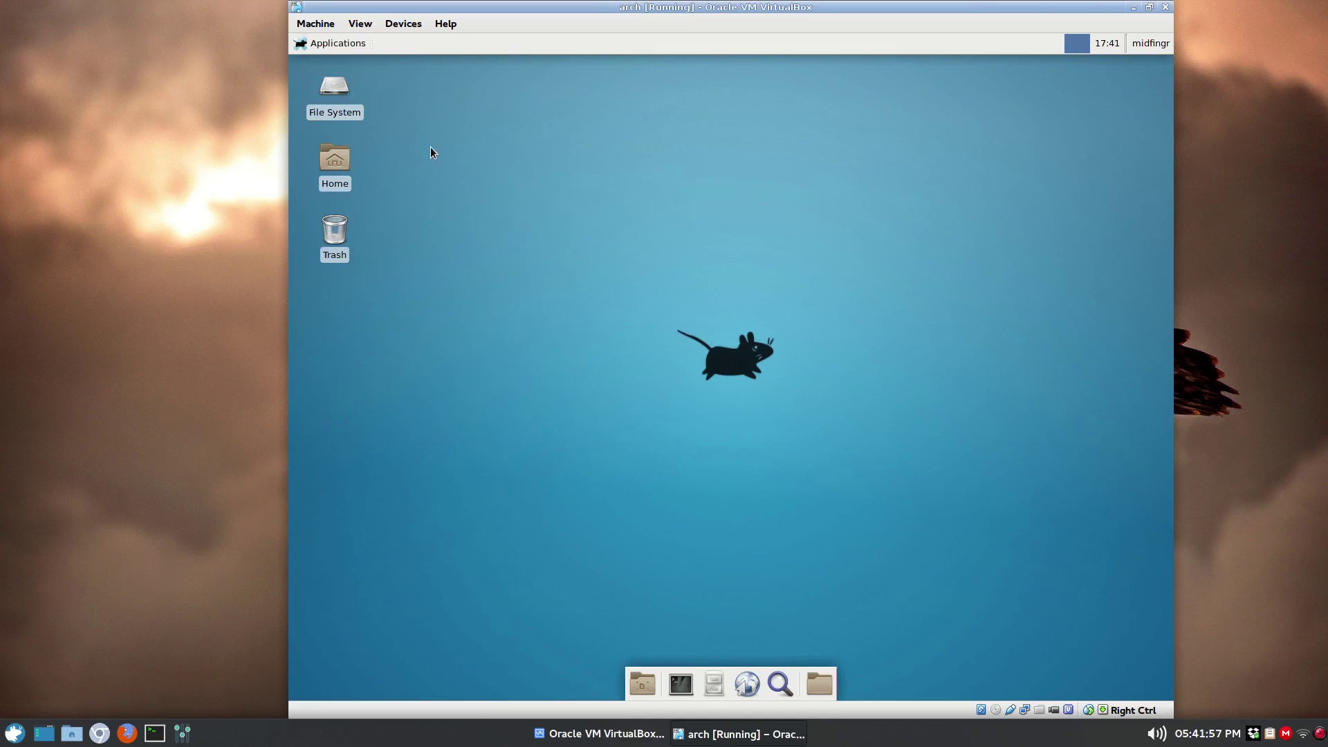
click(541, 275)
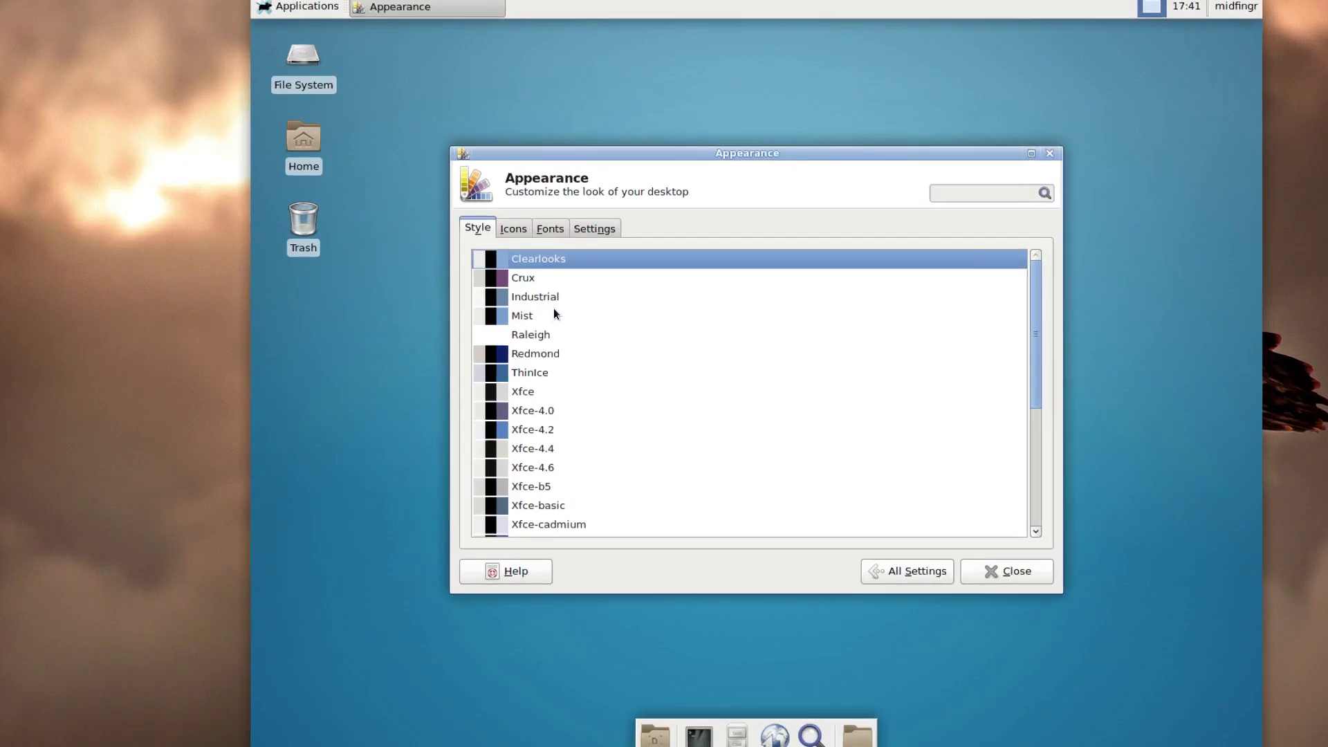
scroll(527, 312, down, 1)
scroll(527, 312, up, 1)
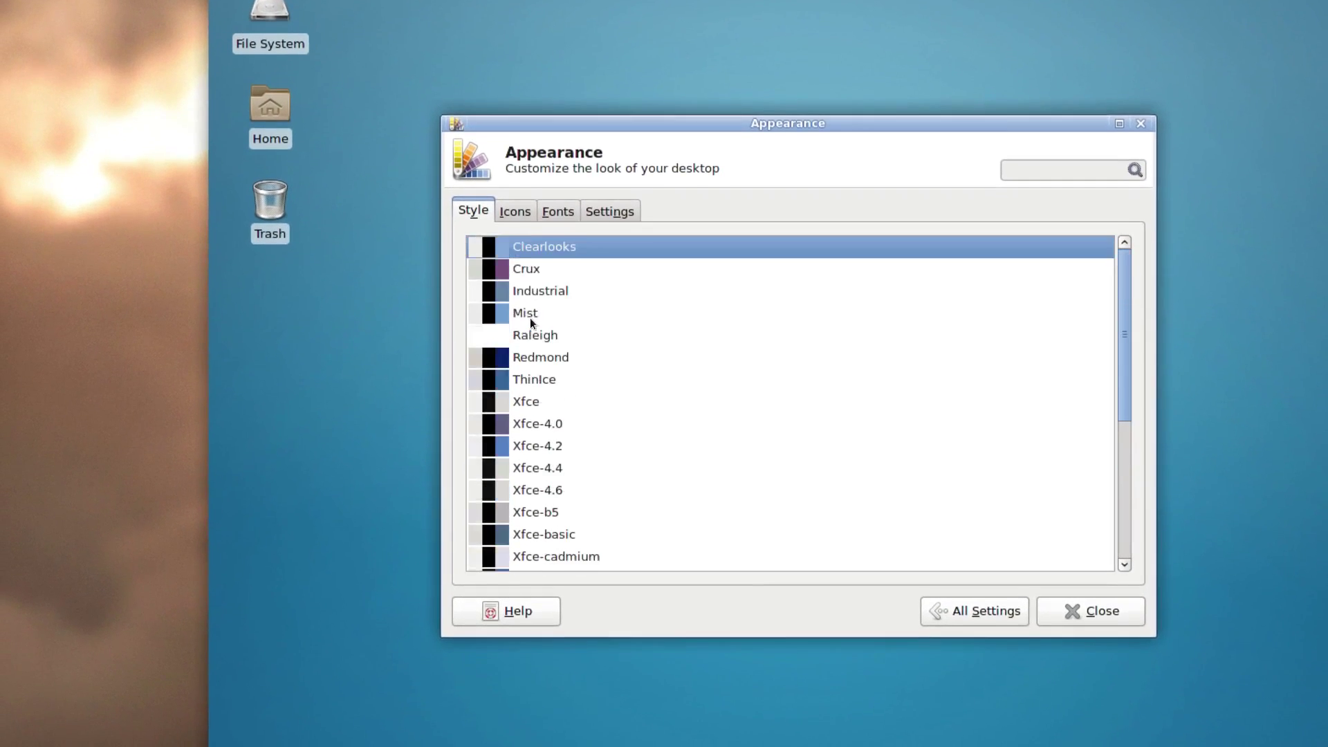
click(516, 216)
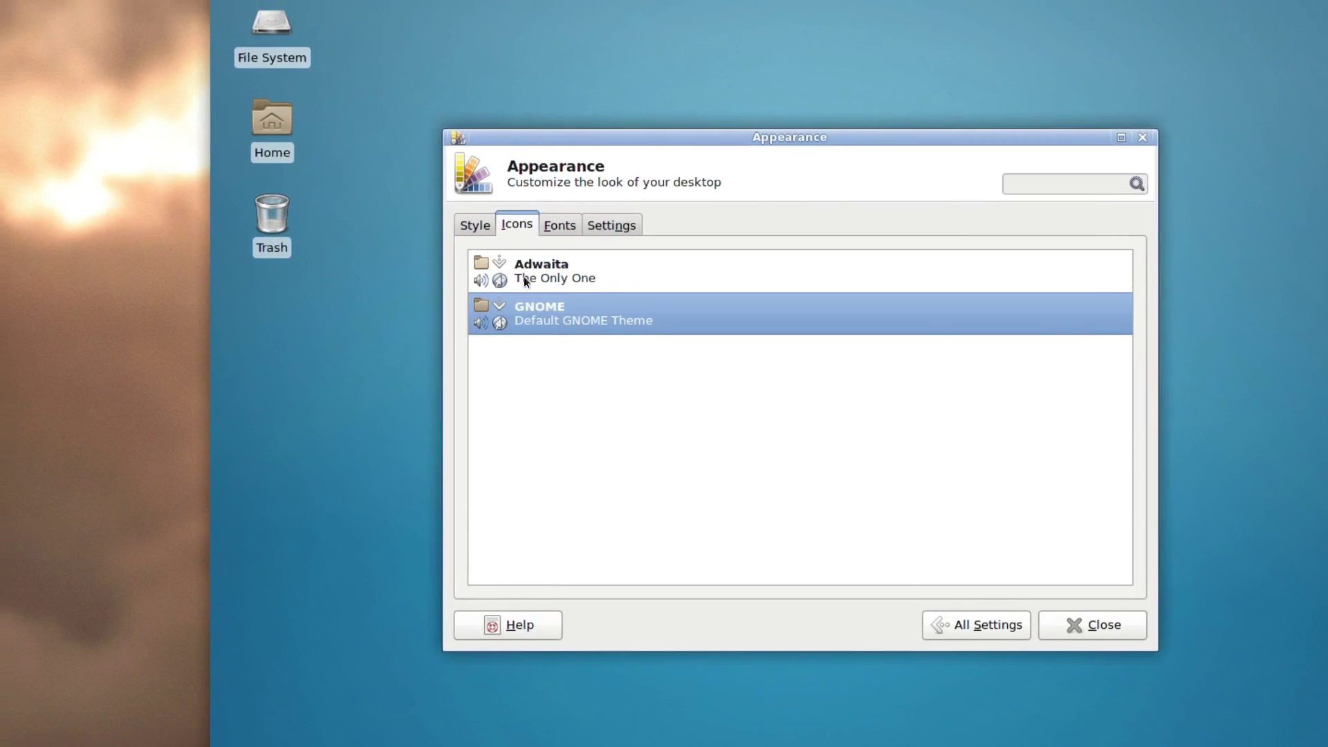
key(alt+s)
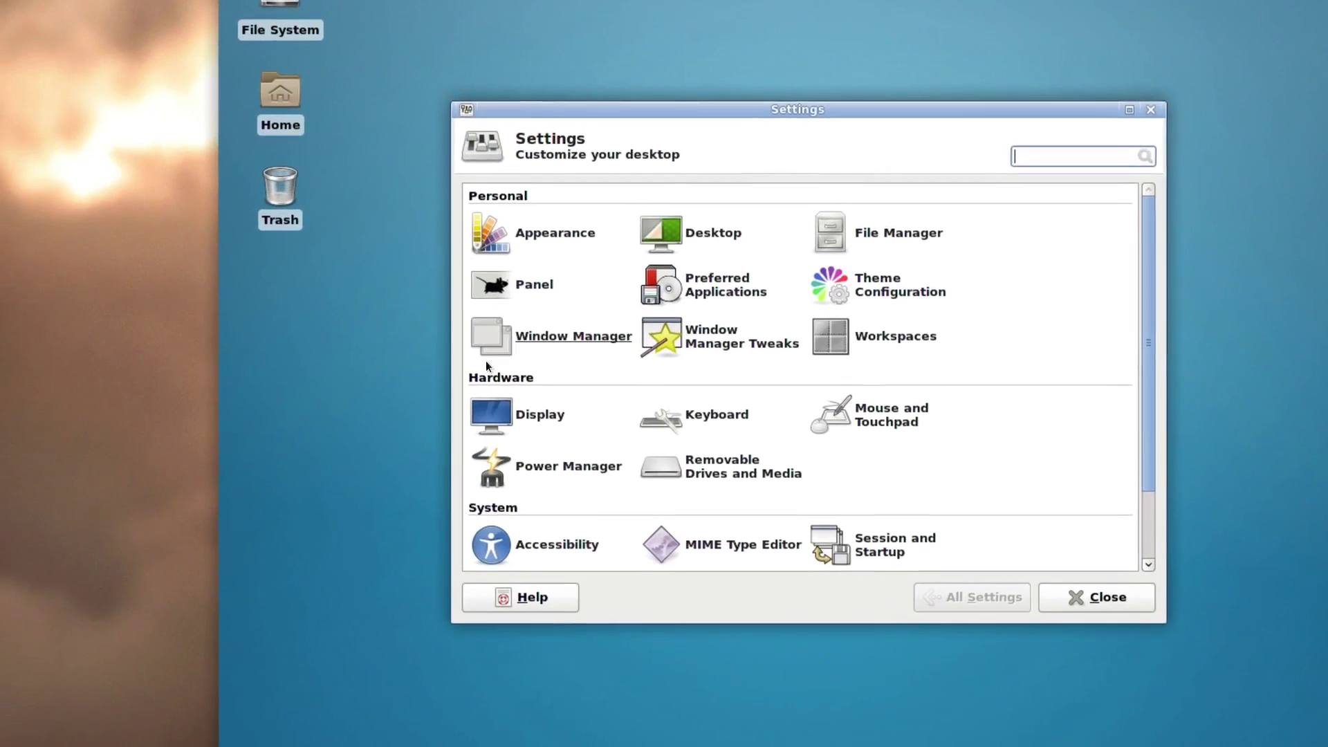
Step: Enable 'Show windows preview in place of icons when cycling' in Window Manager Tweaks' Compositor tab
click(681, 355)
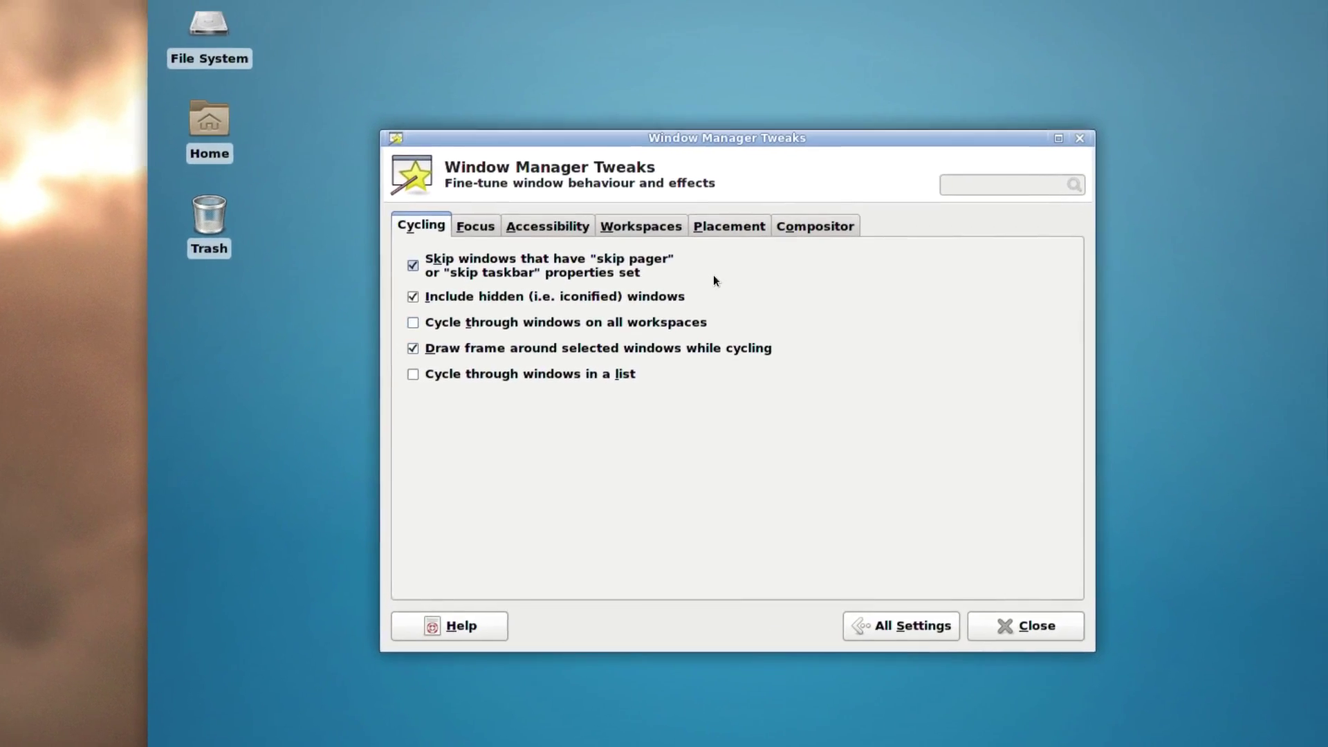
click(798, 231)
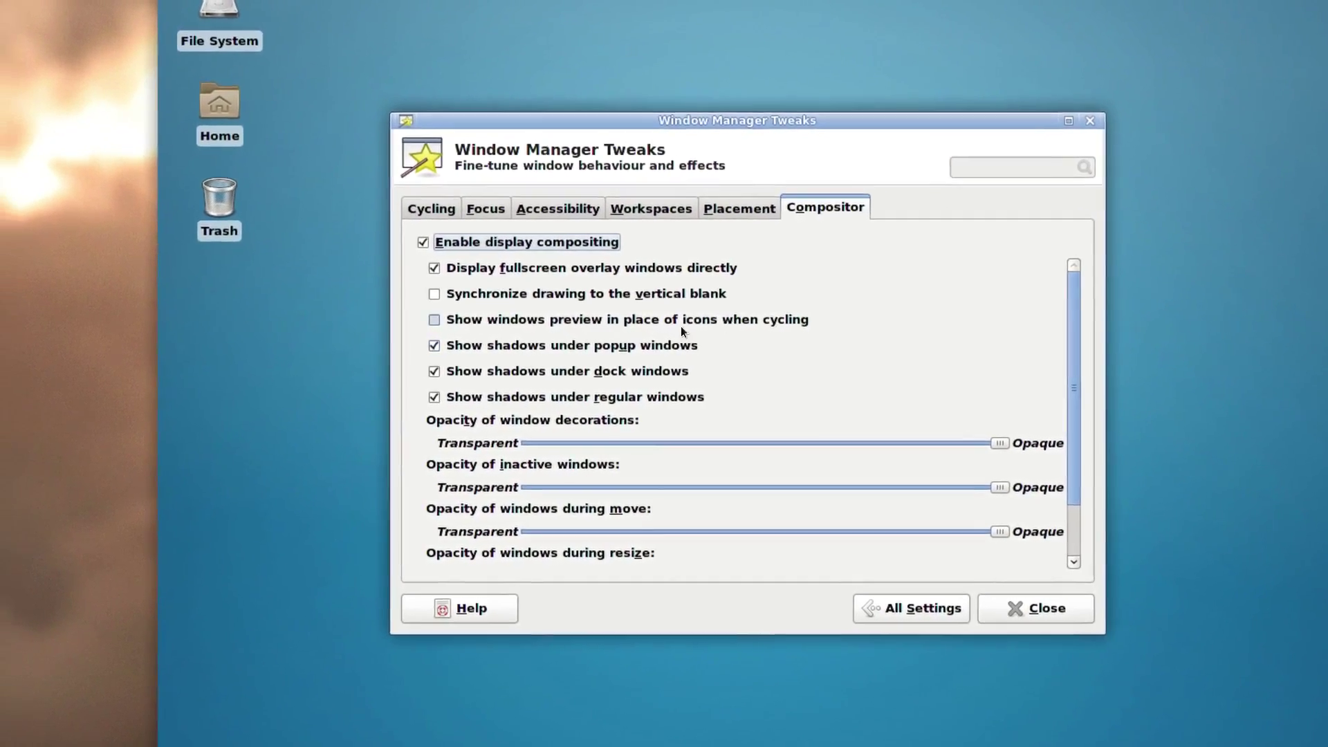
click(653, 322)
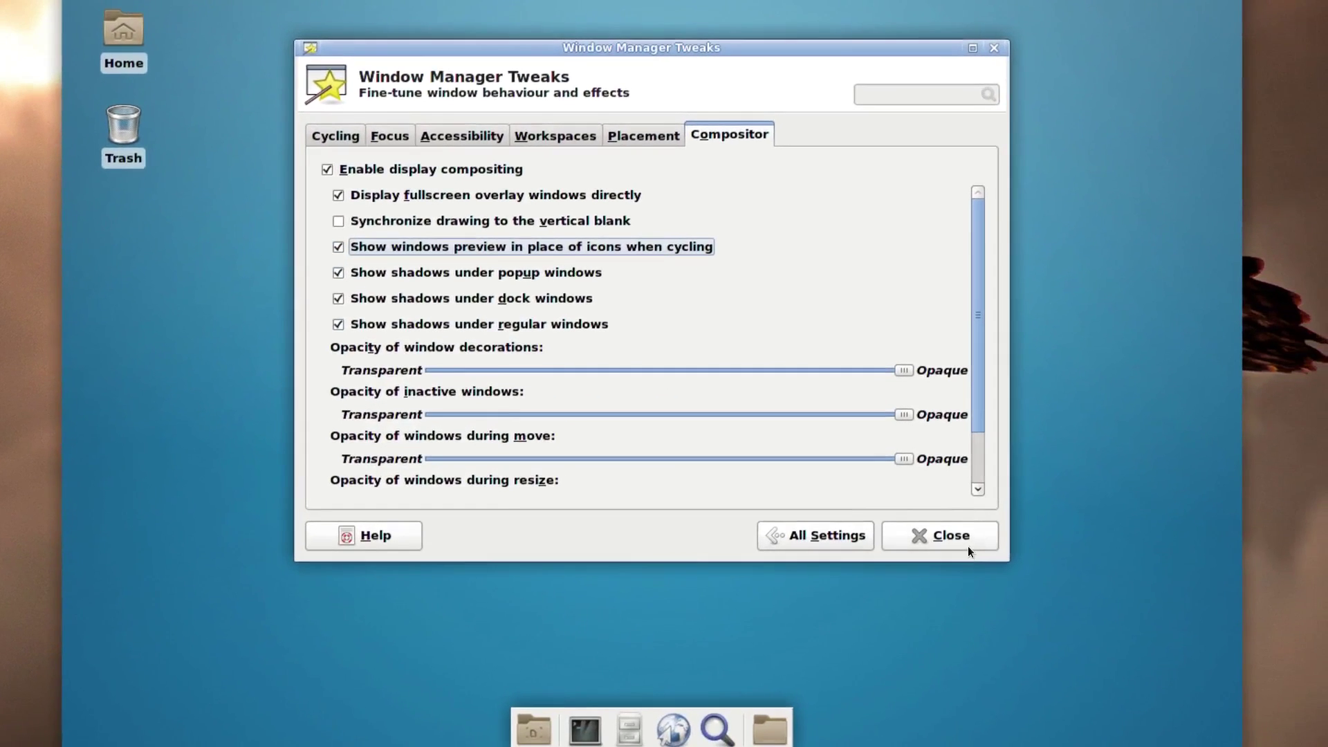
click(996, 541)
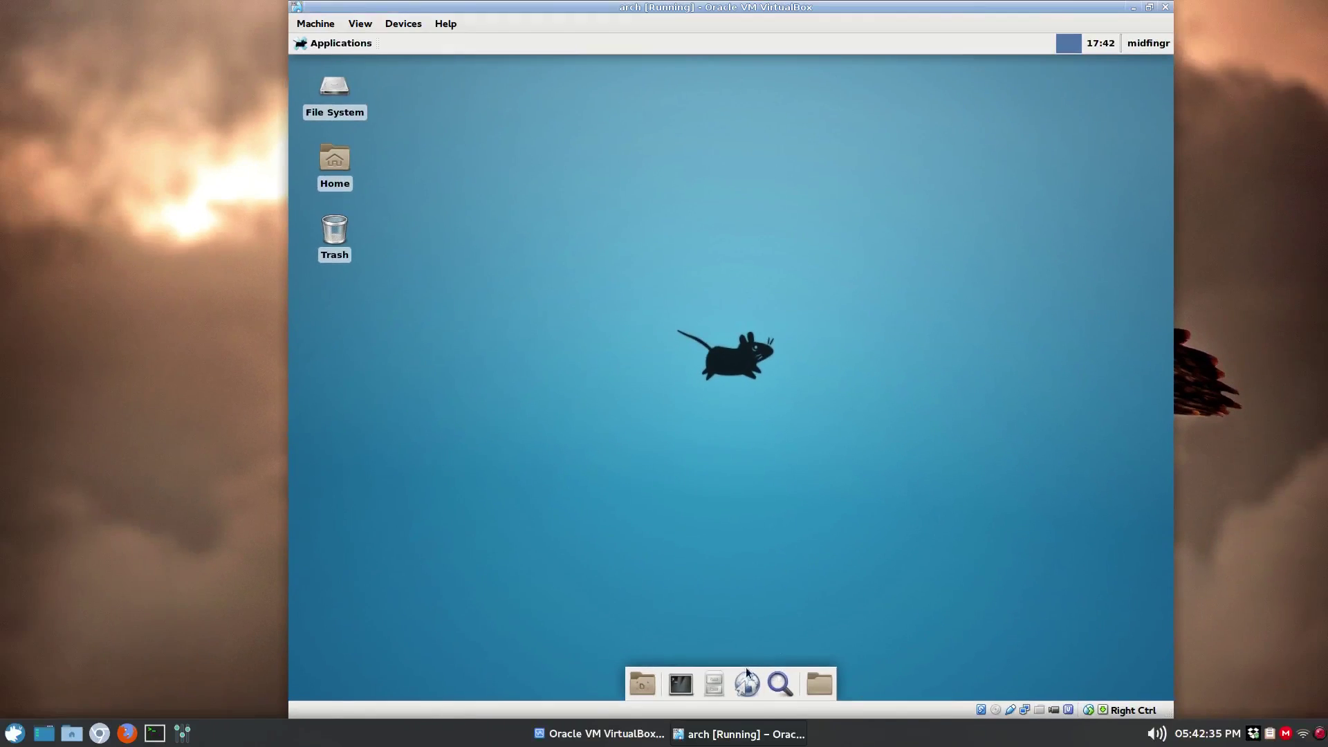
Step: Launch File Manager and Terminal from the dock and cycle their previews with Alt+Tab
click(707, 699)
click(681, 685)
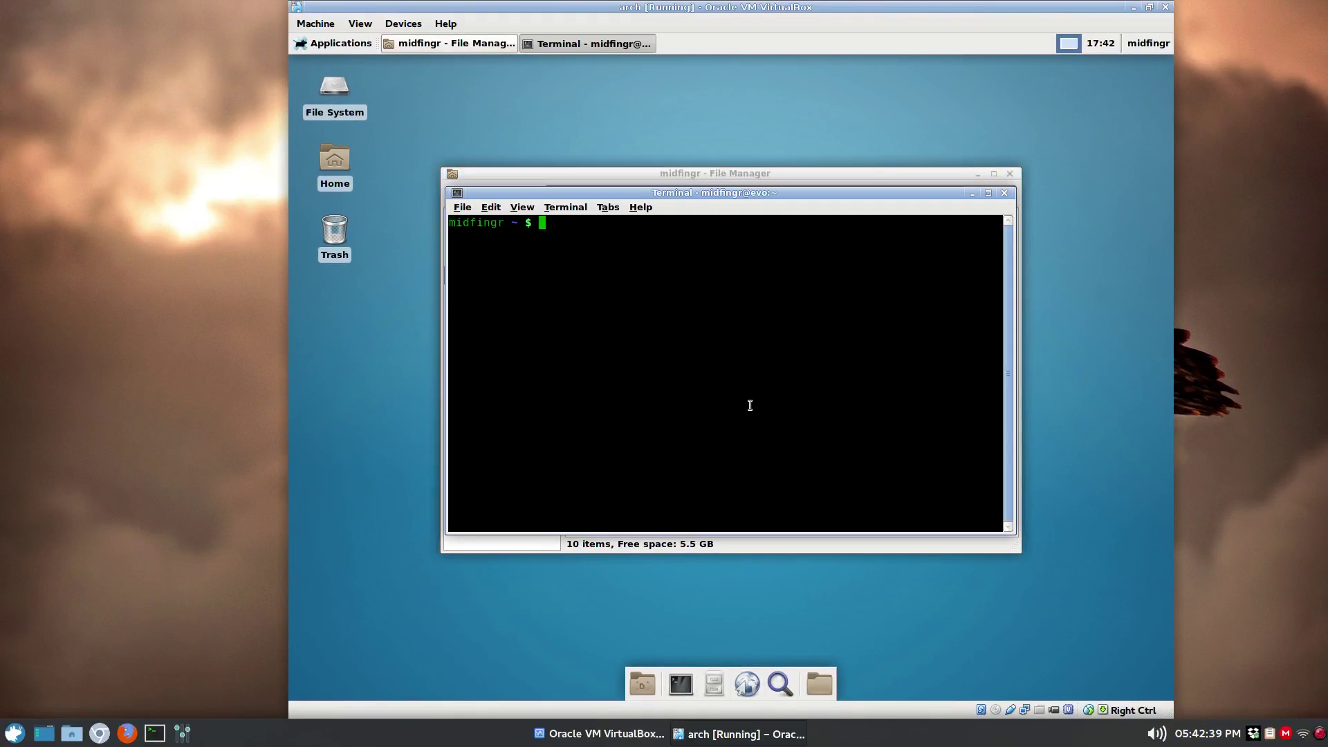
key(alt+Tab)
key(alt+Tab)
key(alt+Tab)
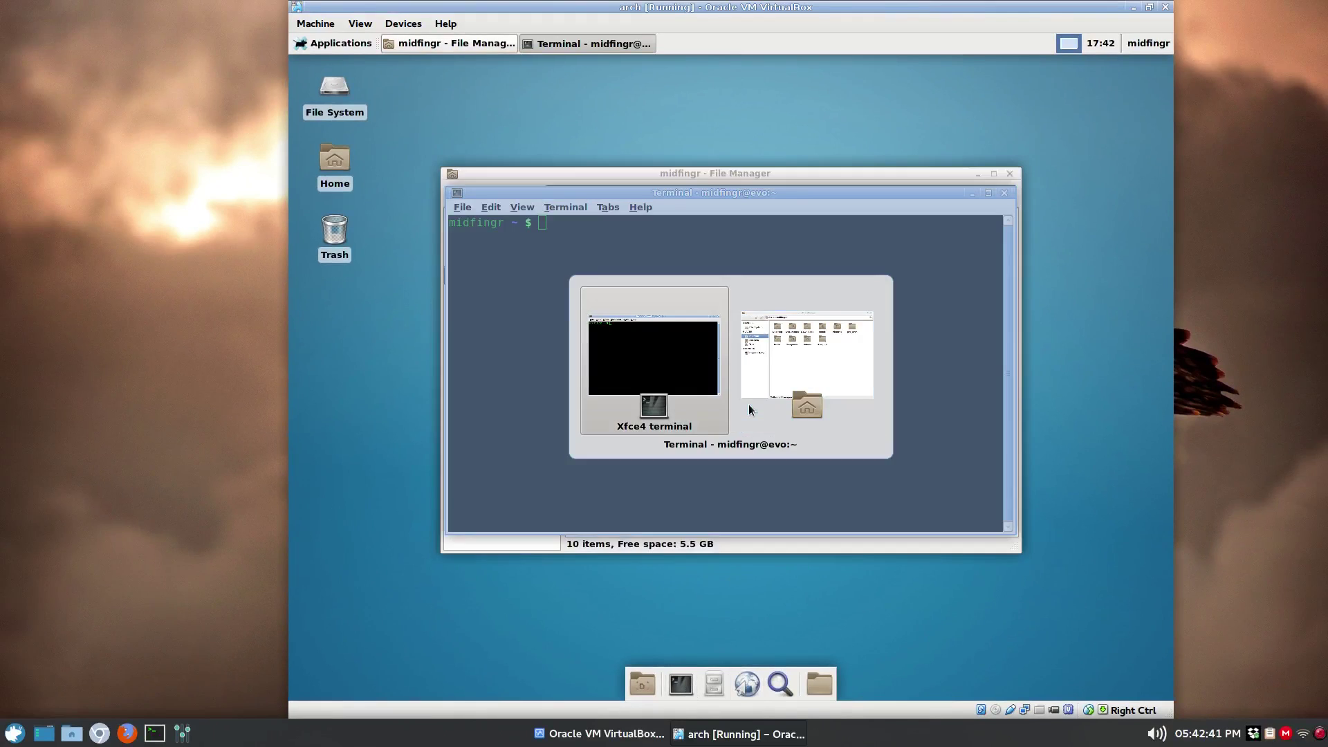
key(alt+Tab)
key(alt+Tab)
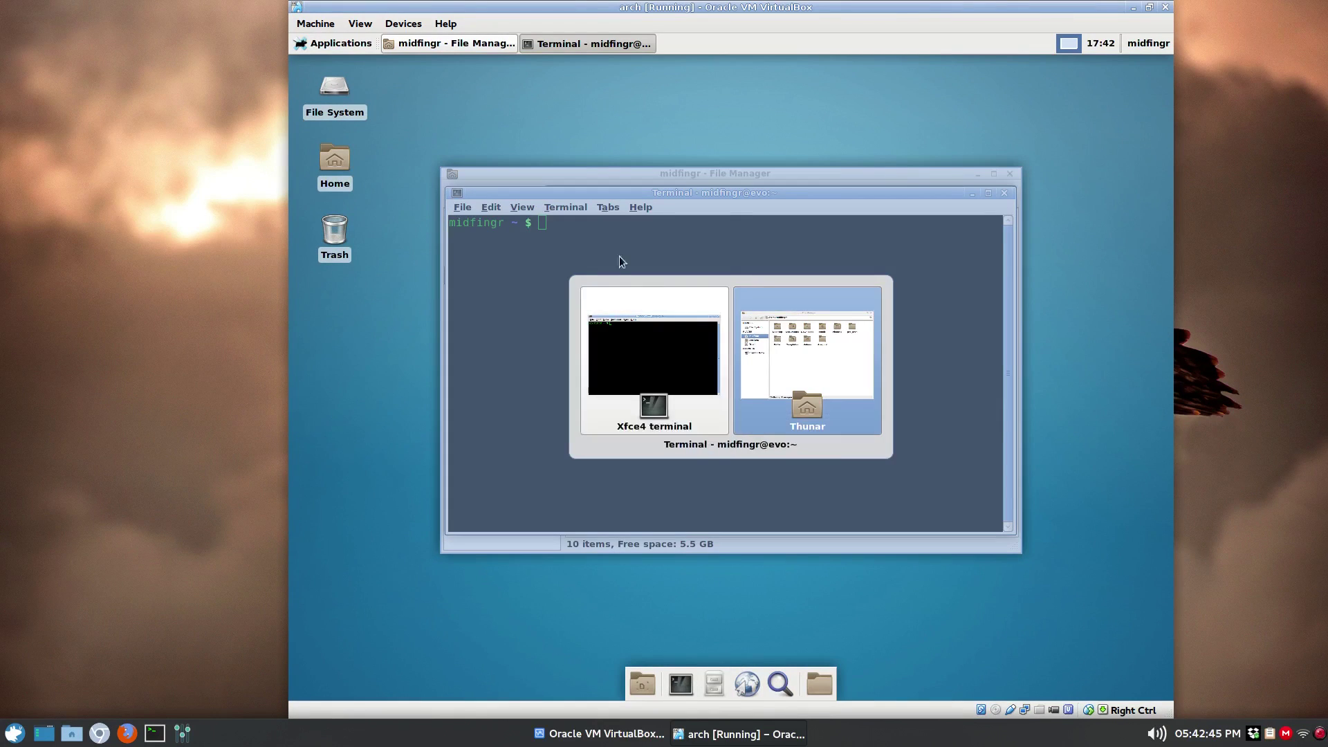
Step: Turn off 'Draw frame around selected windows while cycling' in Window Manager Tweaks, then retest Alt+Tab
click(332, 43)
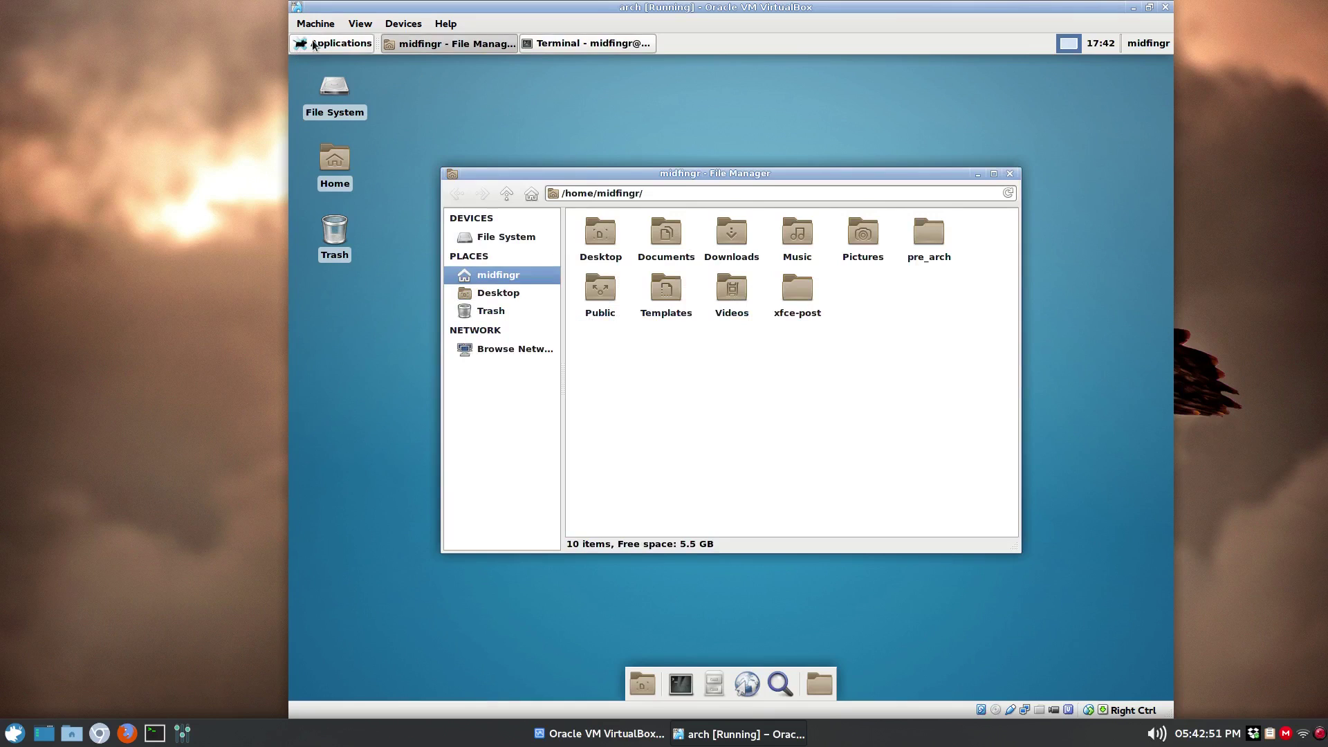
mouse_move(346, 143)
click(449, 142)
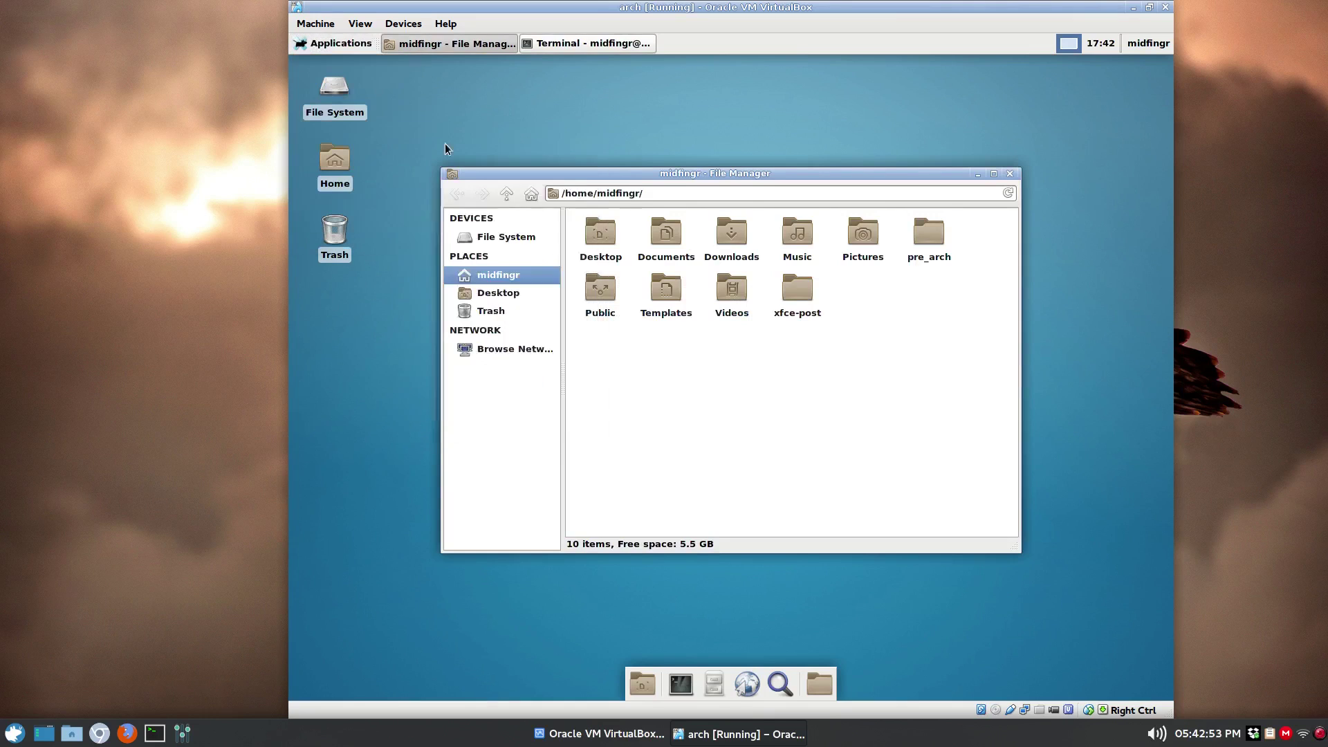
click(664, 342)
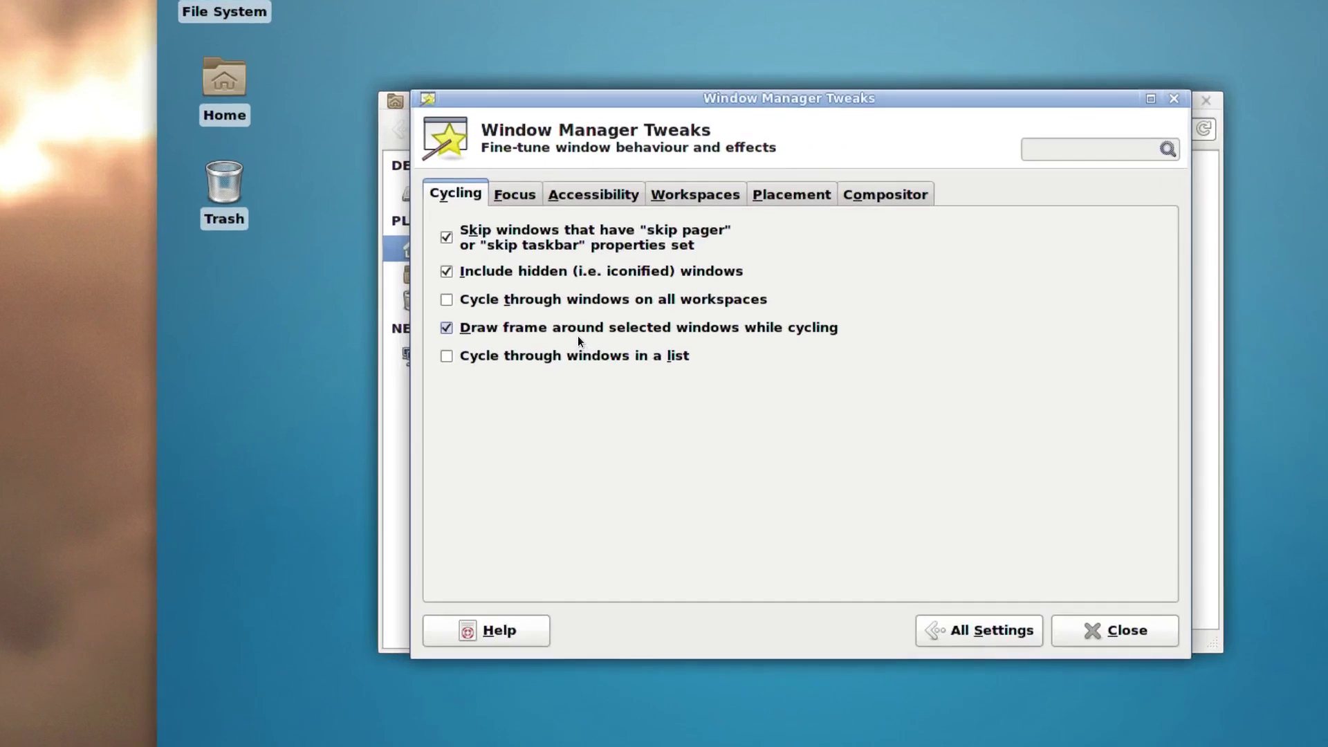
click(569, 330)
click(1072, 568)
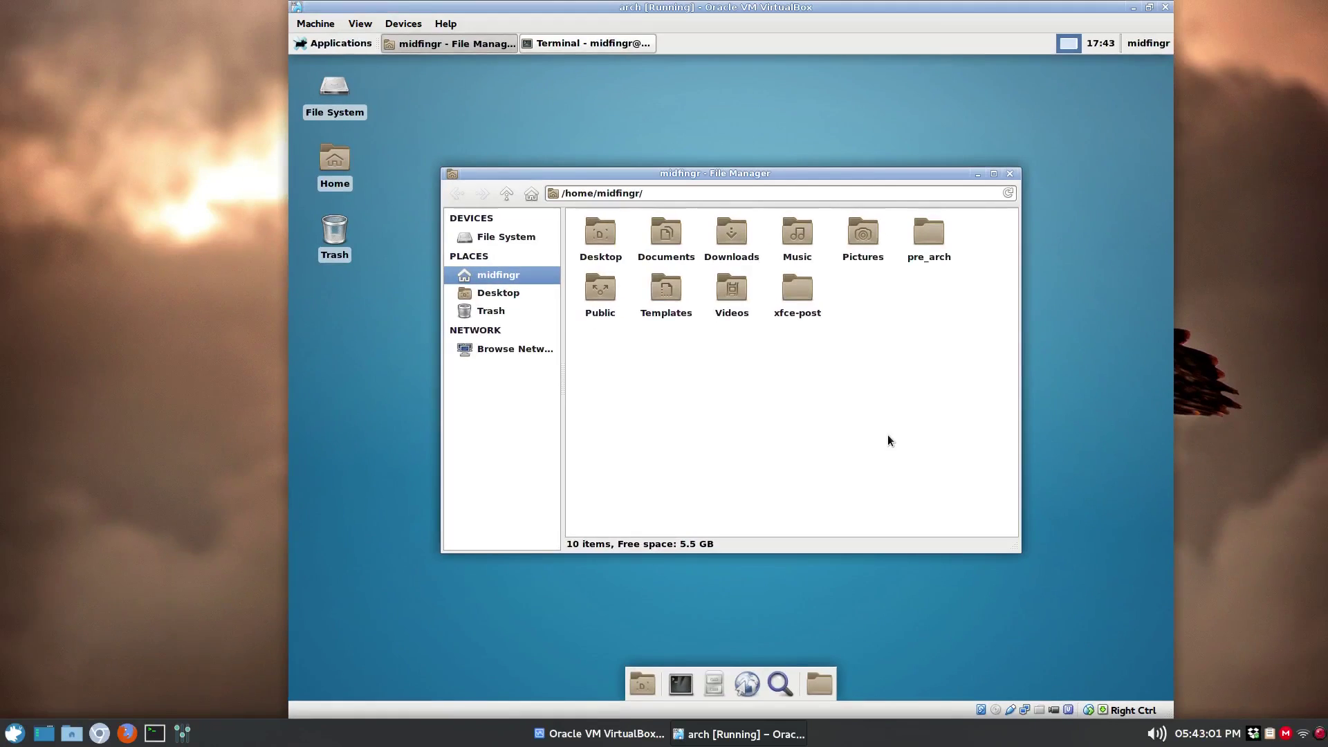
key(alt+Tab)
key(Tab)
key(Tab)
key(Tab)
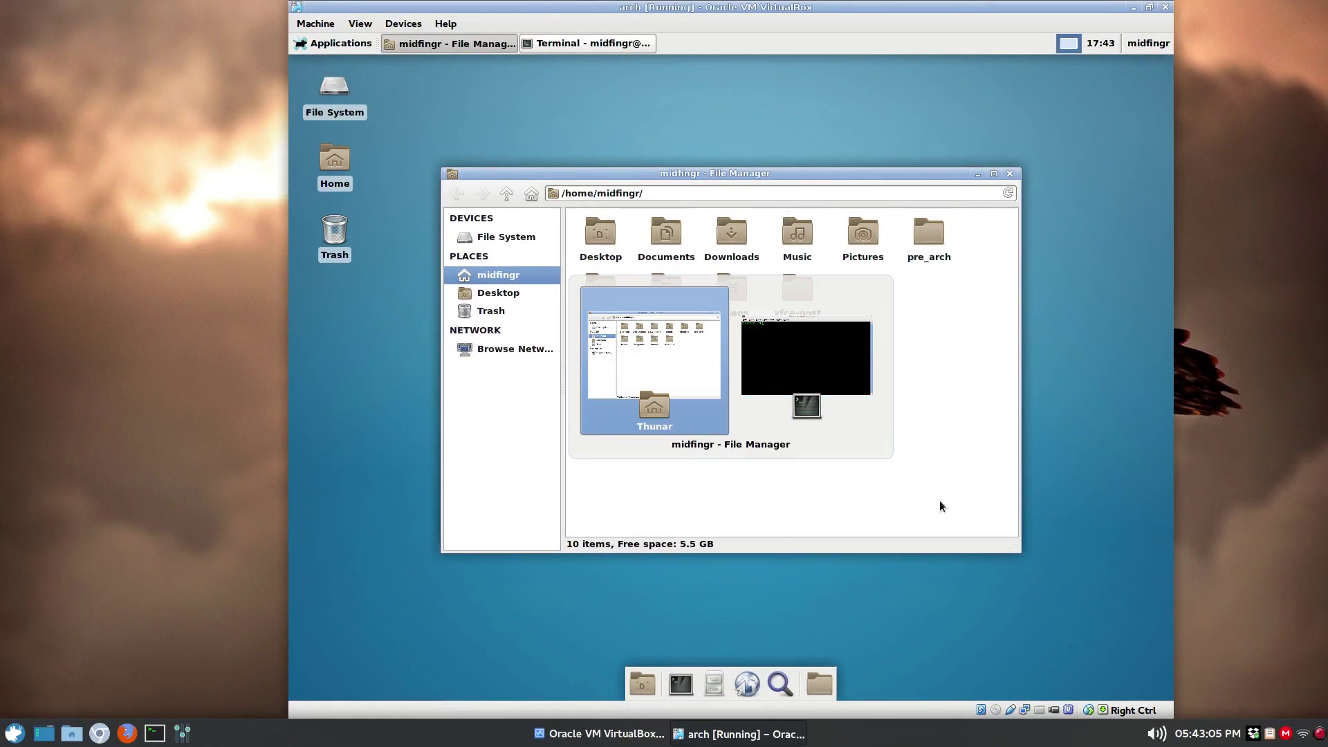
key(Tab)
key(Tab)
key(Tab)
key(Tab)
key(Tab)
key(Tab)
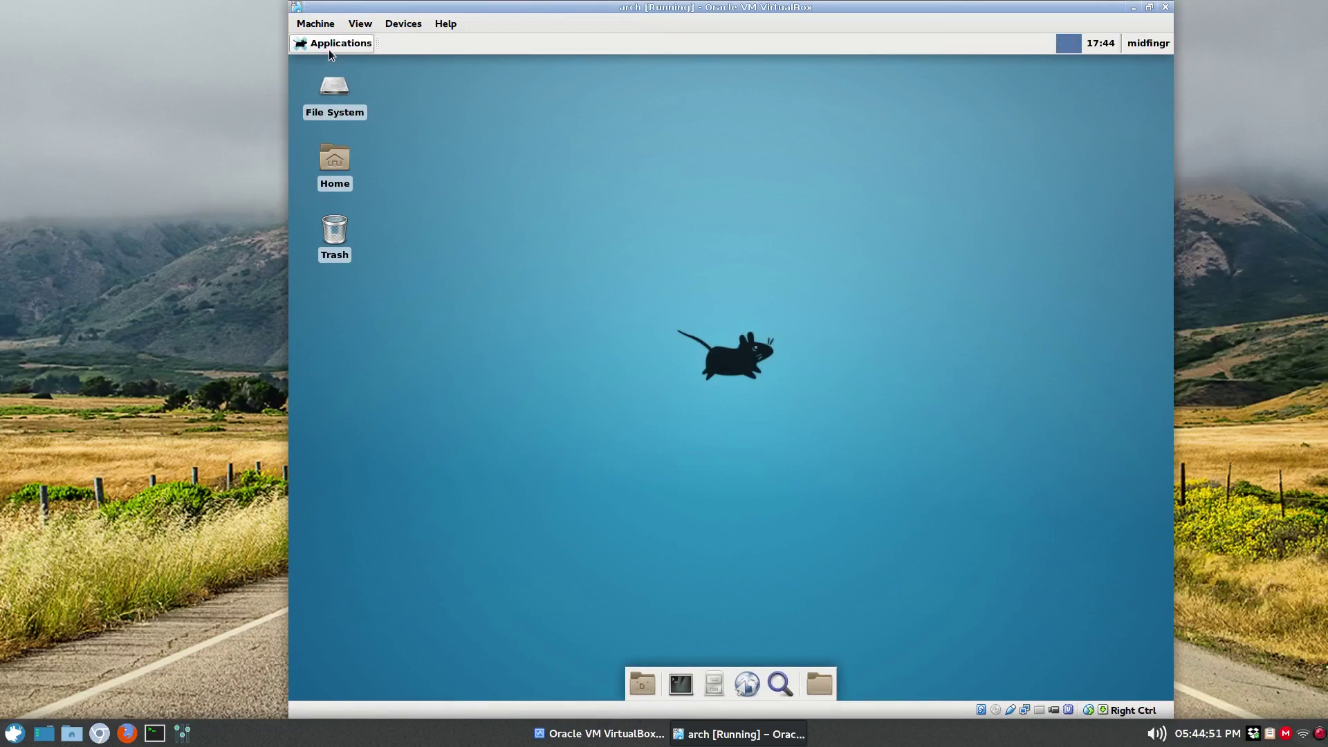
Step: Launch Task Manager from System, enlarge its window to show full command lines, and close it
click(329, 44)
mouse_move(376, 207)
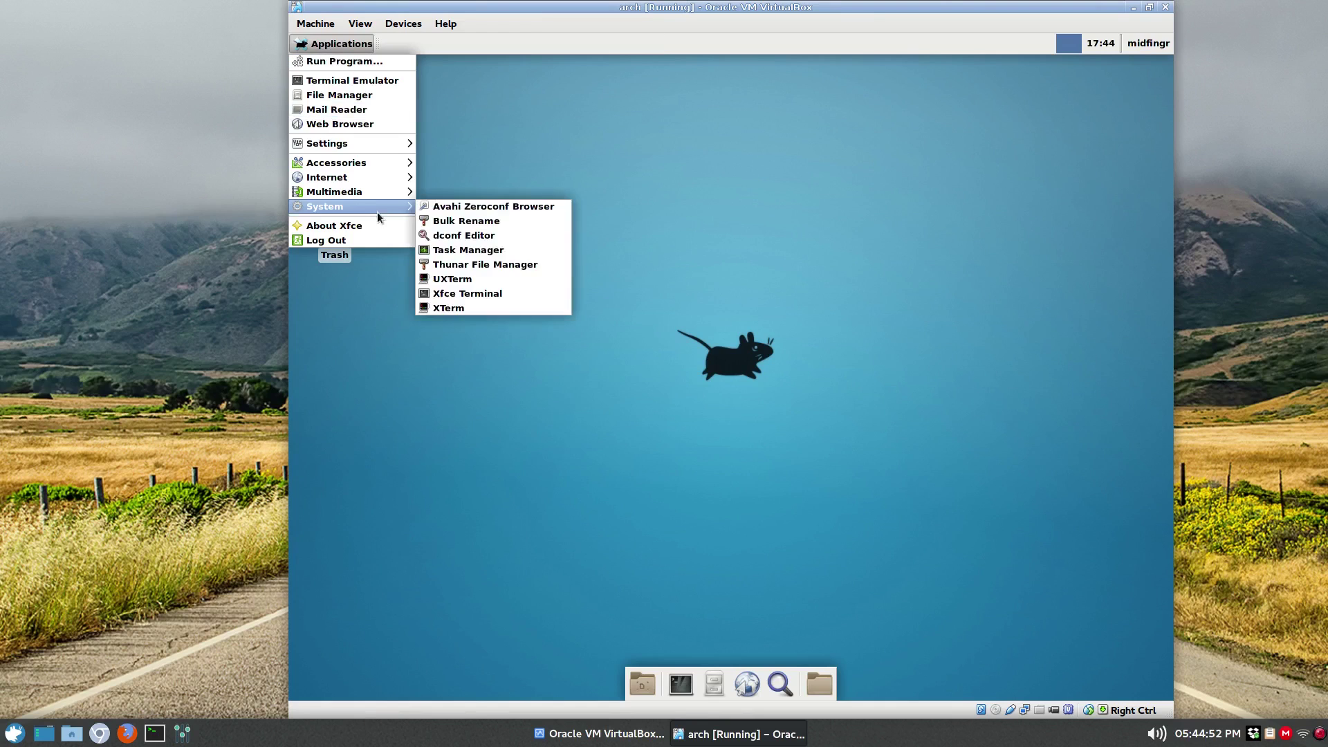
click(471, 252)
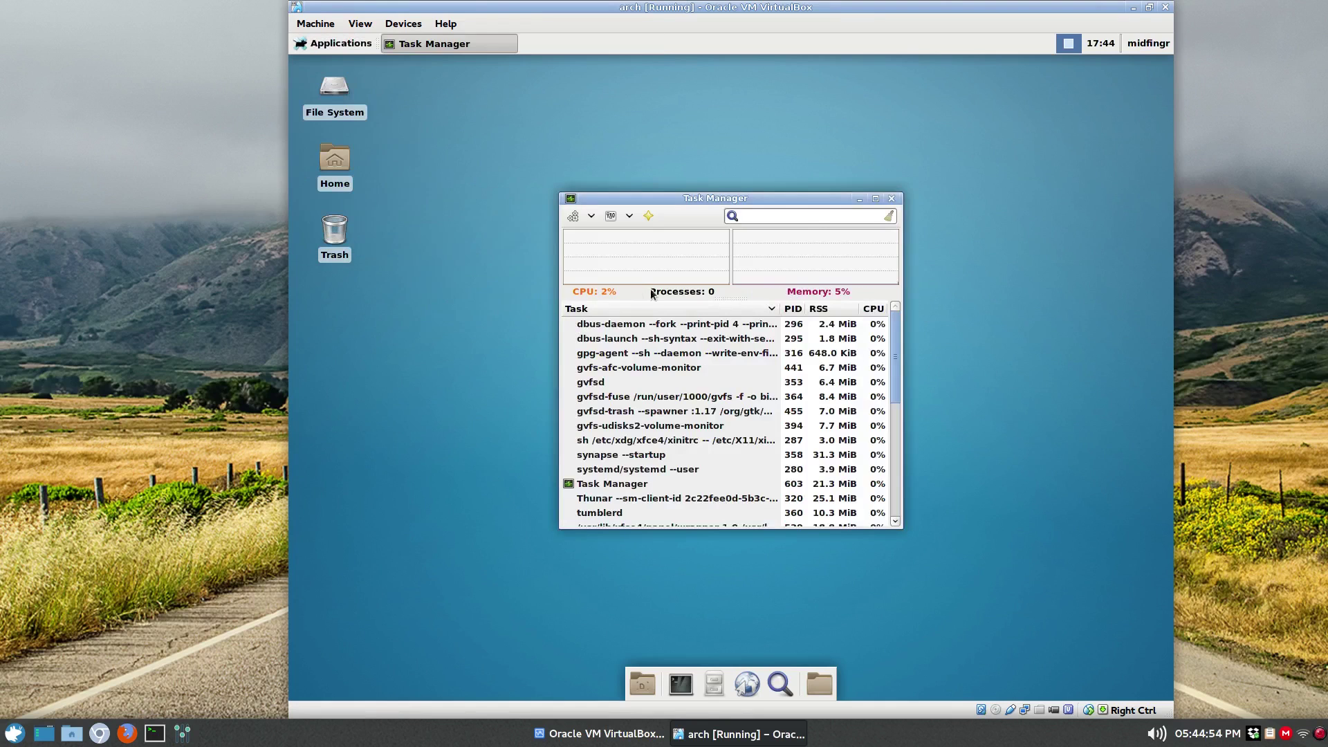
drag(670, 168, 666, 164)
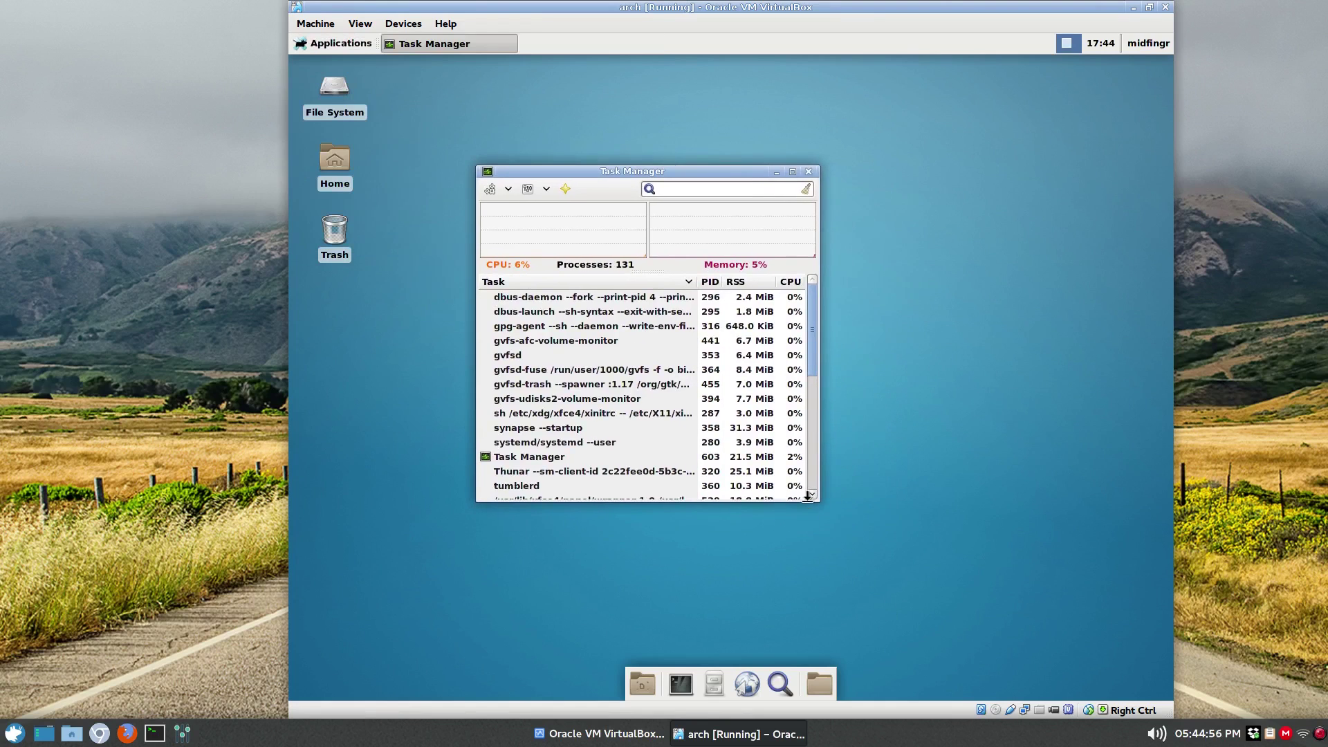
drag(816, 498, 1087, 532)
click(1080, 173)
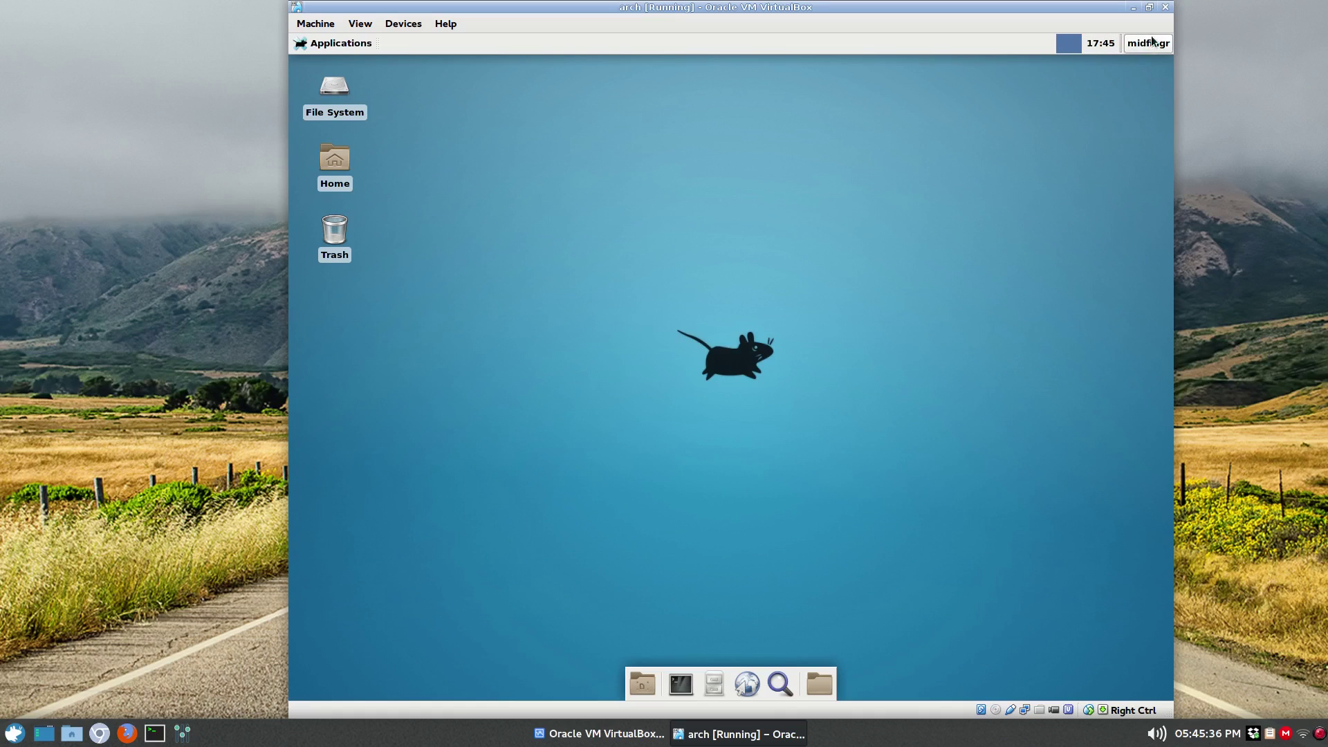
Step: Enable 'Hide into the notification area' in Task Manager, then close and restore it from the tray
click(352, 50)
mouse_move(391, 206)
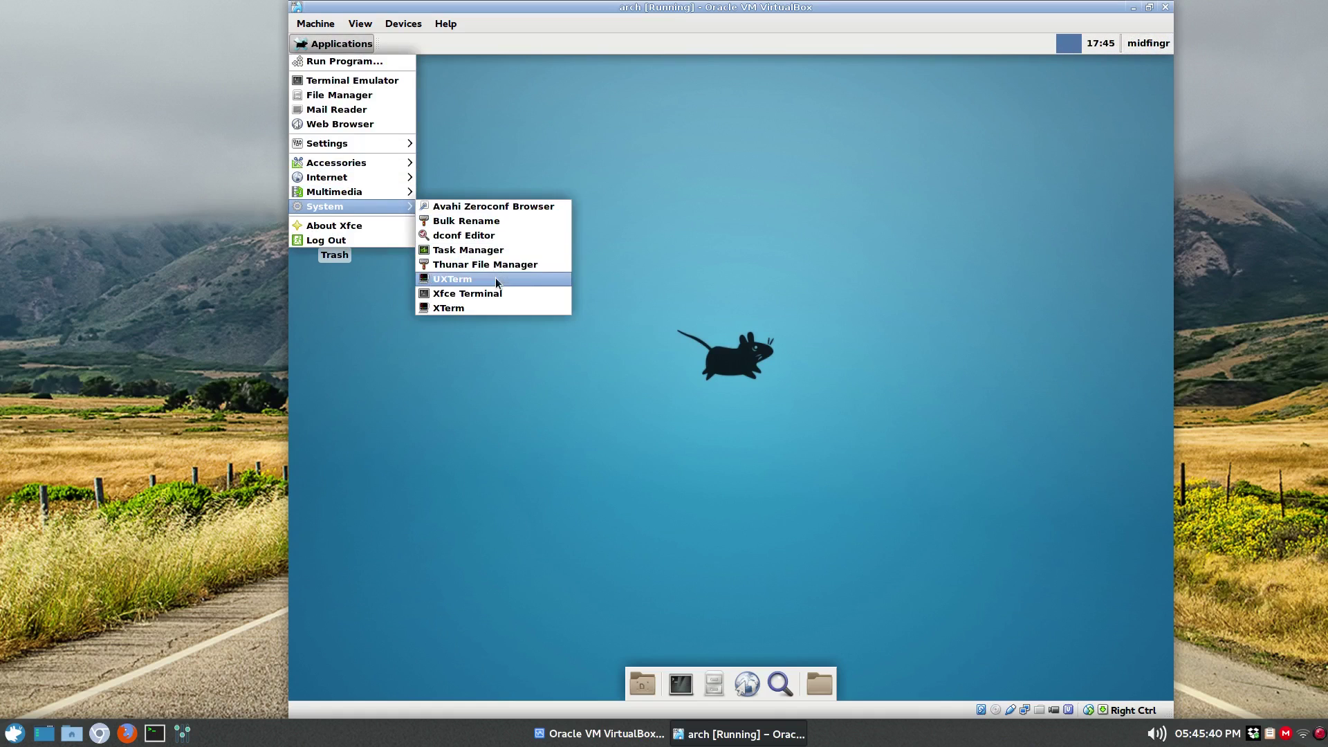
click(493, 261)
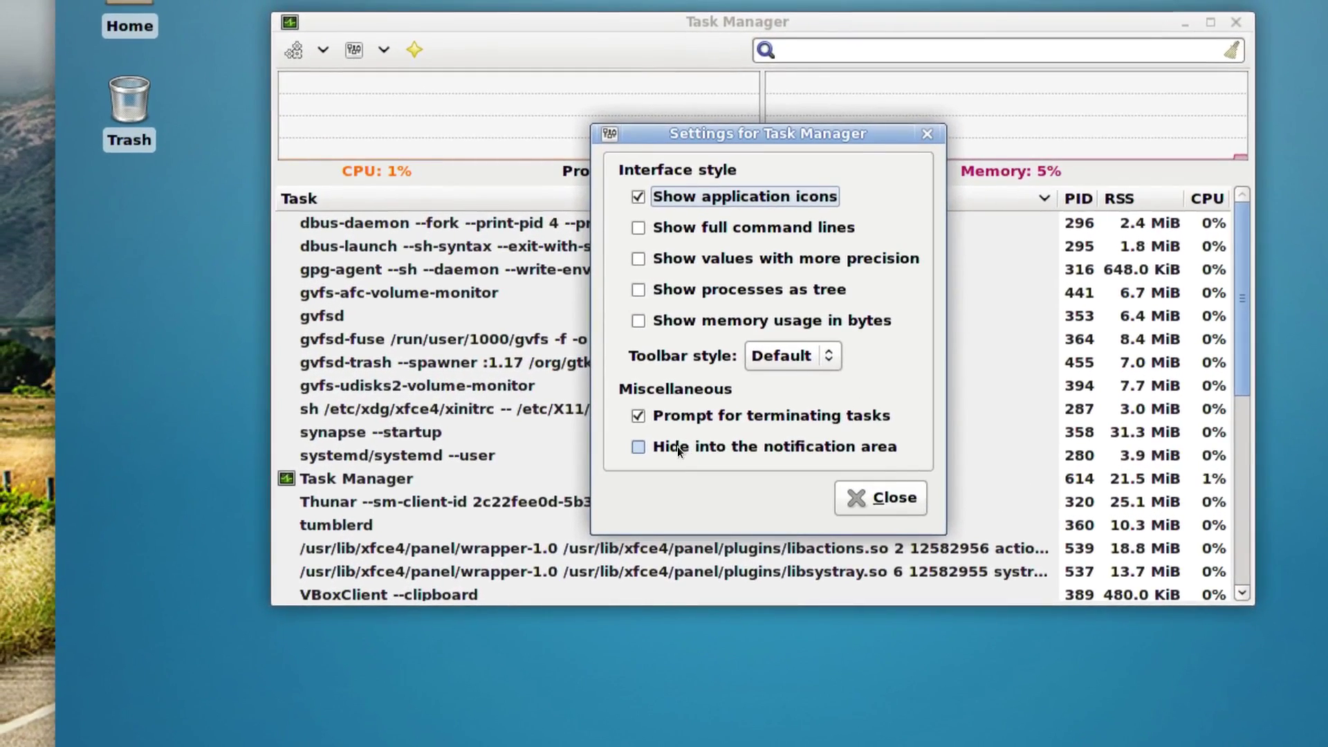
click(680, 448)
key(Escape)
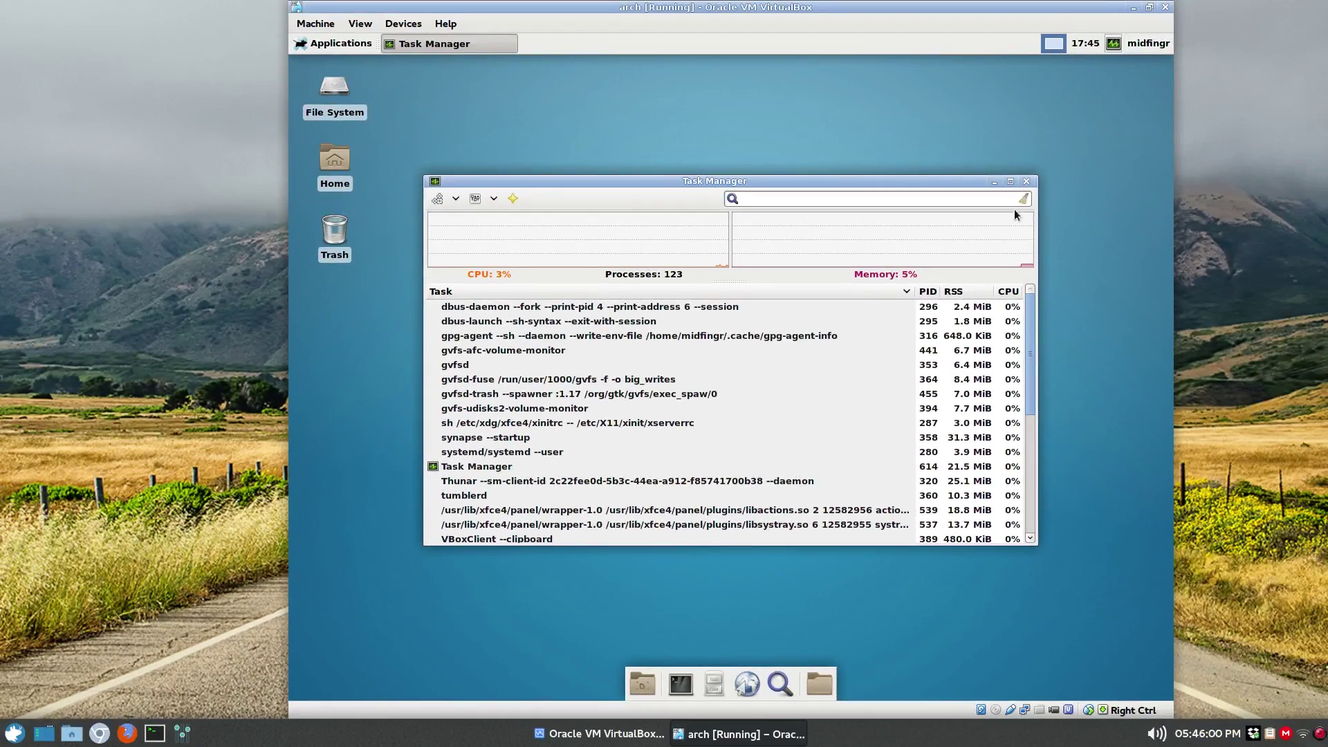
click(1026, 182)
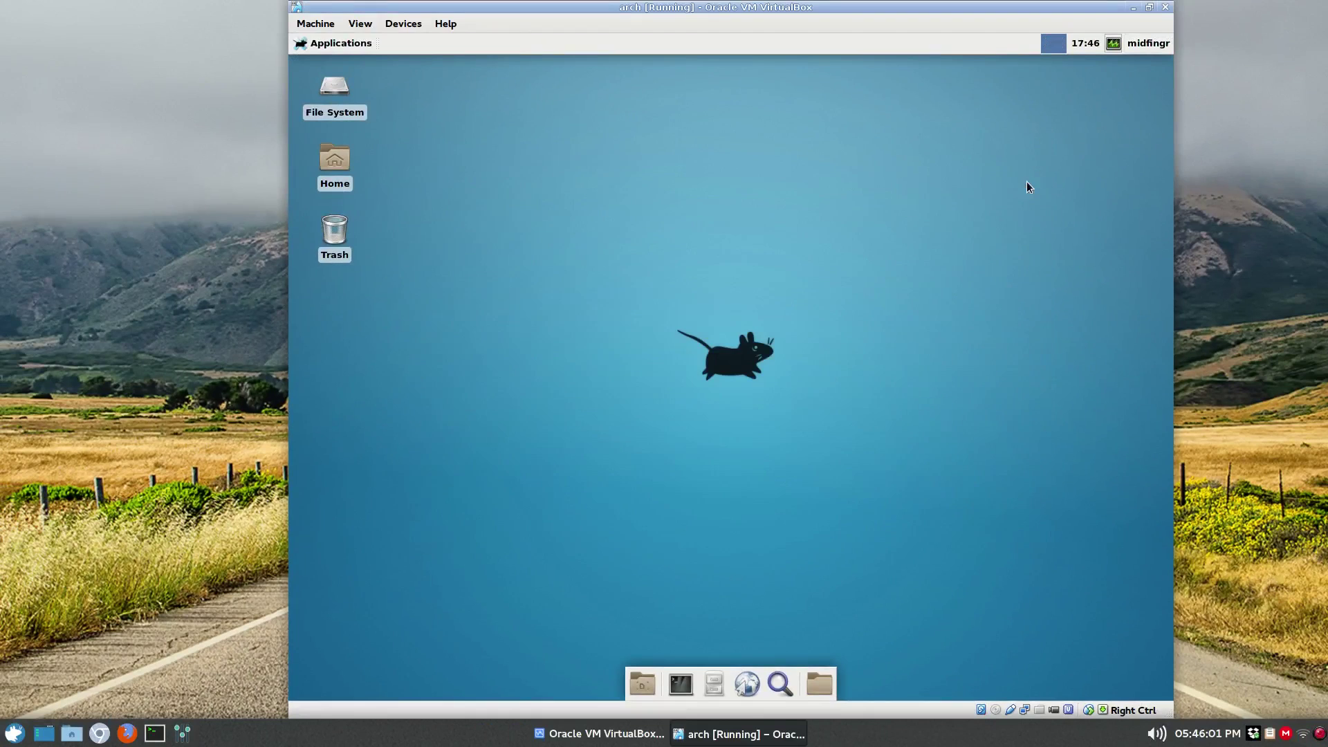
click(1115, 46)
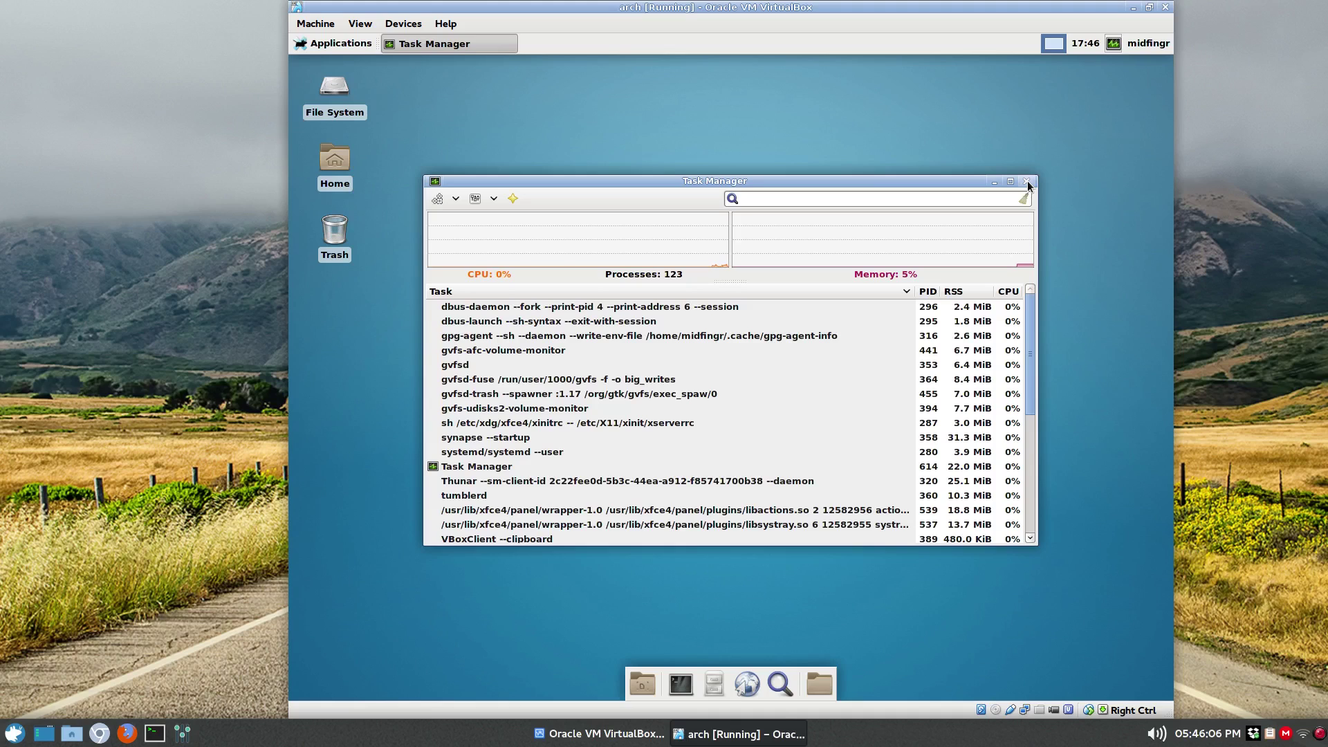
click(1028, 183)
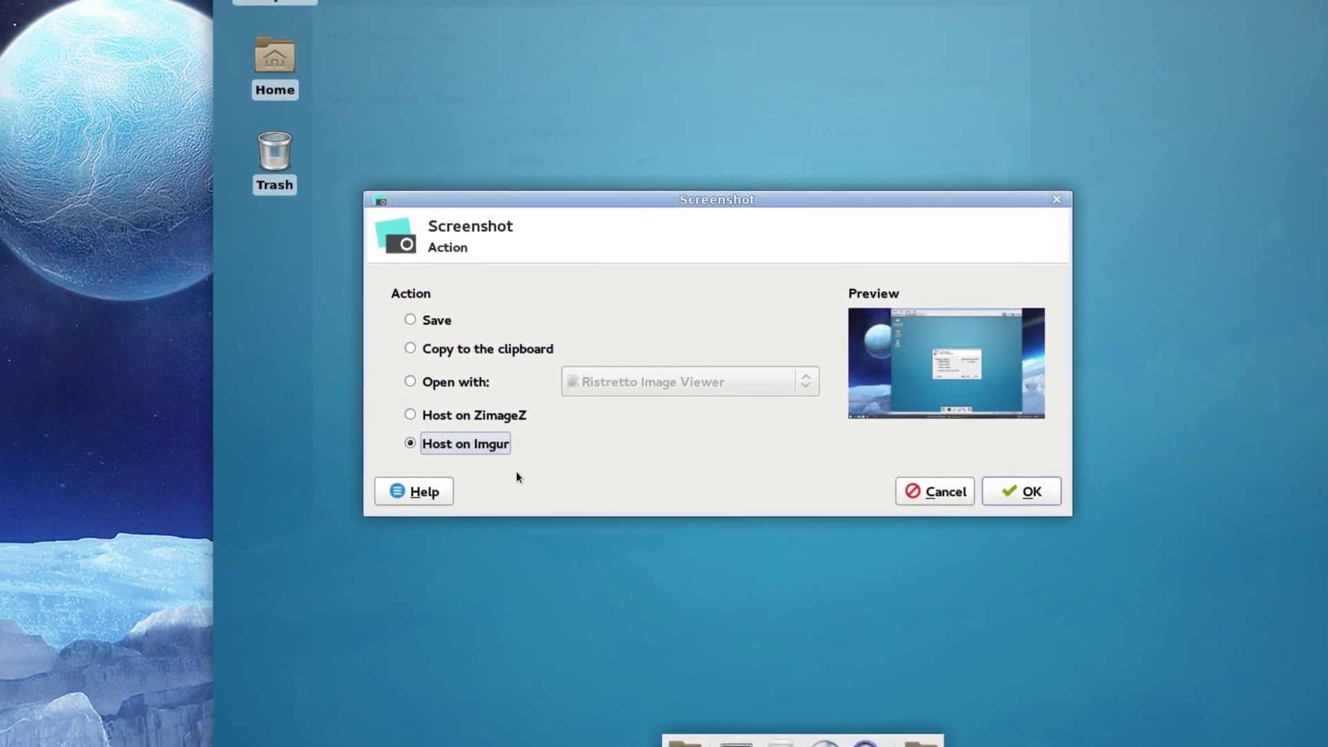
Step: Upload the screenshot to Imgur and view its large thumbnail in Chromium, then close Chromium
click(1003, 489)
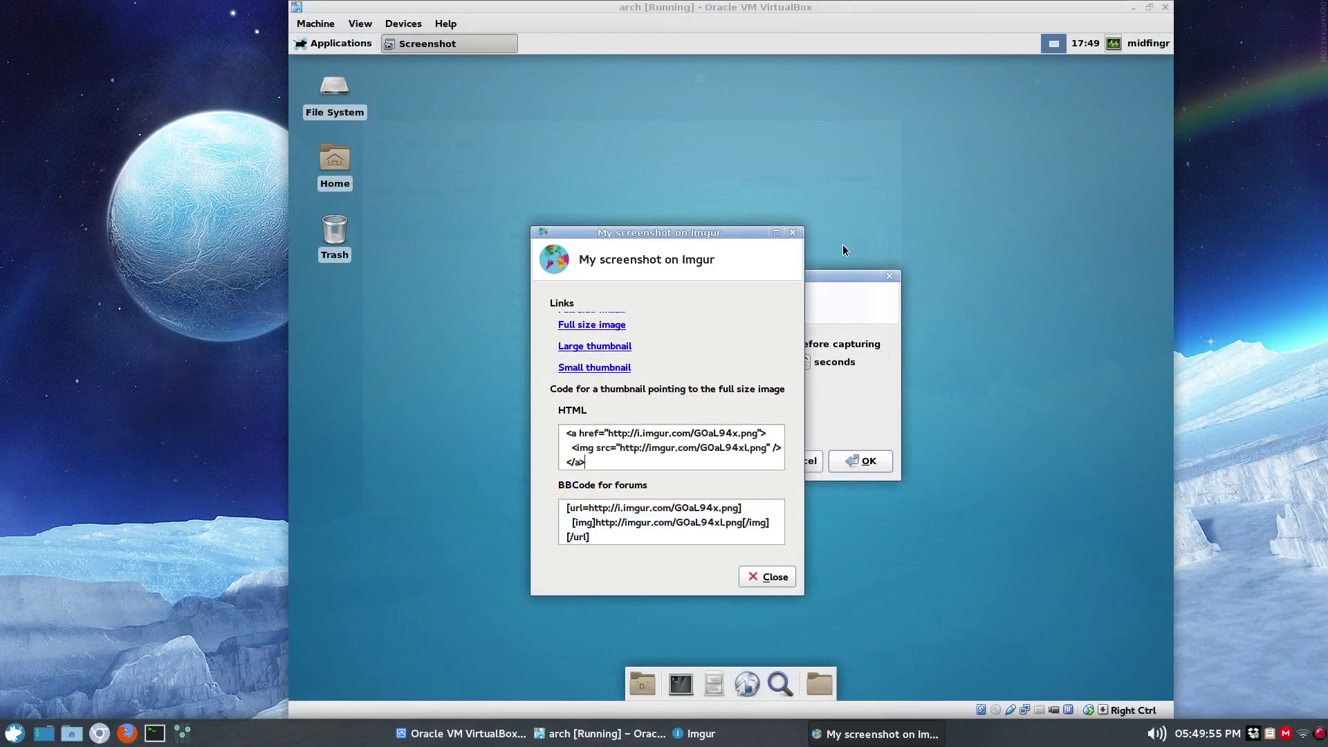
drag(798, 233, 915, 182)
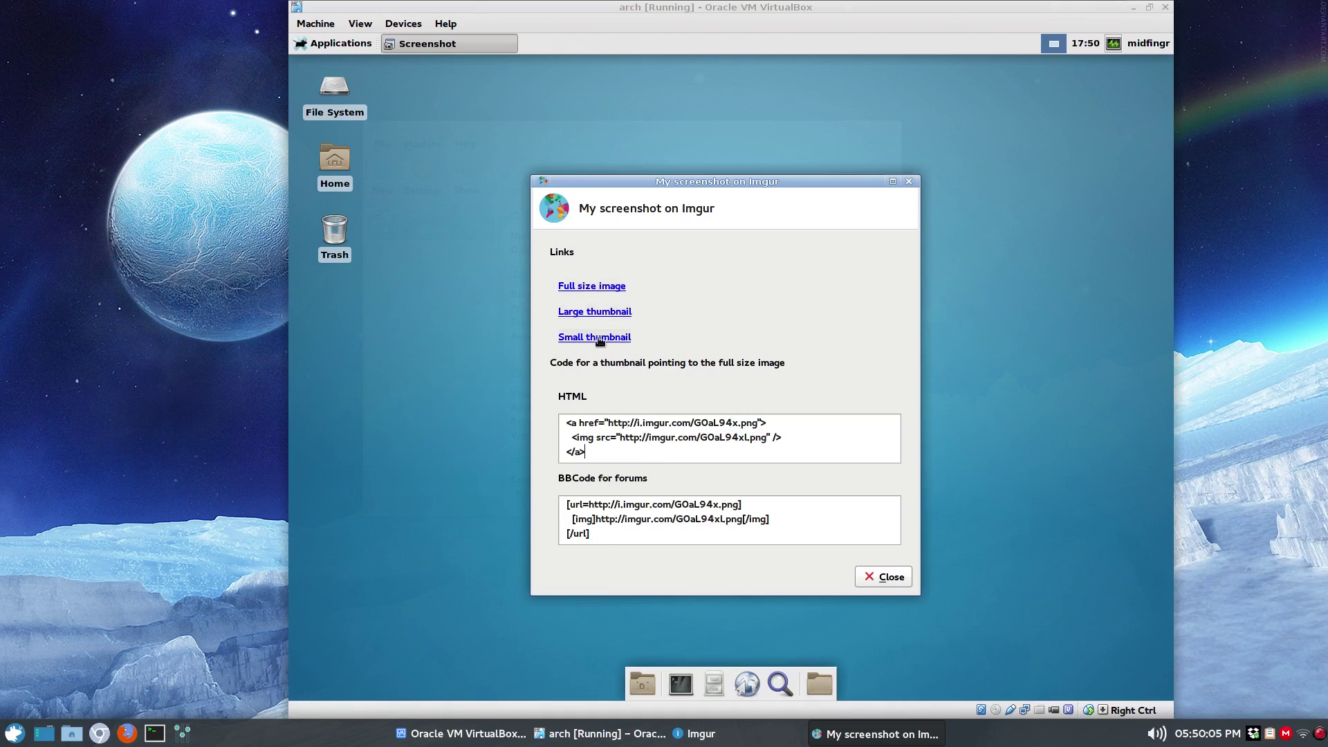
click(588, 313)
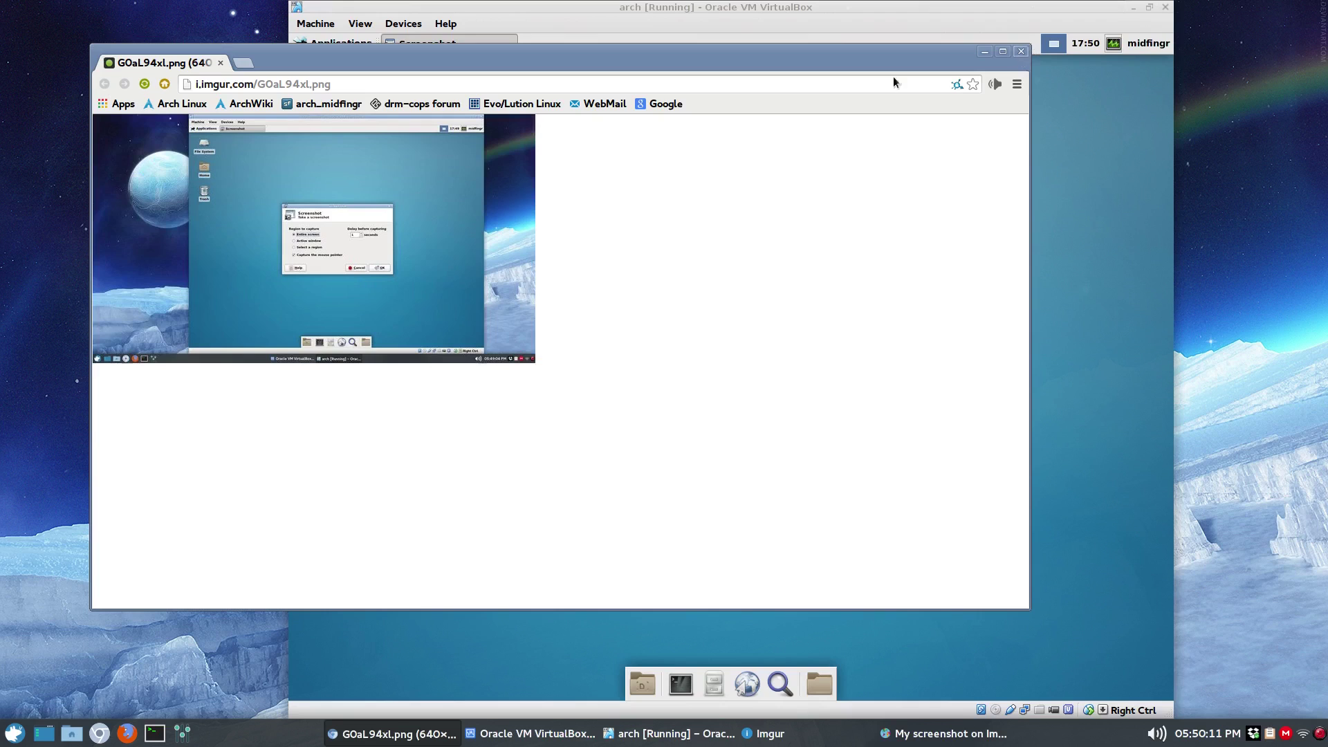
click(289, 86)
double_click(288, 84)
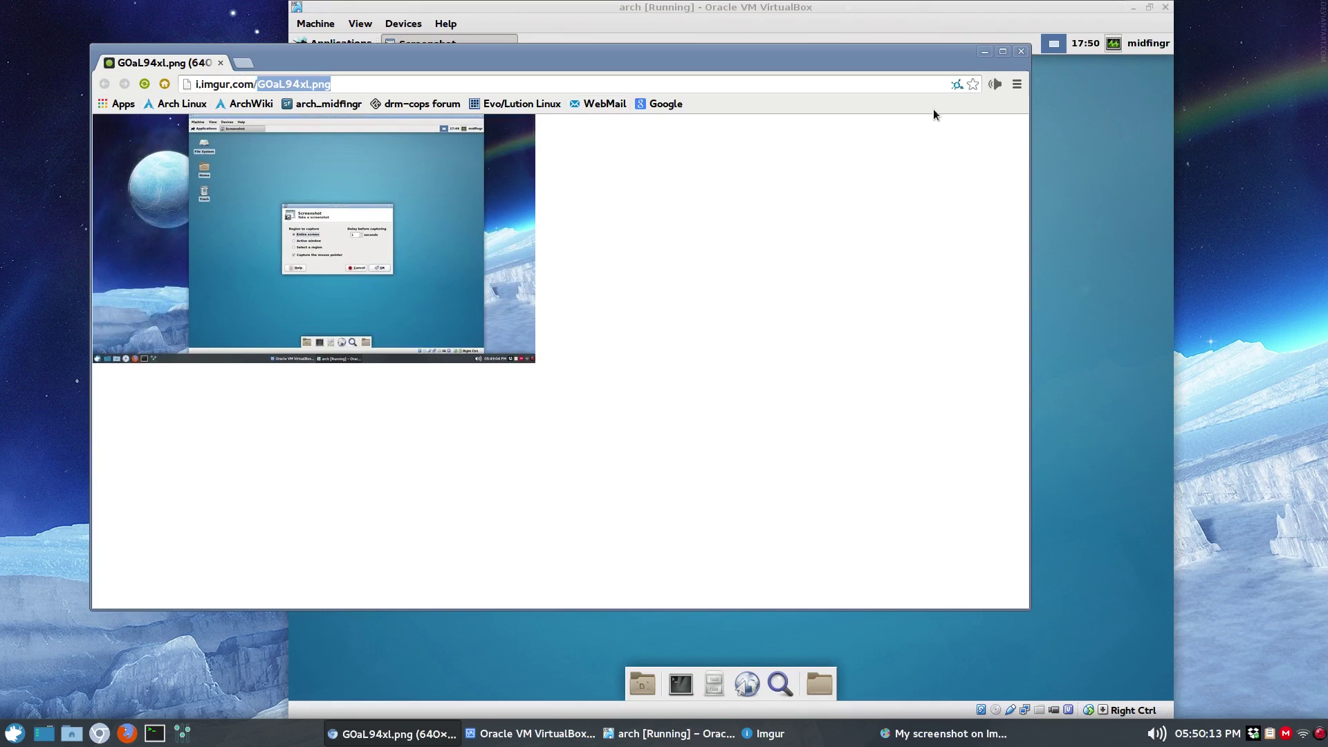
click(1021, 51)
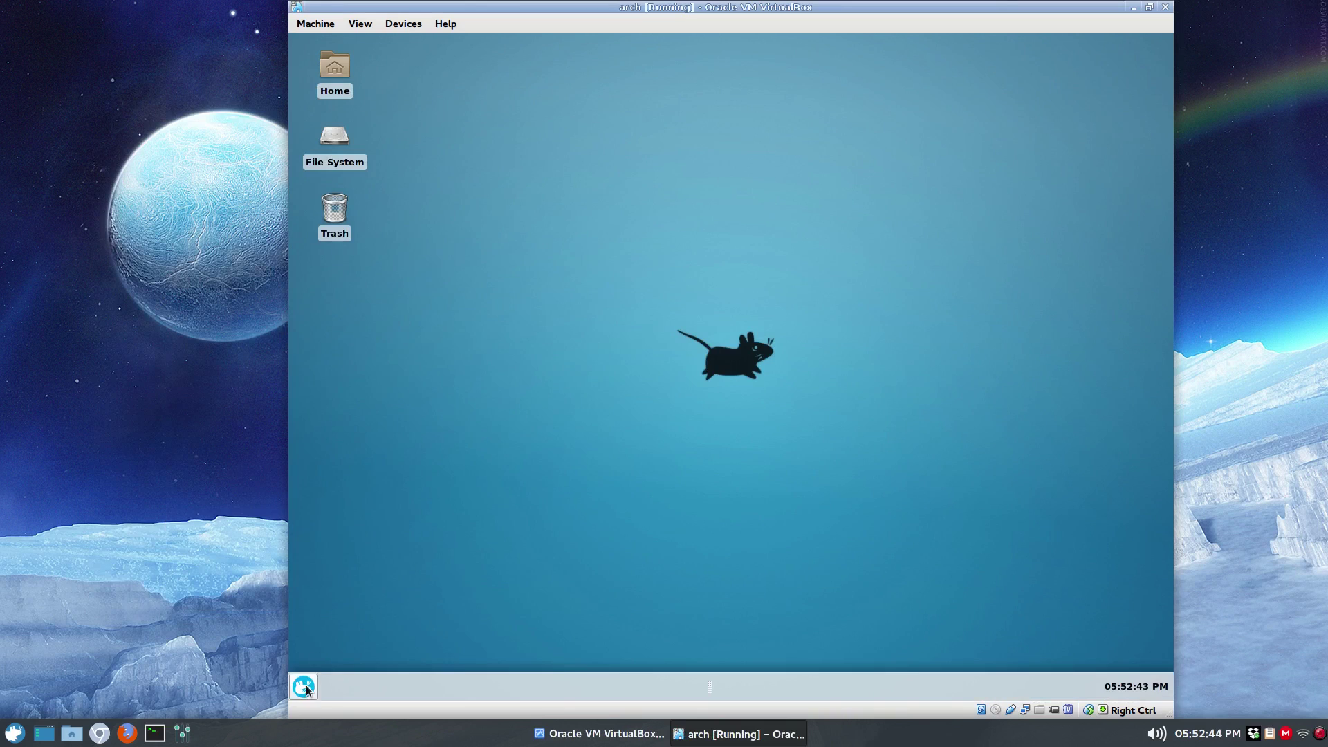
click(304, 687)
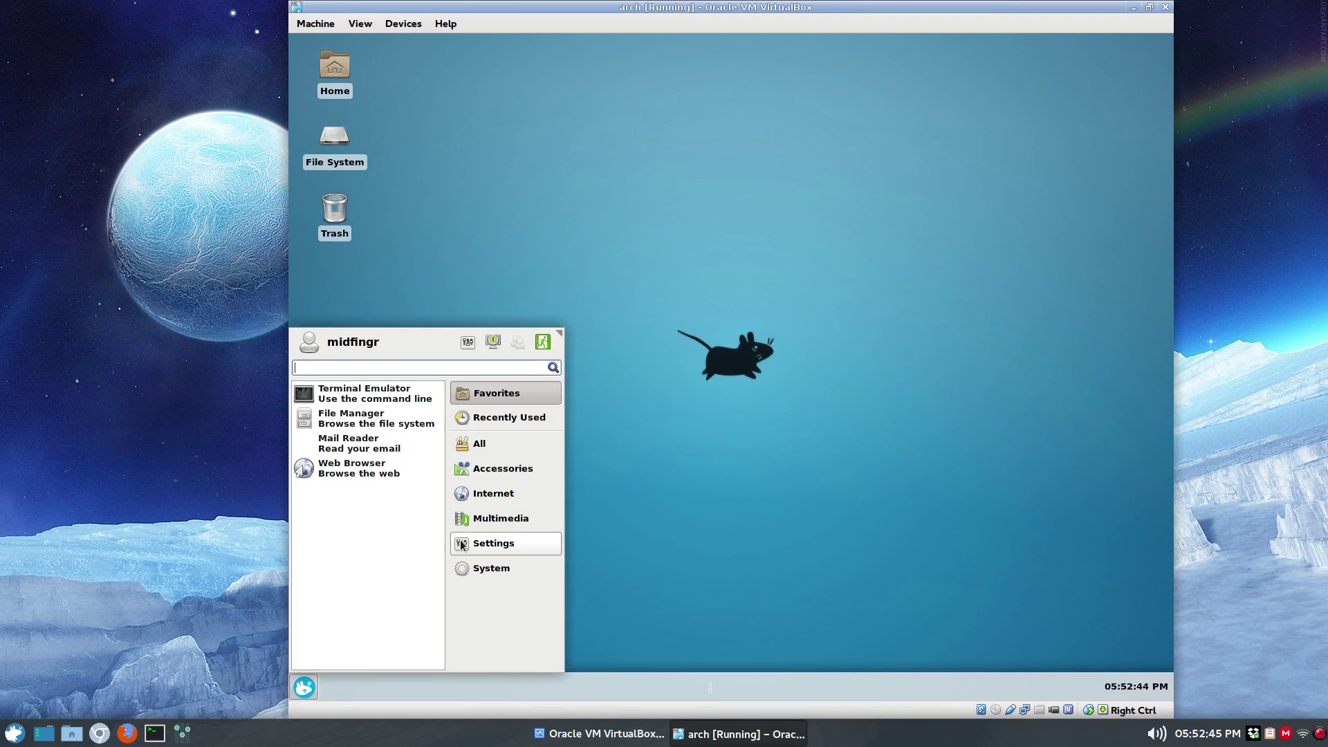
Step: Set the Whisker Menu background opacity to 80 in its Properties dialog
click(670, 406)
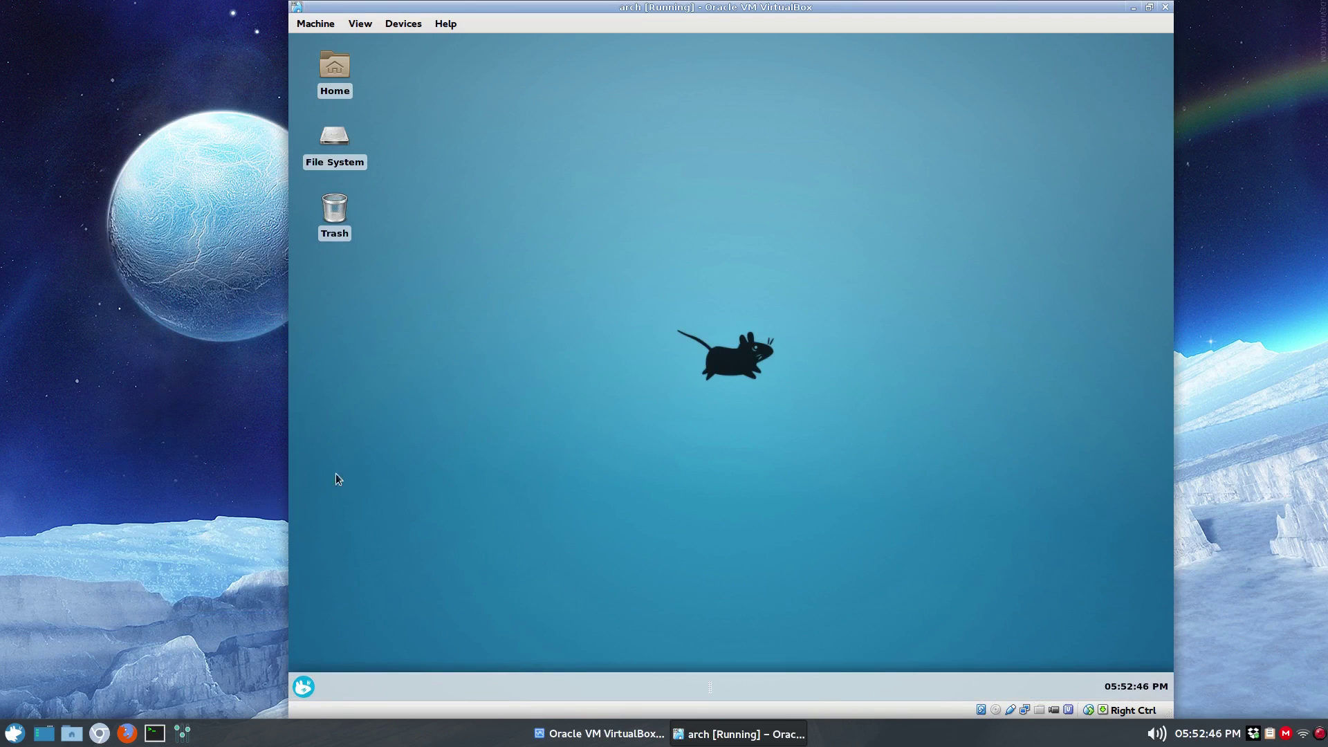
right_click(300, 683)
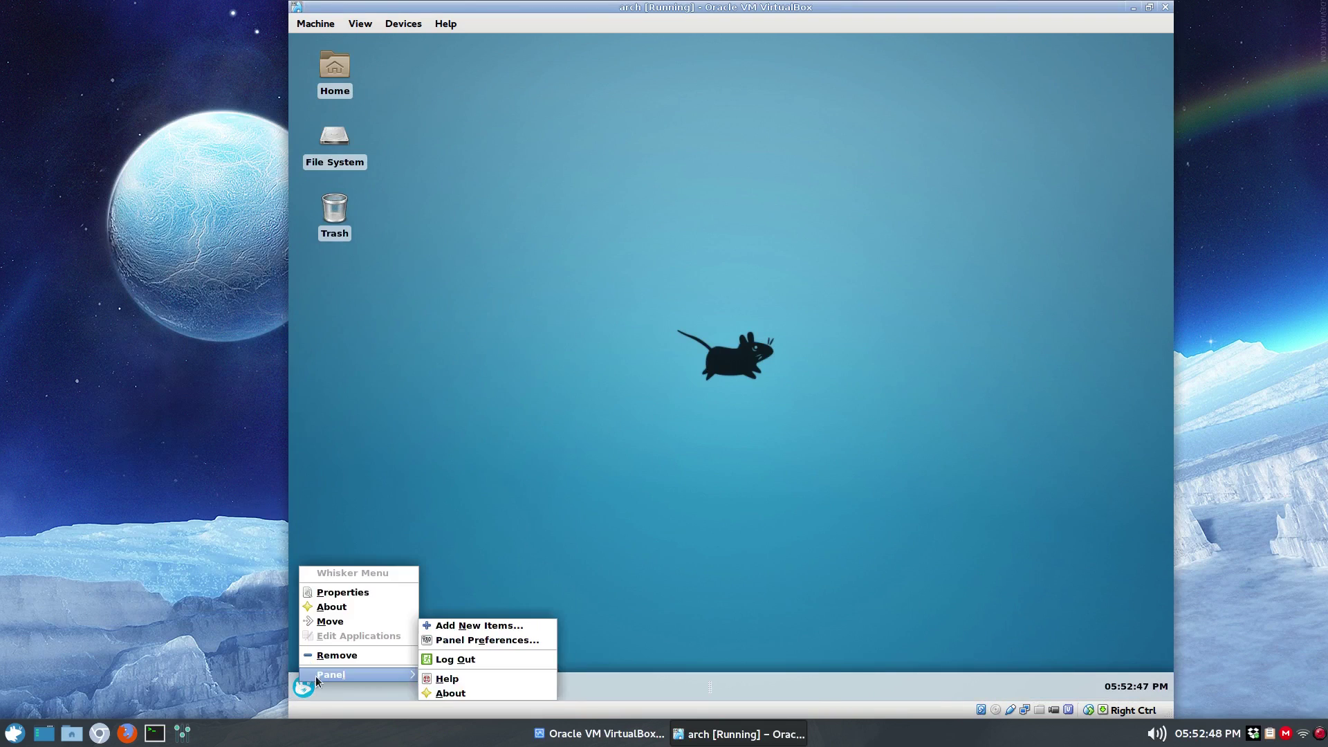
click(354, 595)
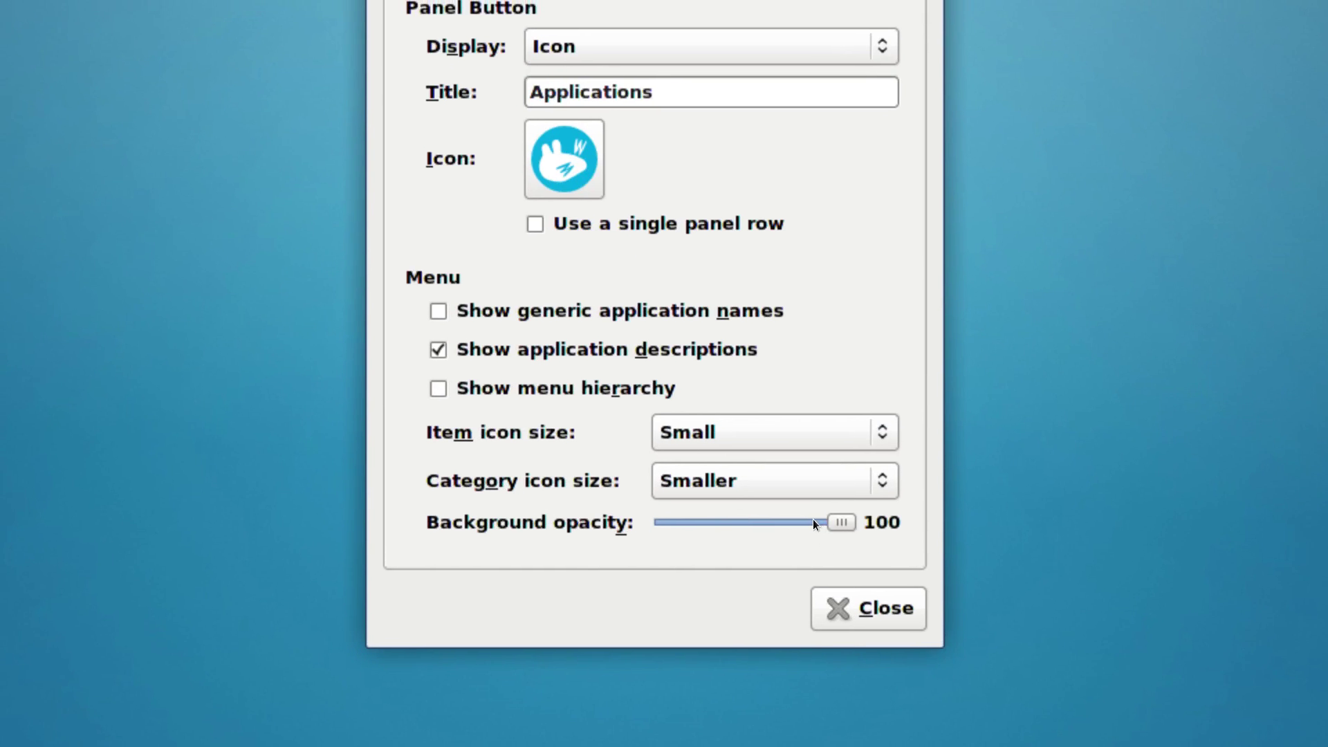
click(792, 511)
click(792, 511)
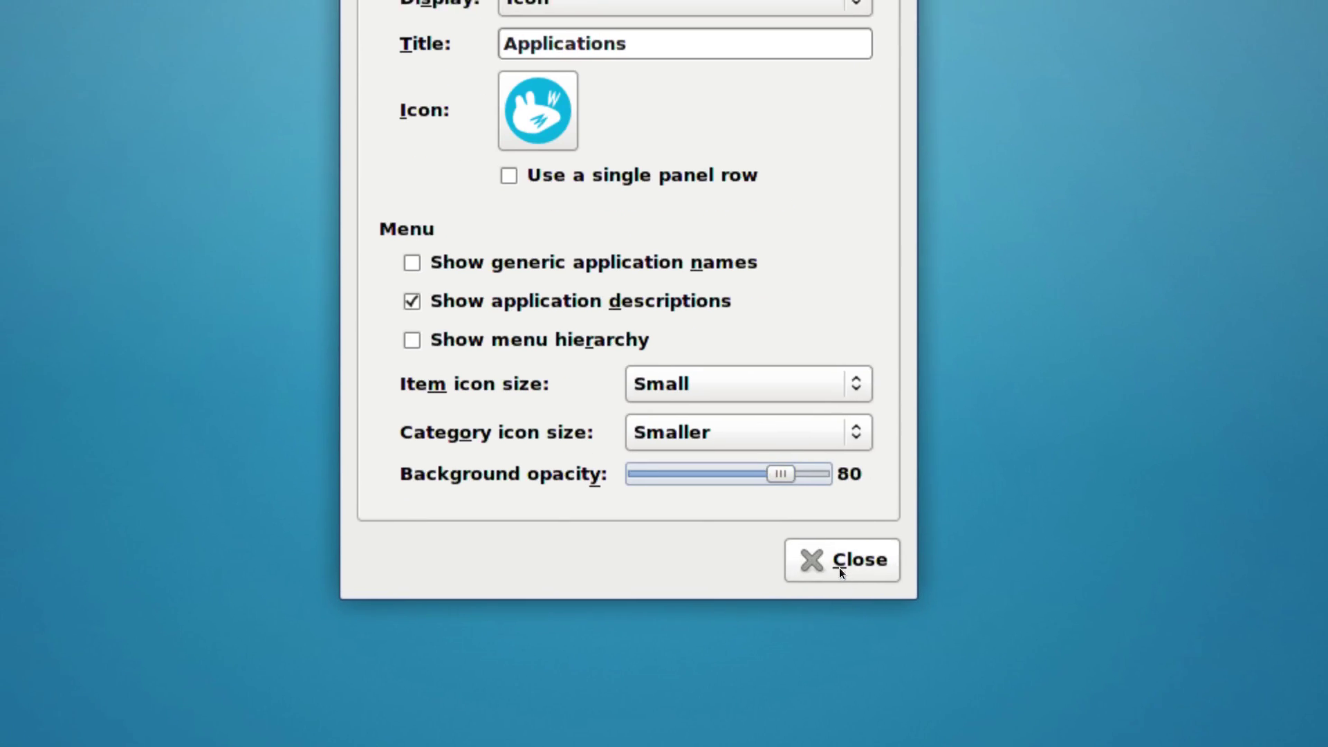
click(841, 545)
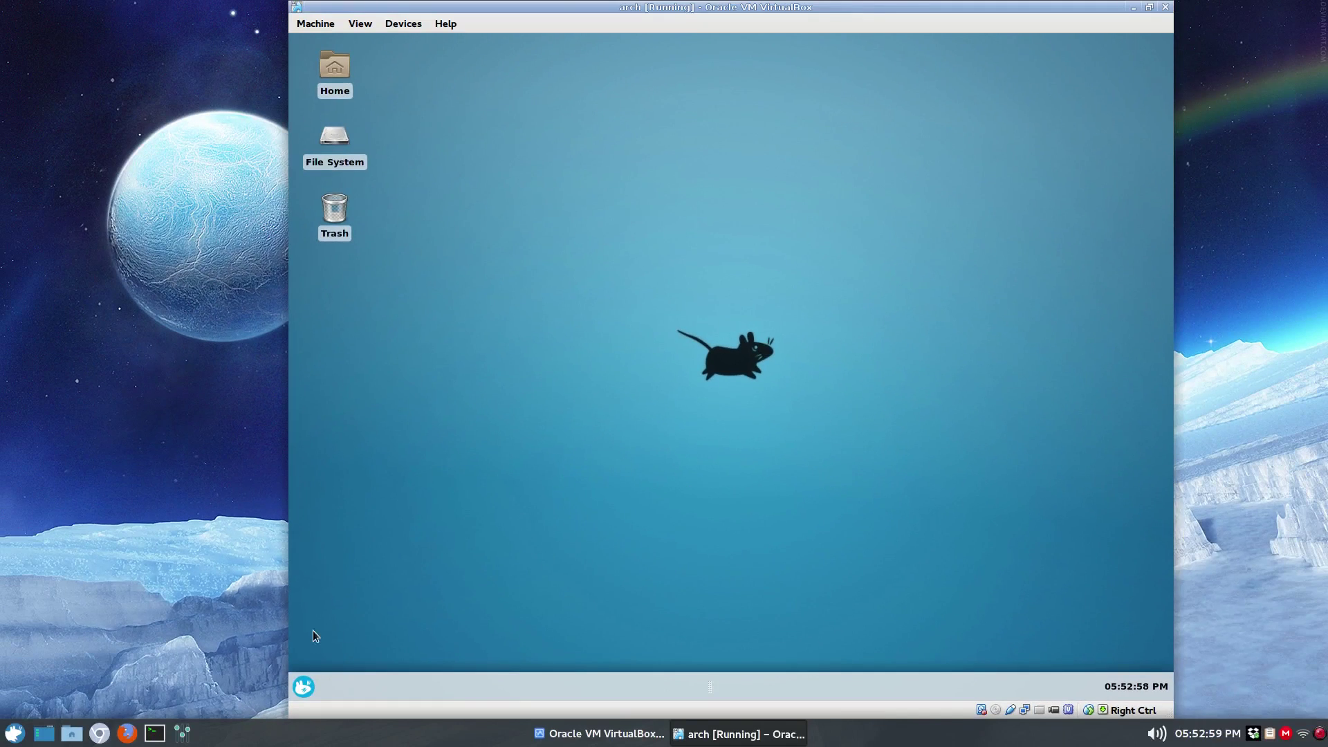
Step: Try the Whisker Menu's Edit Profile command and dismiss the resulting profile error
click(304, 687)
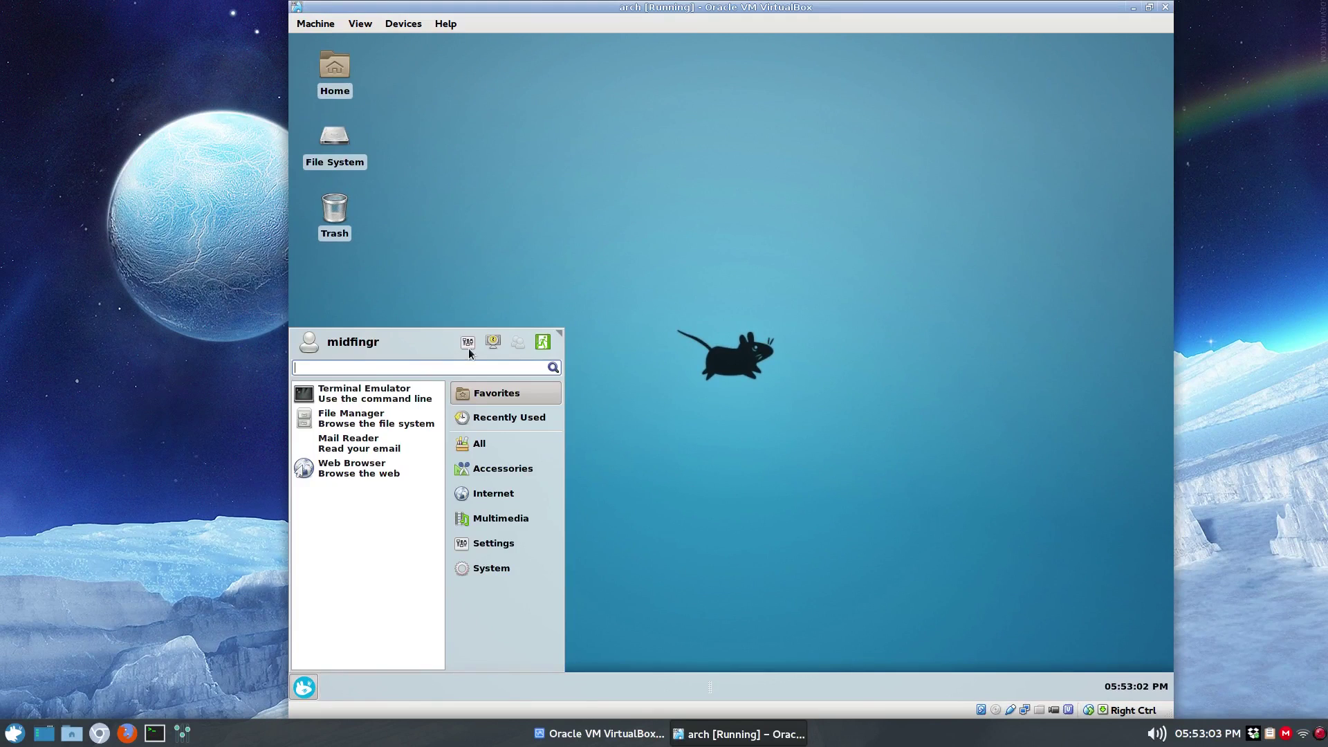
click(309, 343)
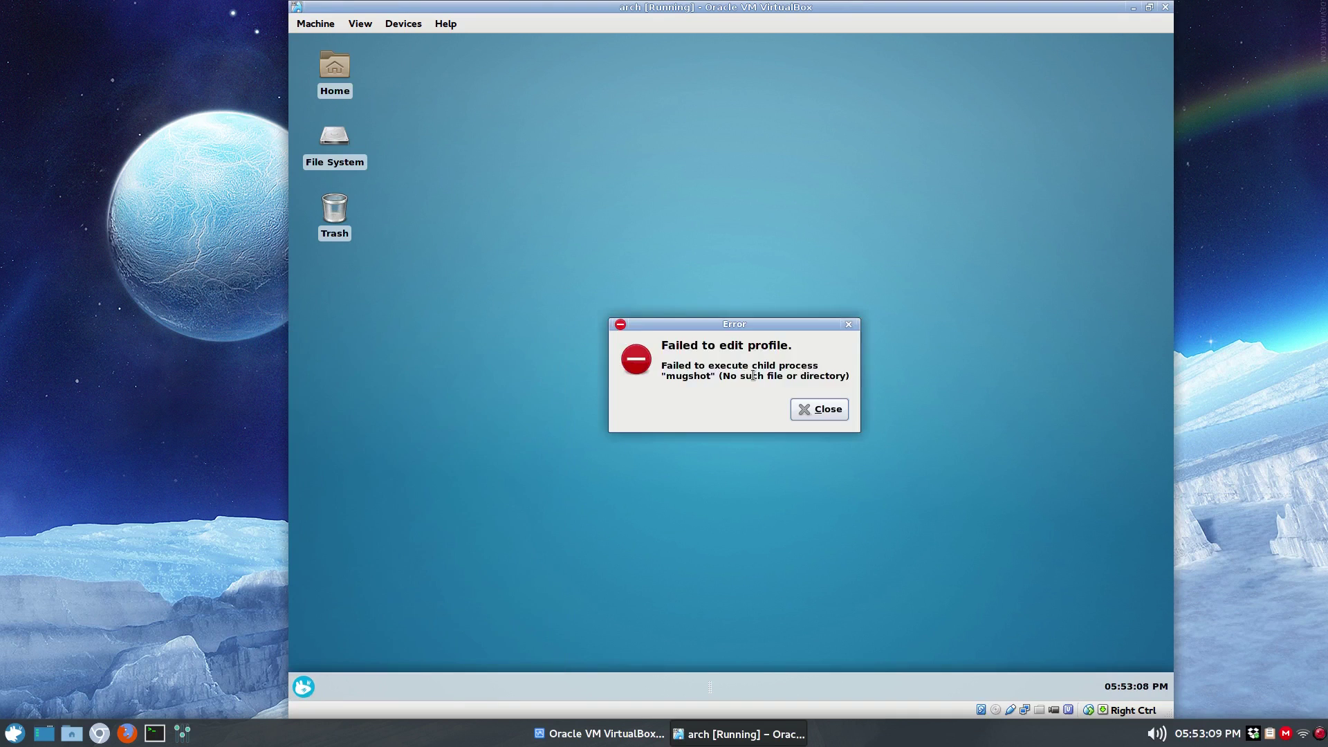
click(817, 414)
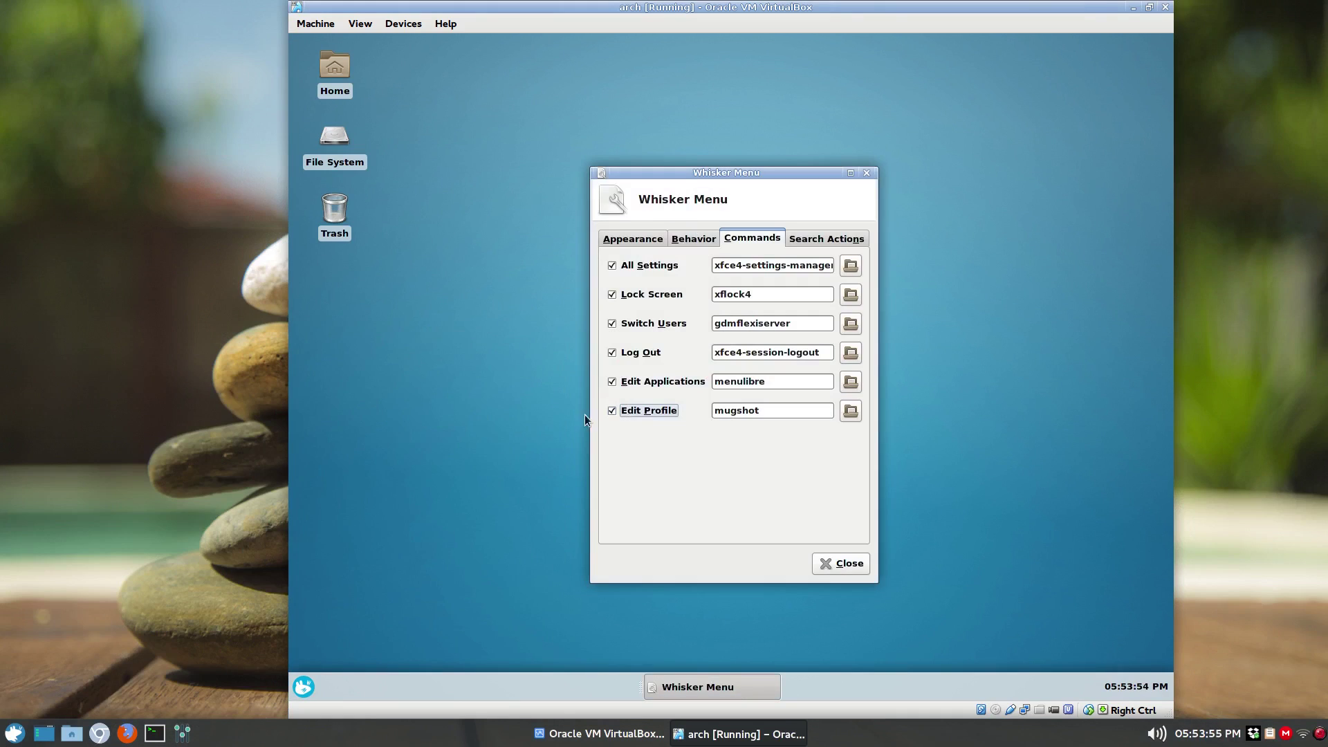
click(772, 409)
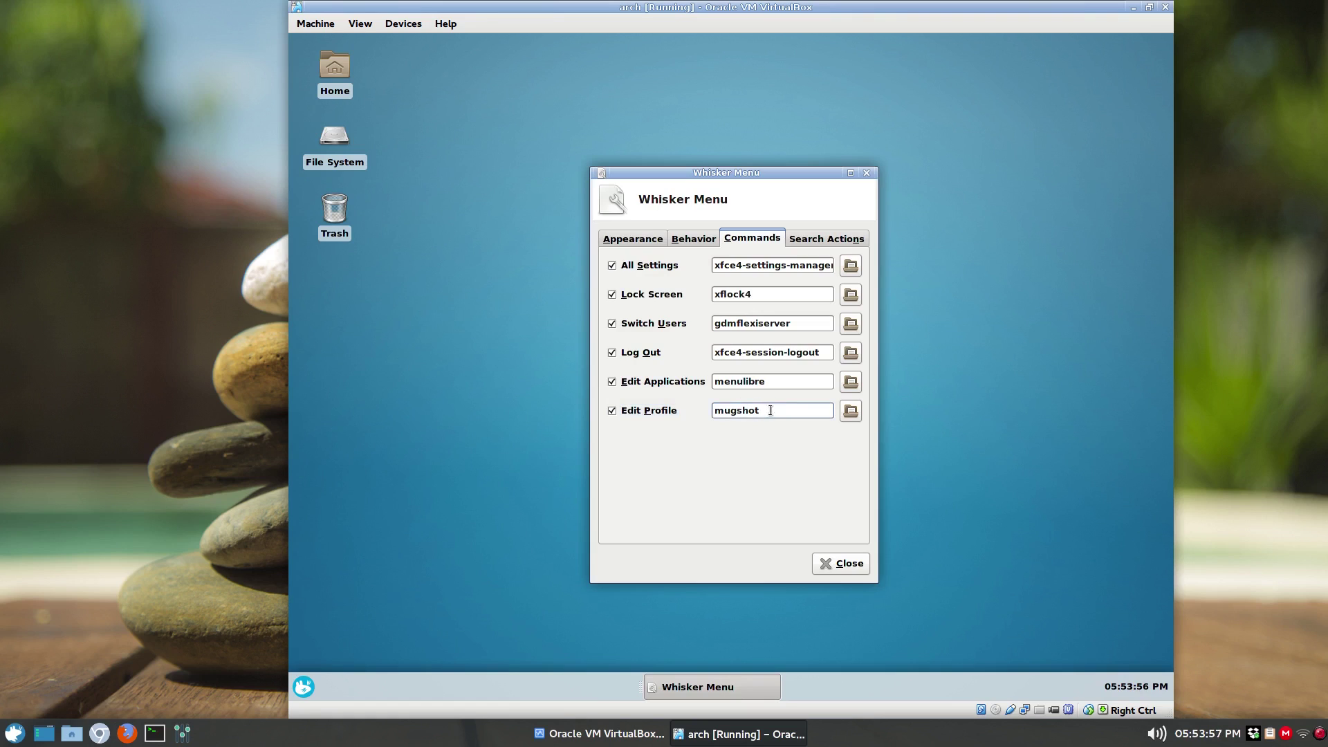
Step: Uncheck Edit Profile, Edit Applications, Switch Users and Lock Screen in Commands, then verify the menu
click(634, 409)
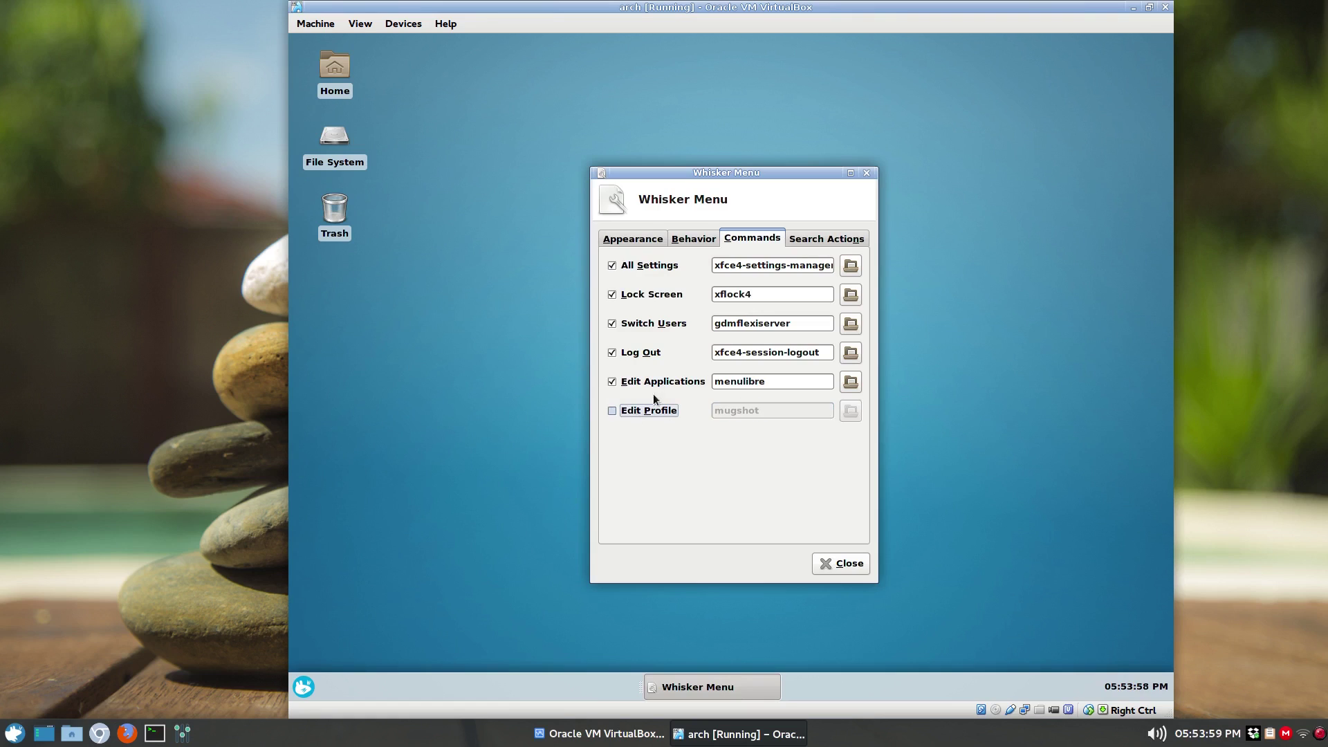
click(637, 384)
click(630, 327)
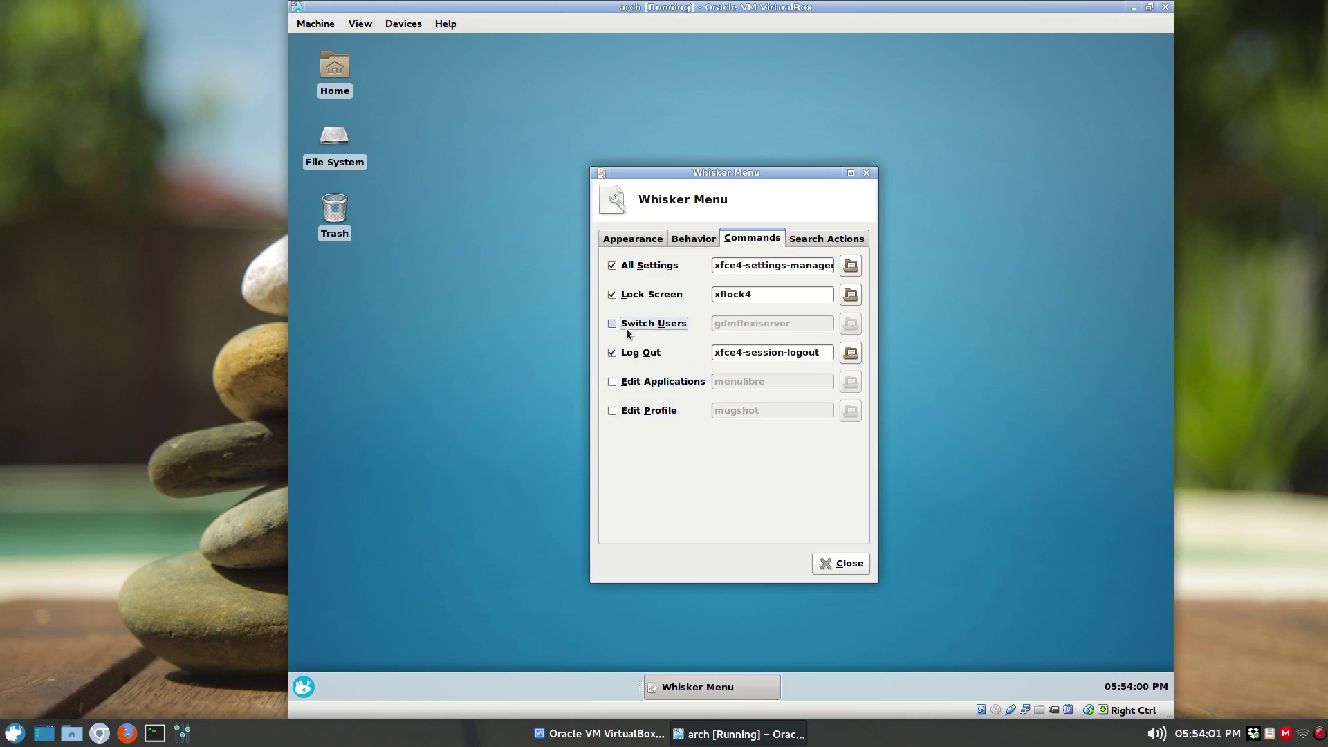
click(640, 299)
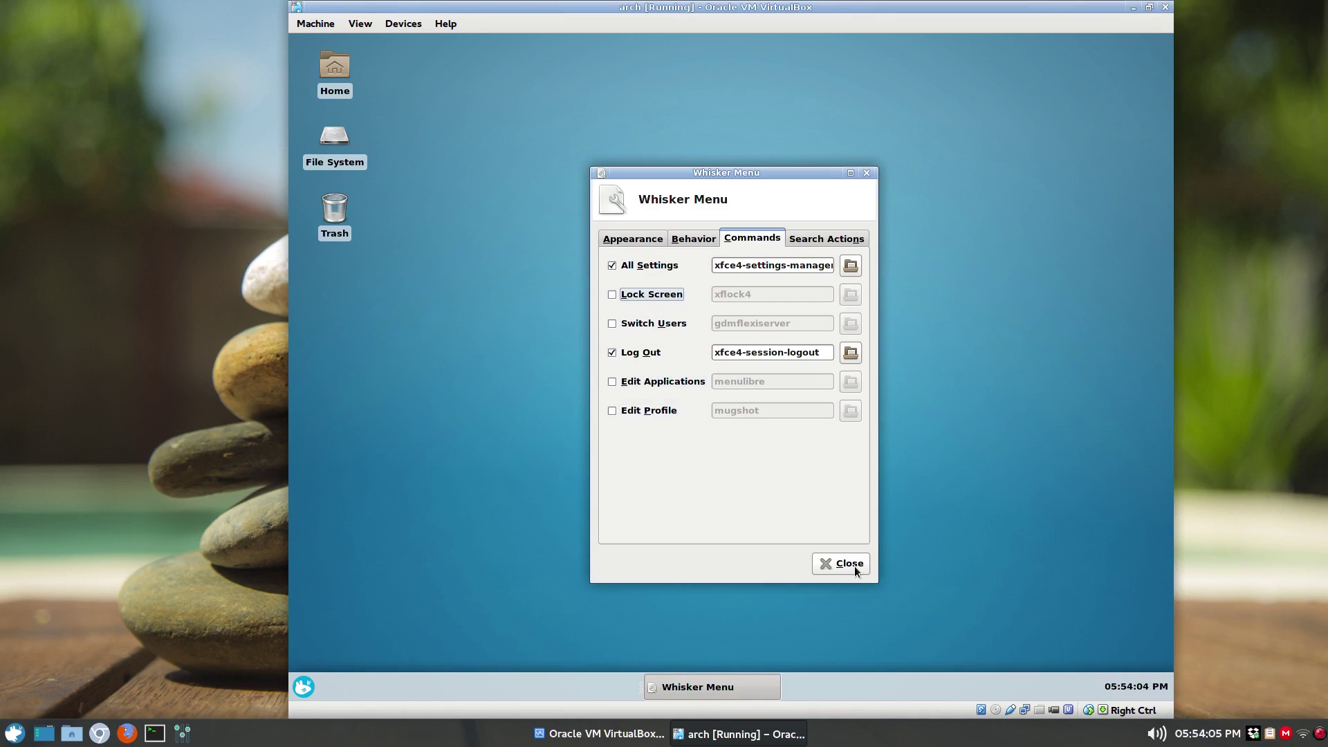
click(700, 244)
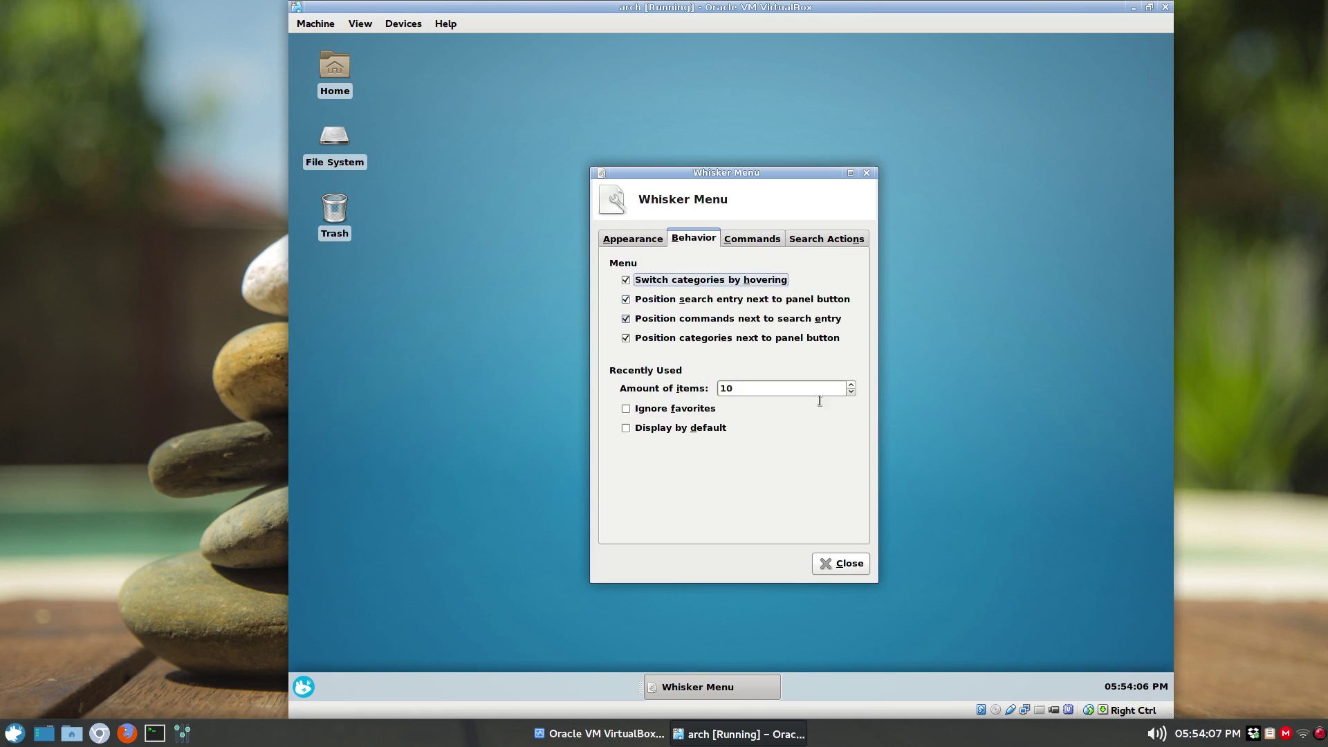
click(838, 564)
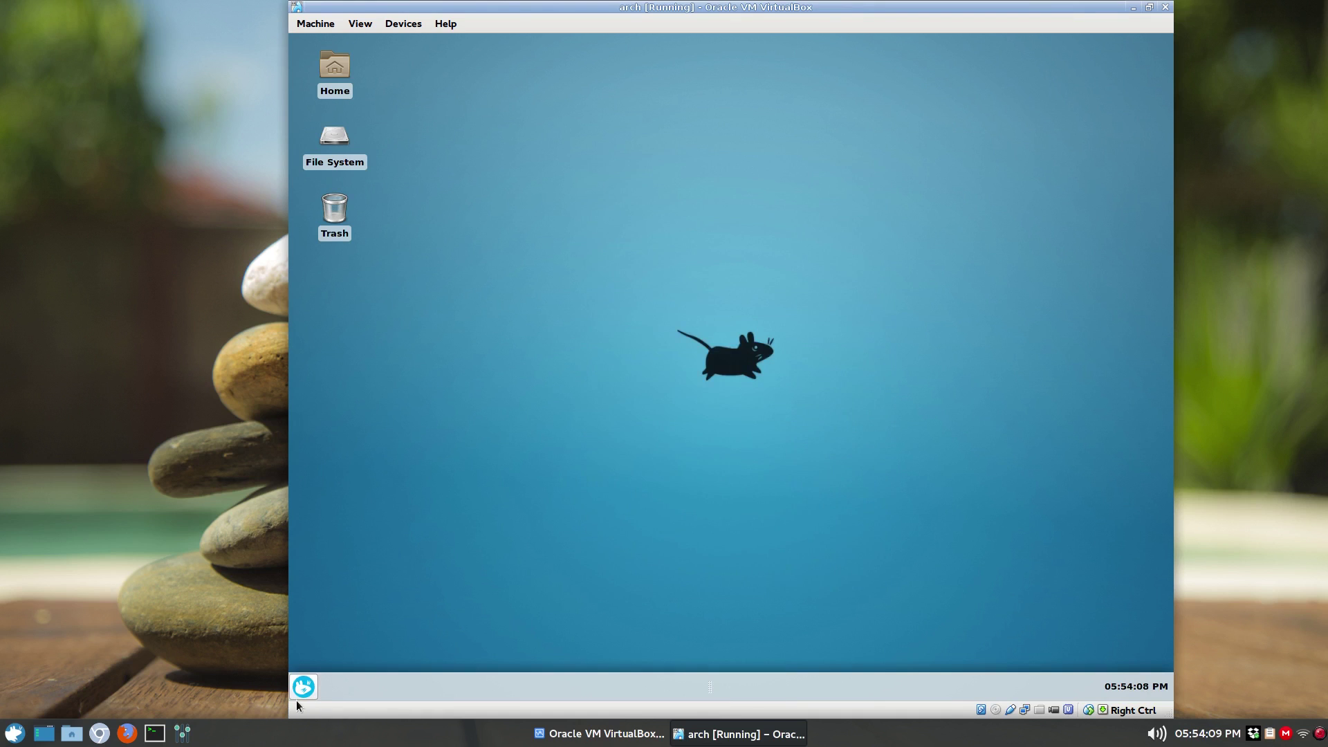
click(303, 688)
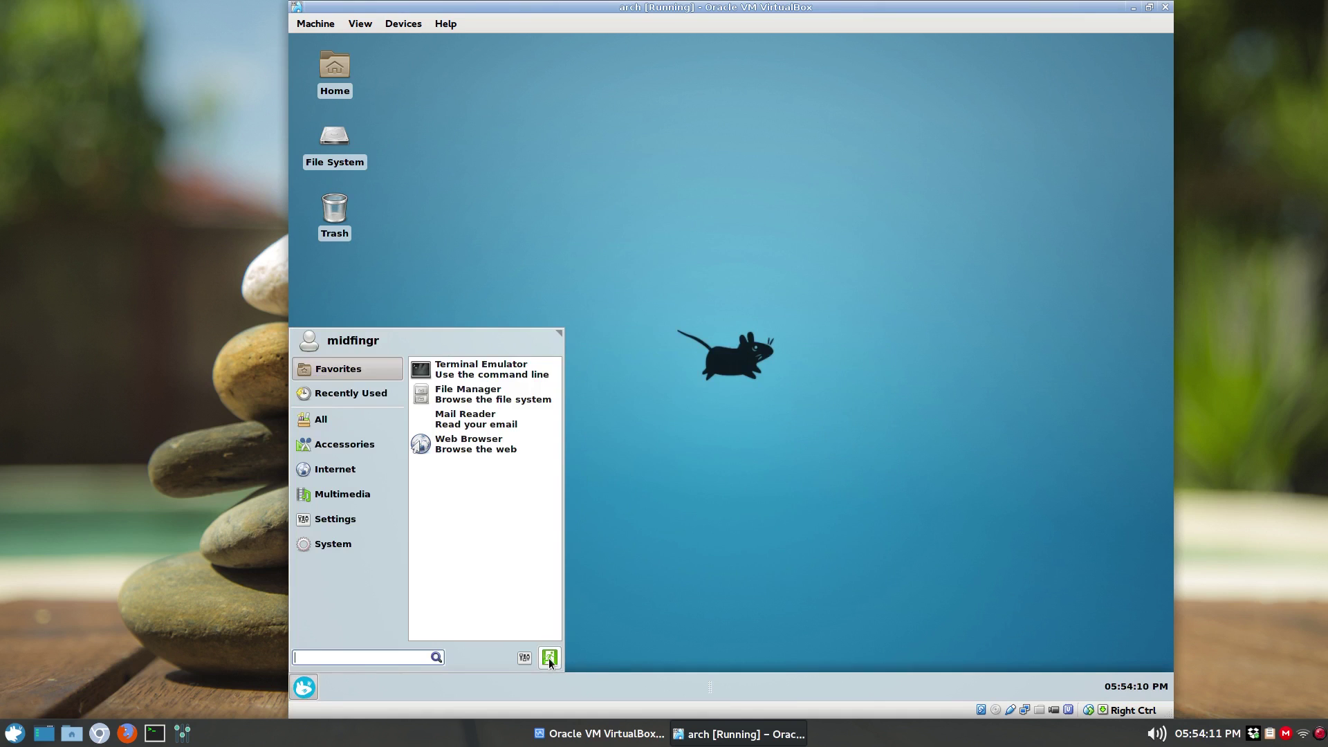
click(524, 657)
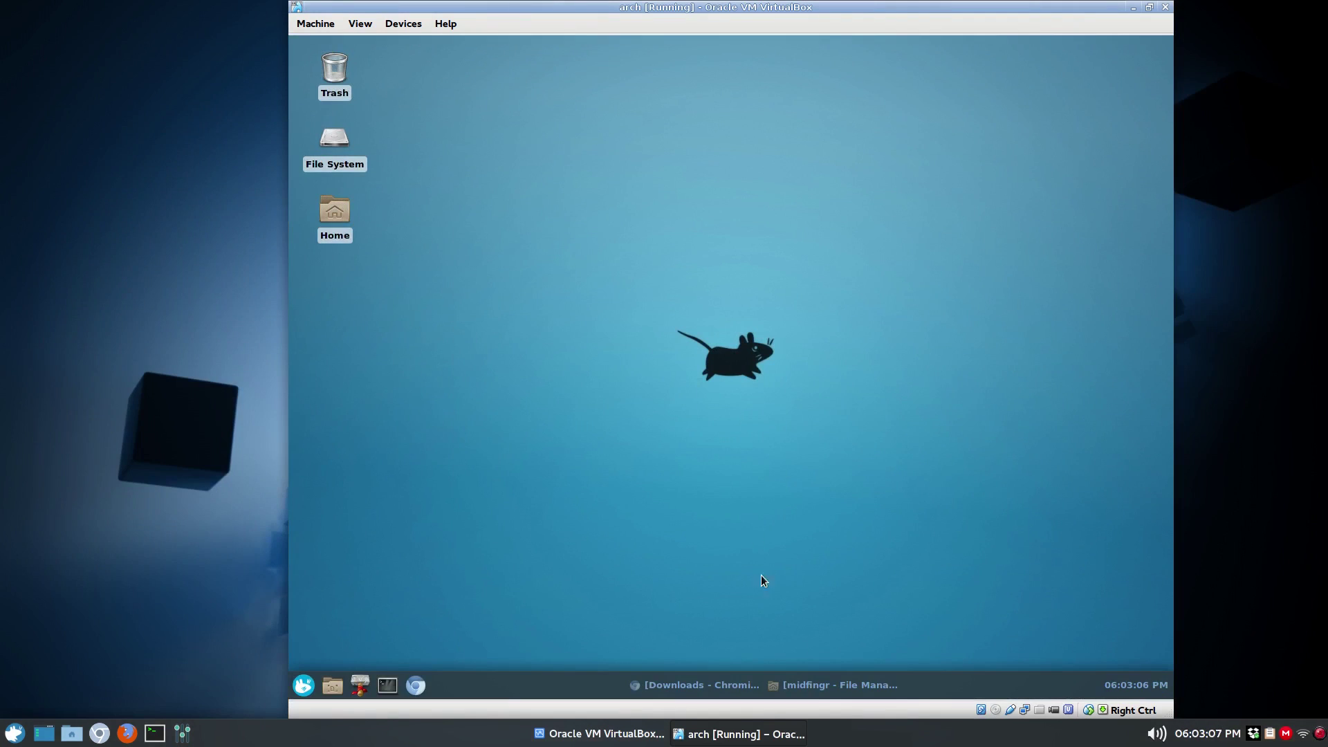
Step: Restore the File Manager window and maximize then unmaximize it by dragging its title bar
click(833, 684)
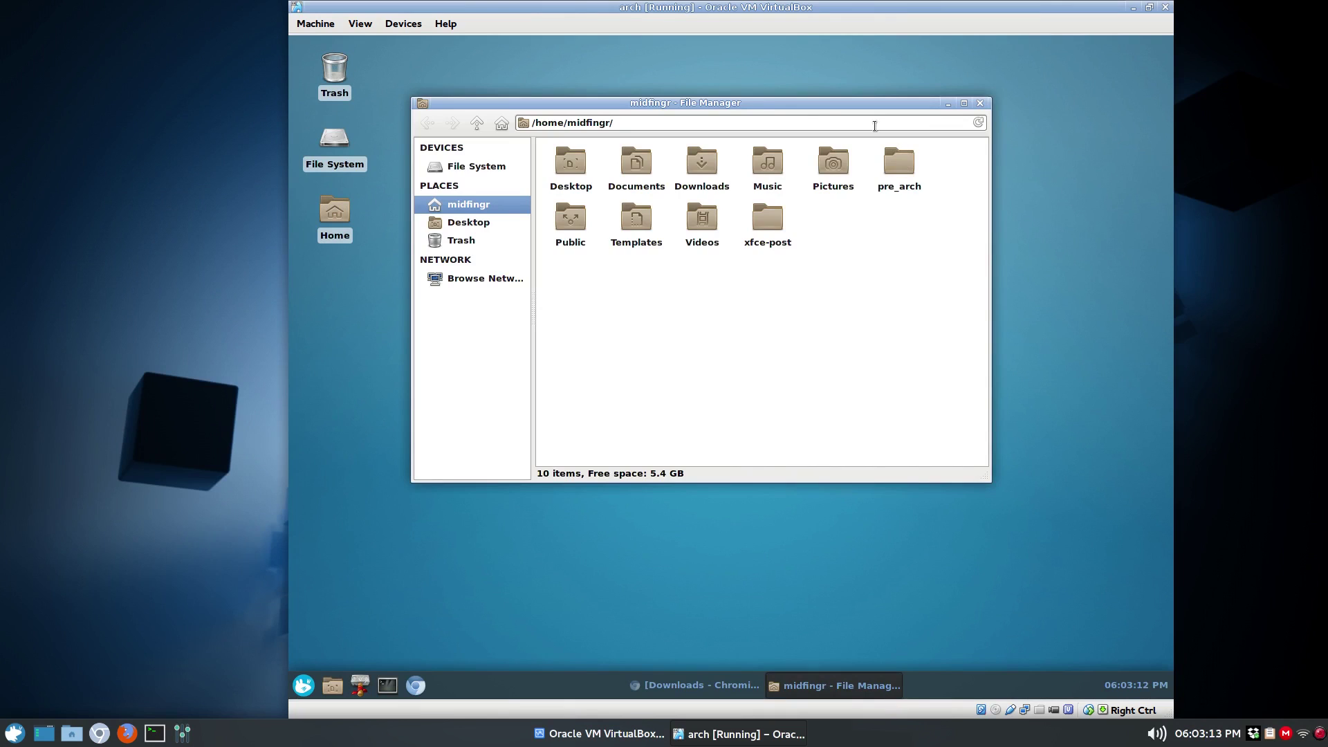
drag(738, 102, 739, 69)
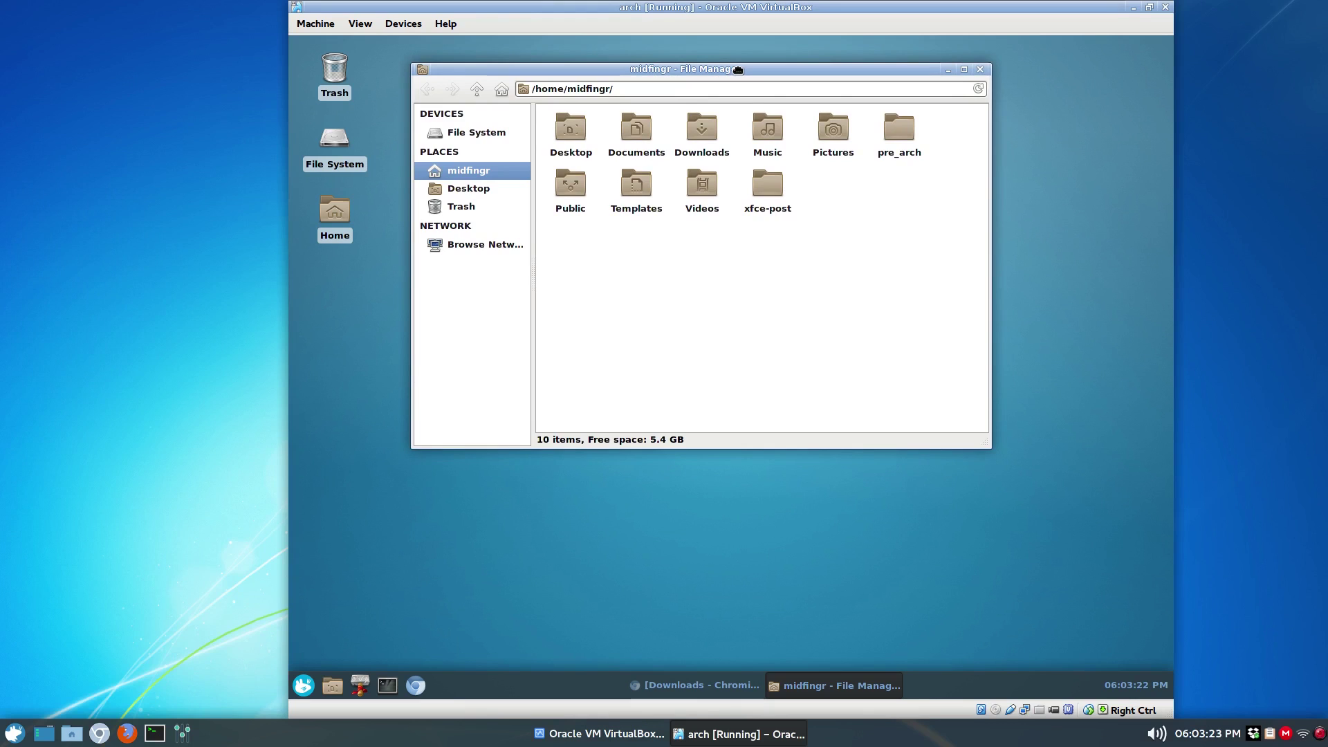
mouse_move(738, 69)
mouse_down()
mouse_move(731, 39)
mouse_move(734, 78)
mouse_up()
drag(749, 138, 909, 94)
drag(777, 93, 740, 78)
click(738, 278)
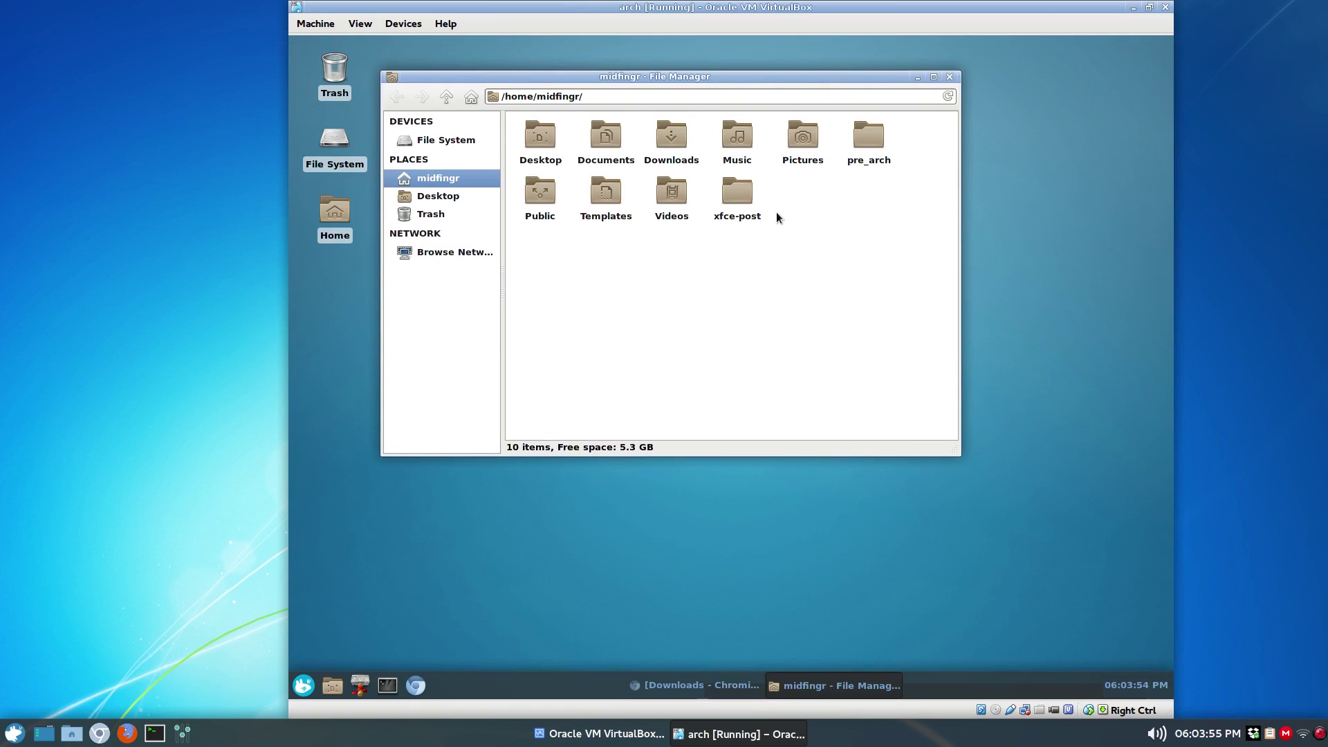
Step: Maximize and then restore the File Manager window using the Alt+Space window menu
key(alt+space)
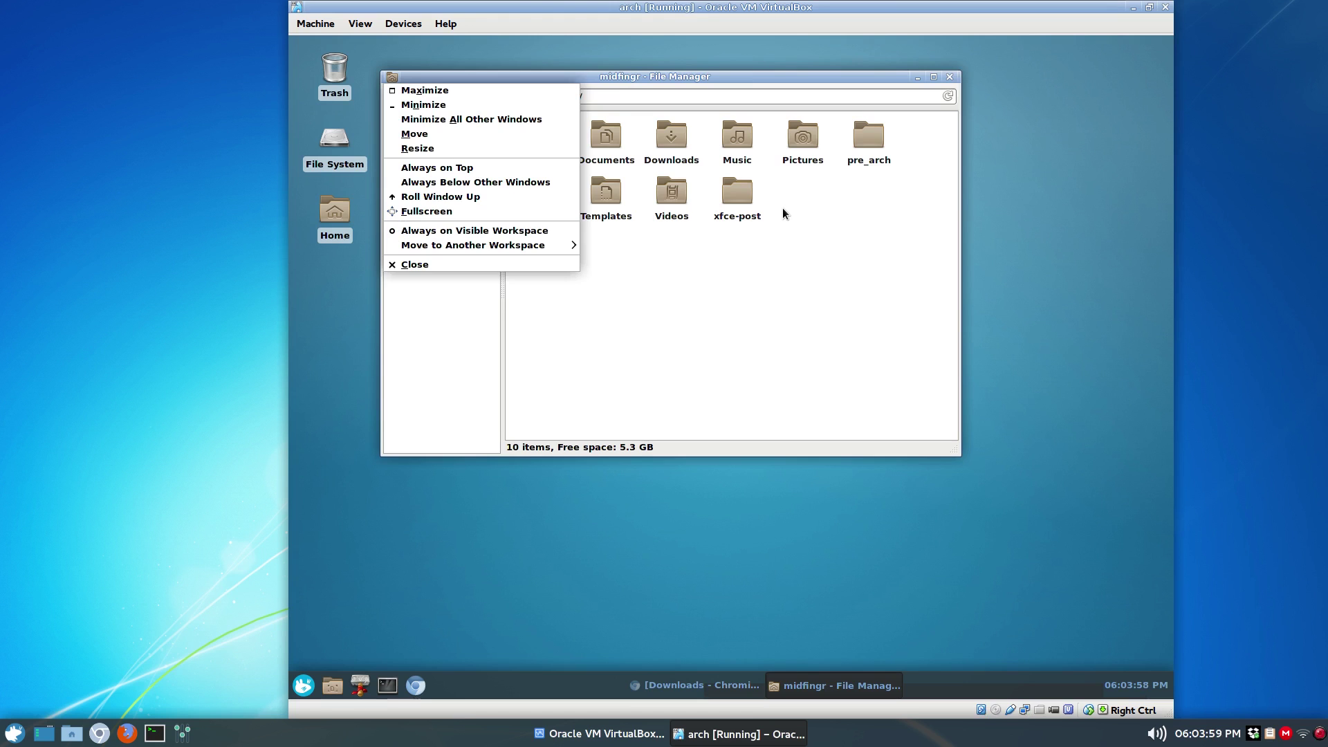
key(x)
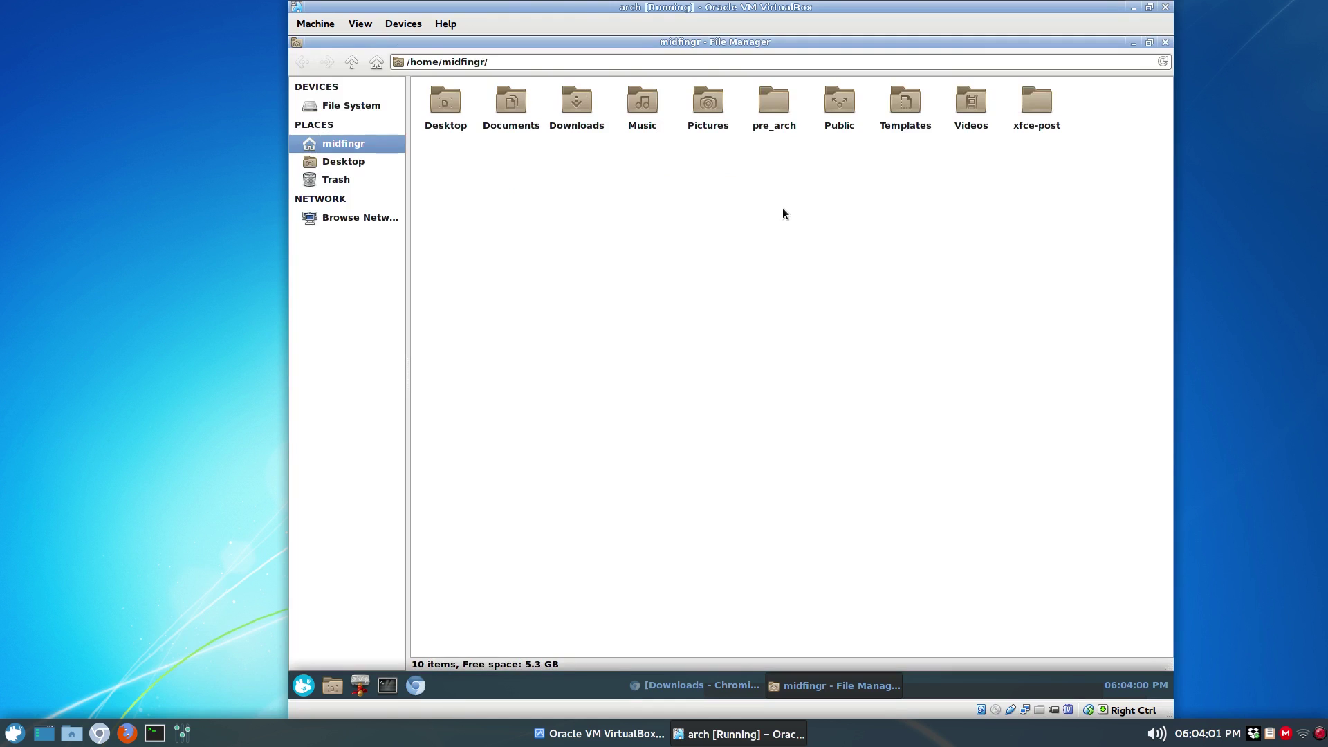
key(alt+space)
key(m)
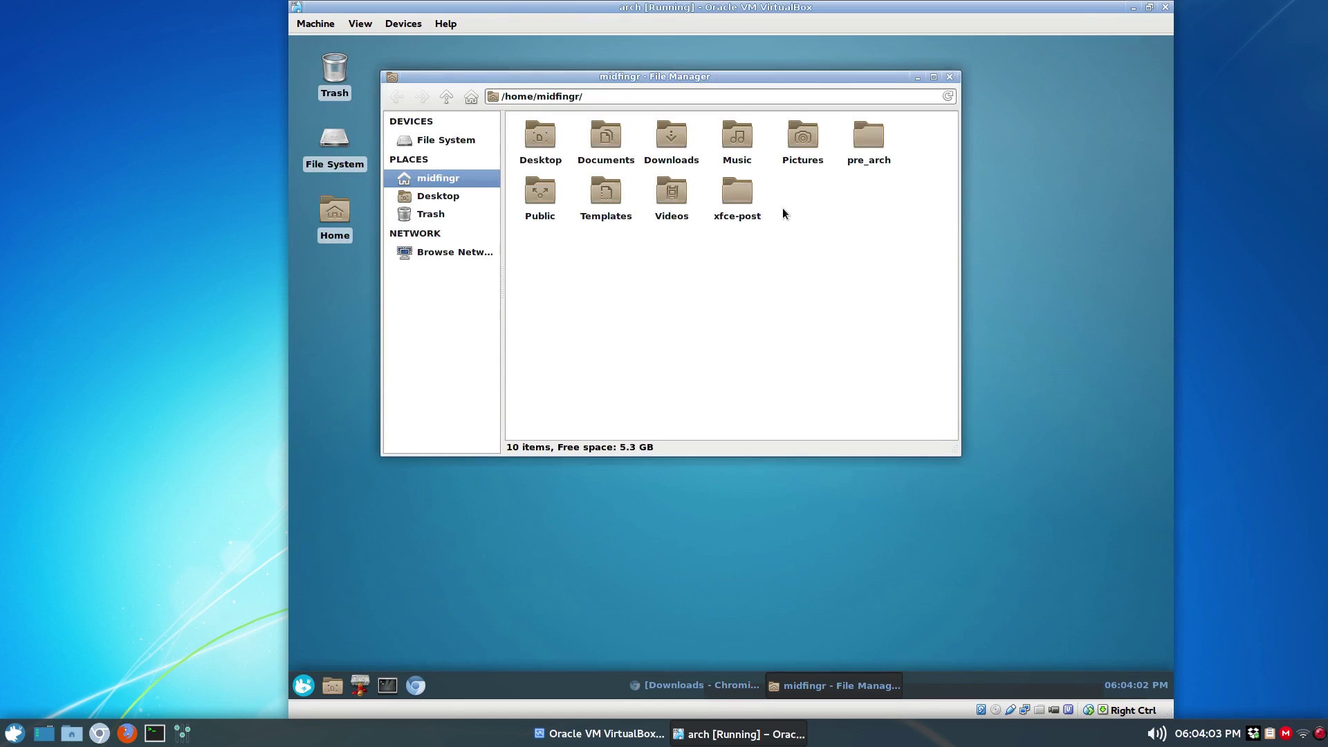